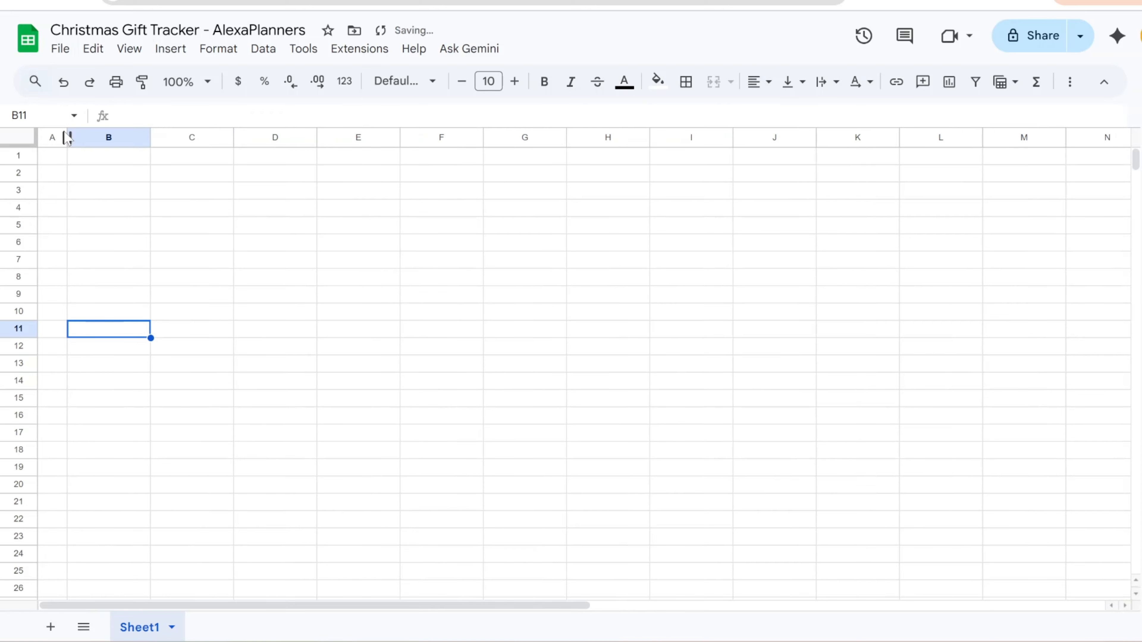
- Narrow column B and enter the headers Done, Name and Gift Ideas in C11:E11
left_click_drag(149, 143, 108, 143)
left_click(144, 336)
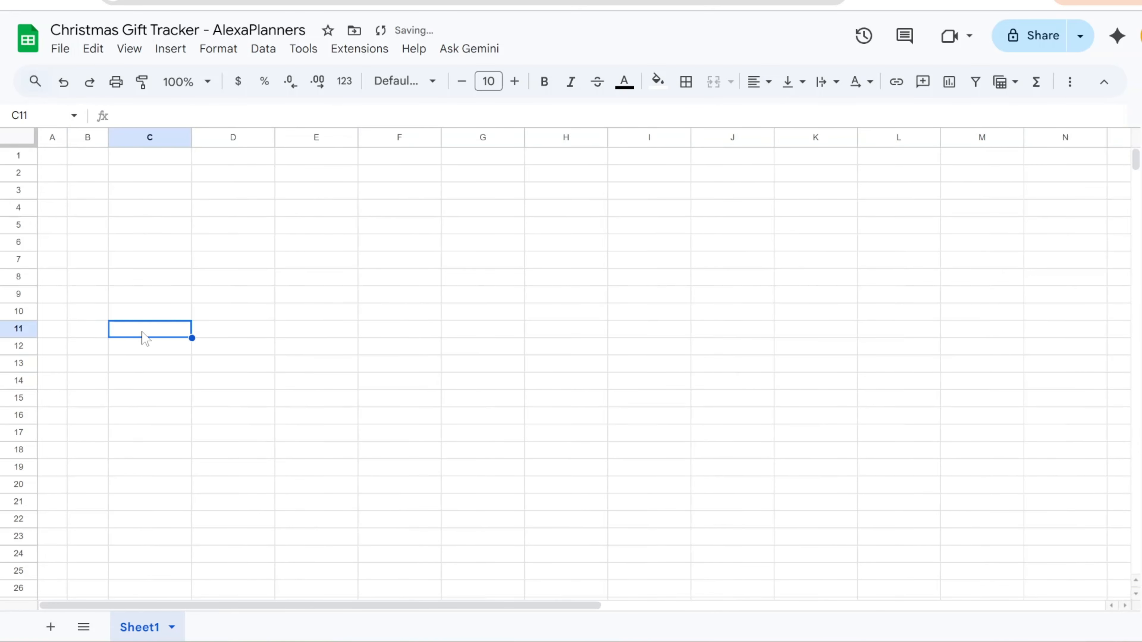
key("Return")
left_click(254, 335)
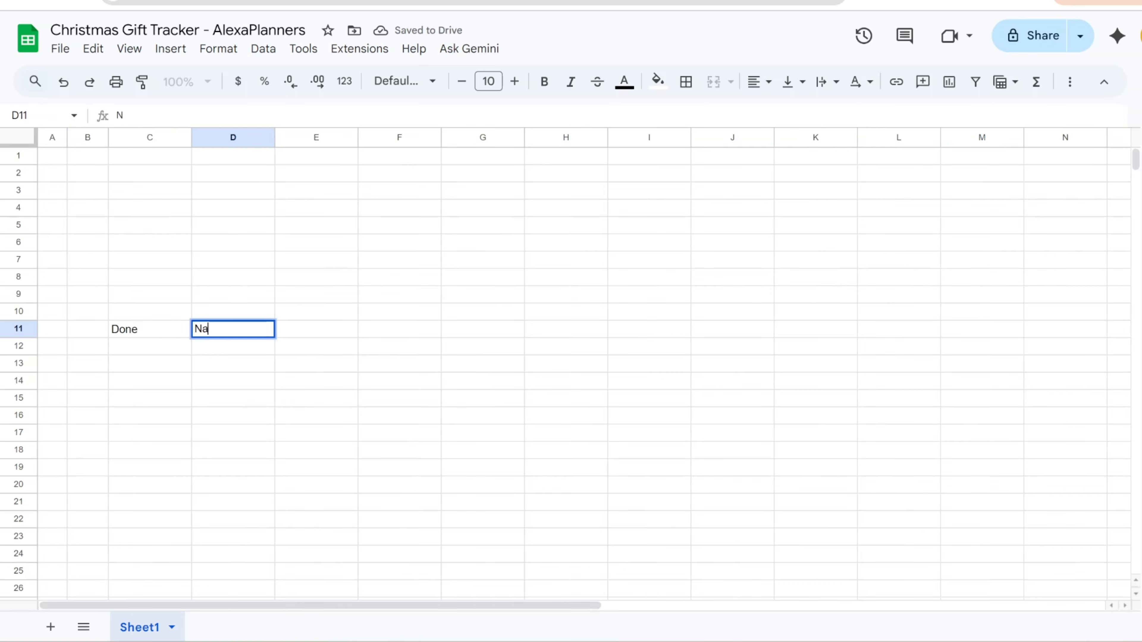
key("Tab")
type("Gift Ideas")
key("Tab")
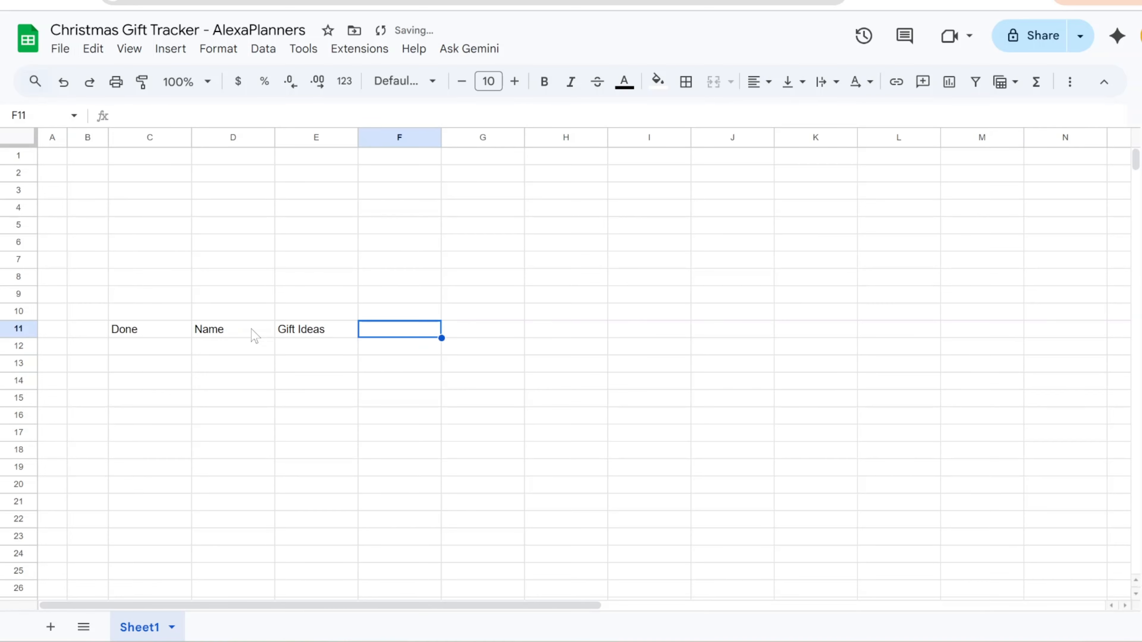
- Enter the headers Store, Links, Relation and Budget in F11:I11
type("Store")
key("Tab")
key("Tab")
type("Relation")
key("Tab")
type("Budget")
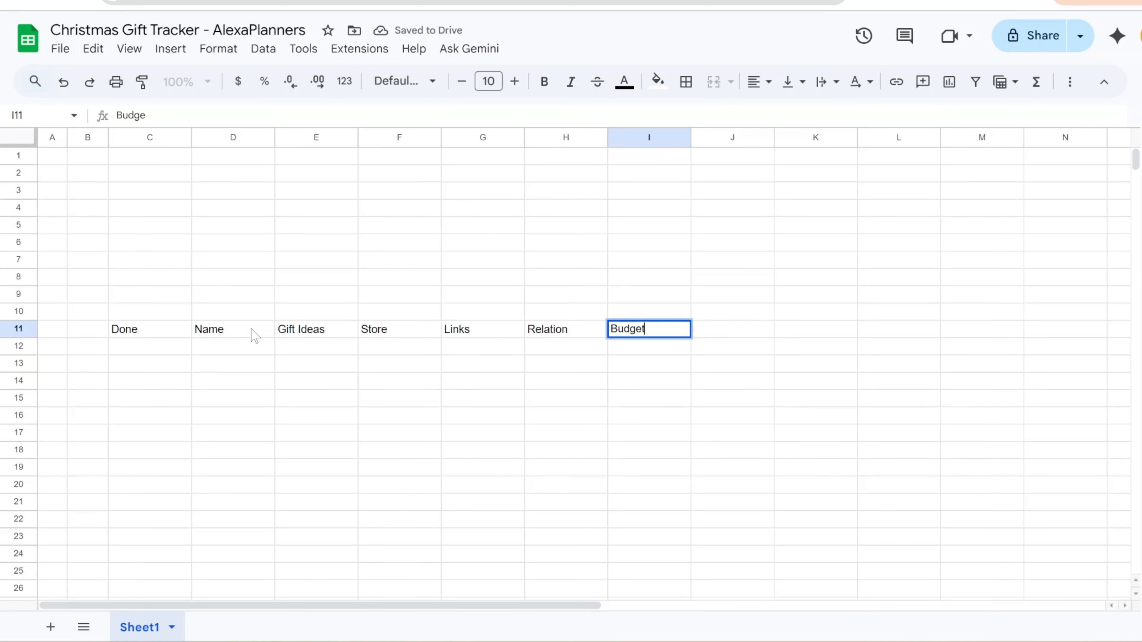
key("Tab")
- Enter the headers Actual, Difference and Bought in J11:L11
type("Actual")
key("Tab")
type("Difference")
key("Tab")
type("Bought")
key("Tab")
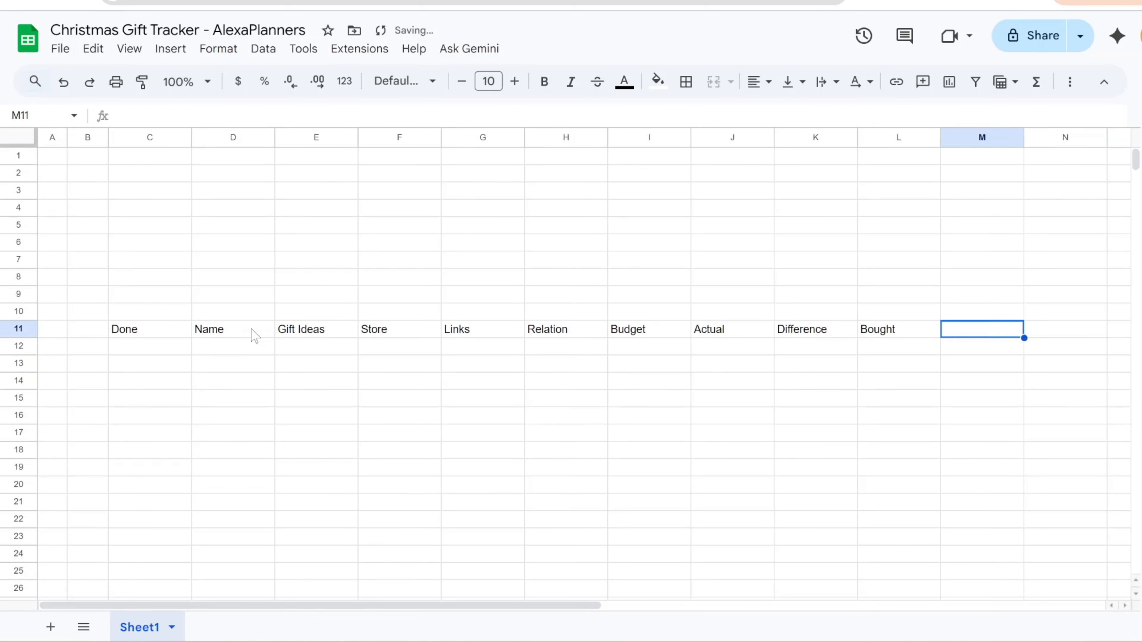
- Enter the headers Wrapped, Sent, Delivery and Address in M11:P11
type("Wrapped")
key("Tab")
type("Sent")
key("Tab")
type("Delivery")
key("Tab")
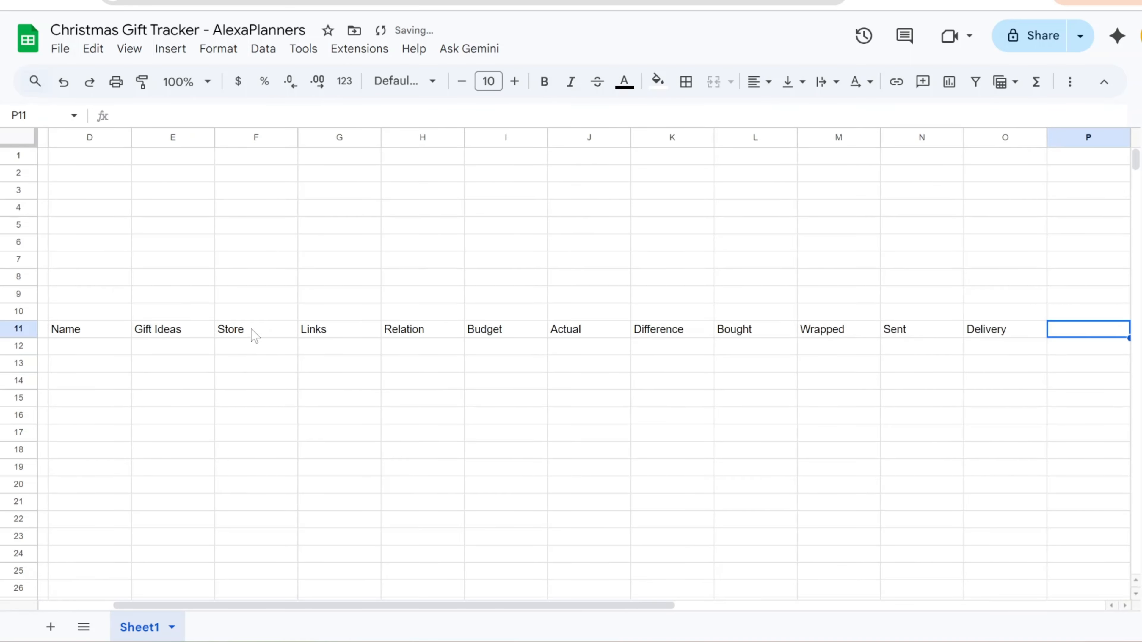
key("Return")
- Insert checkboxes under the Done header in C12:C22
left_click_drag(621, 606, 542, 619)
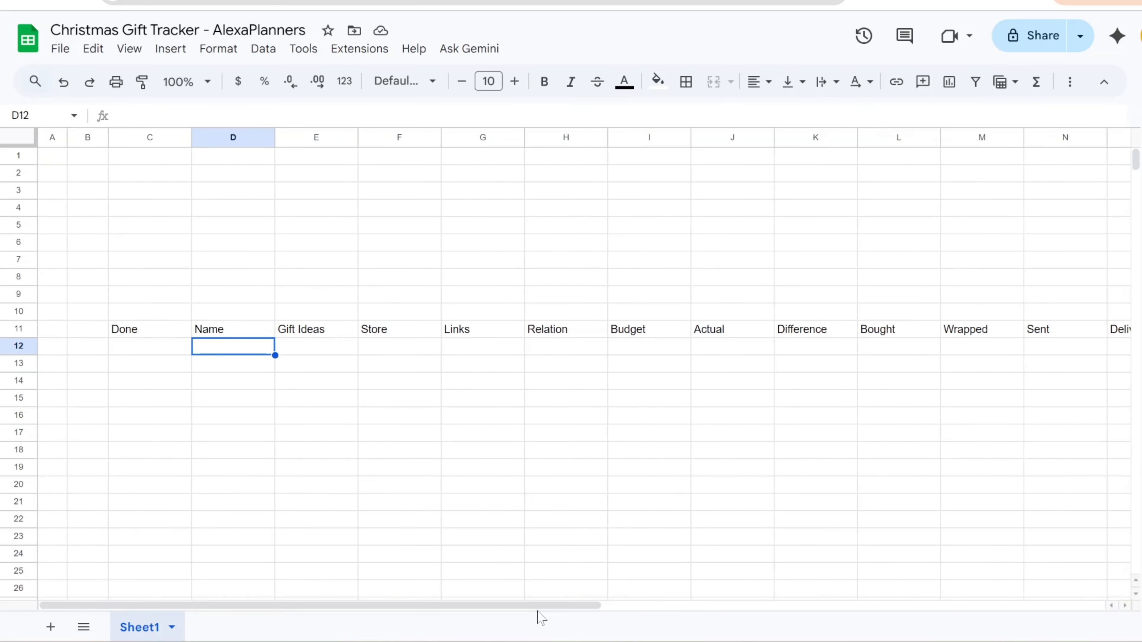
left_click_drag(157, 351, 153, 516)
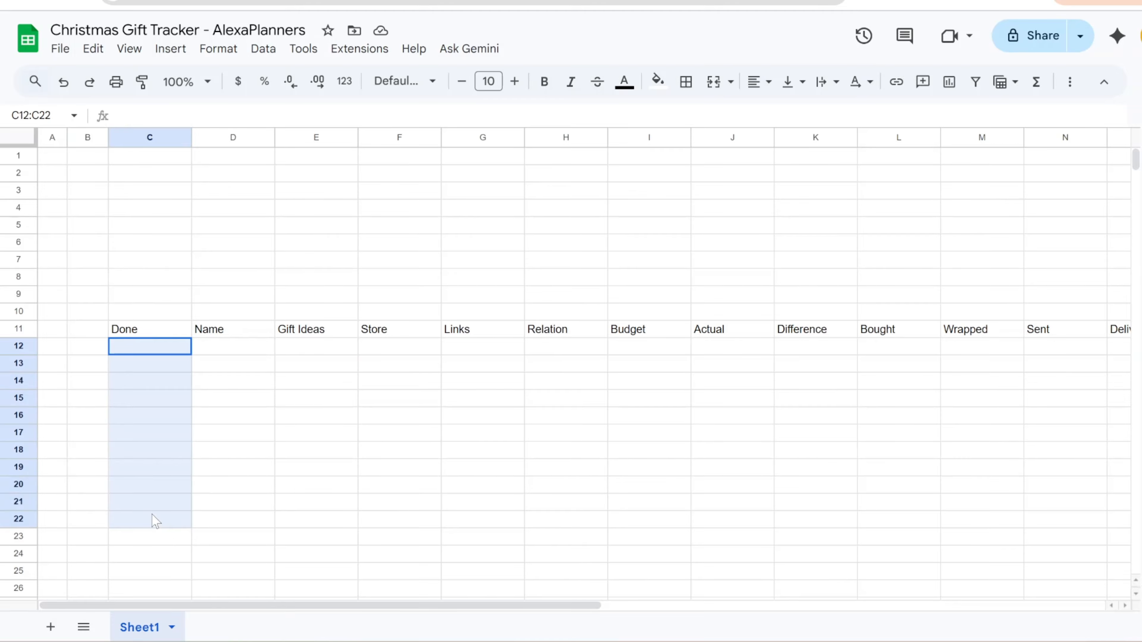
left_click(170, 49)
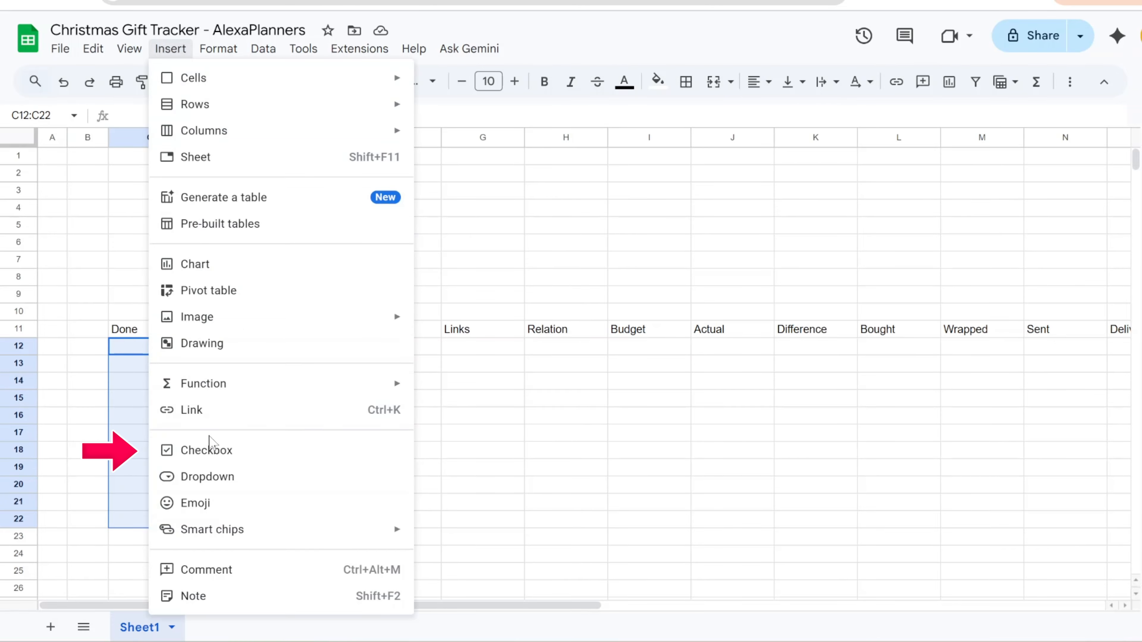
left_click(209, 452)
left_click(248, 354)
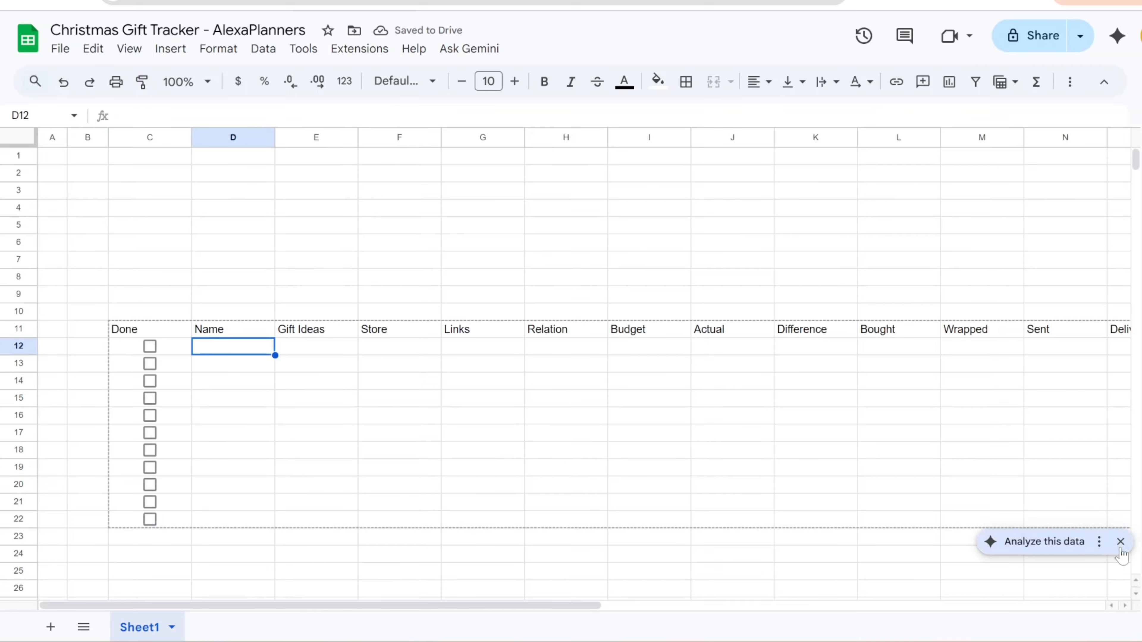
left_click(330, 350)
- Add a dropdown to the Relation cells H12:H22 with the options Family, Friends, Parents and Colleagues
left_click_drag(566, 346, 565, 520)
right_click(566, 370)
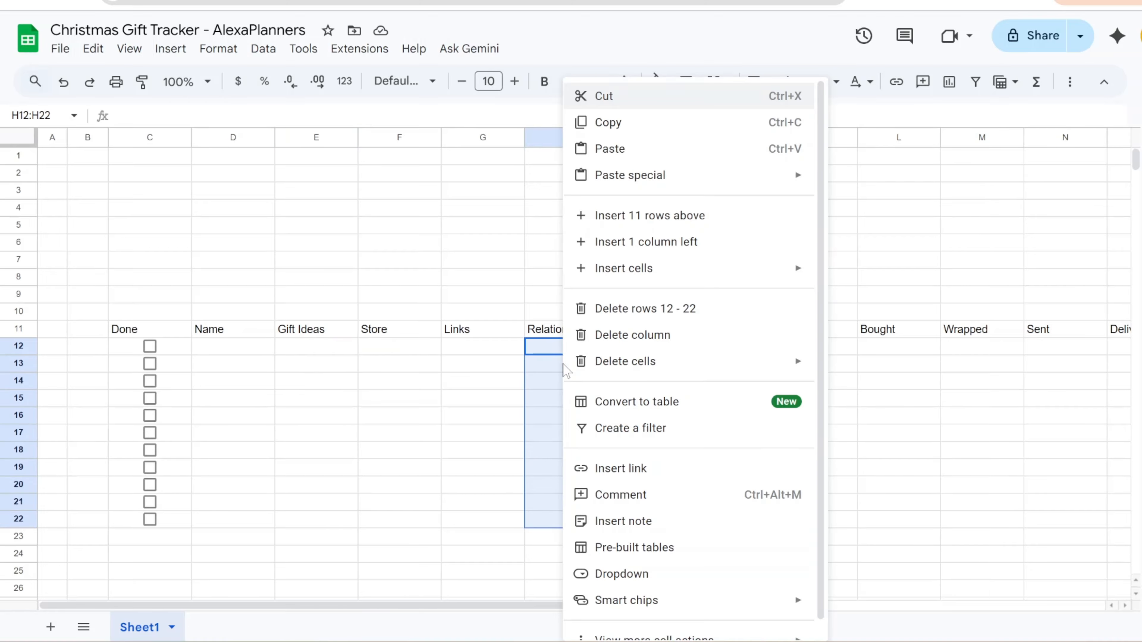
left_click(646, 576)
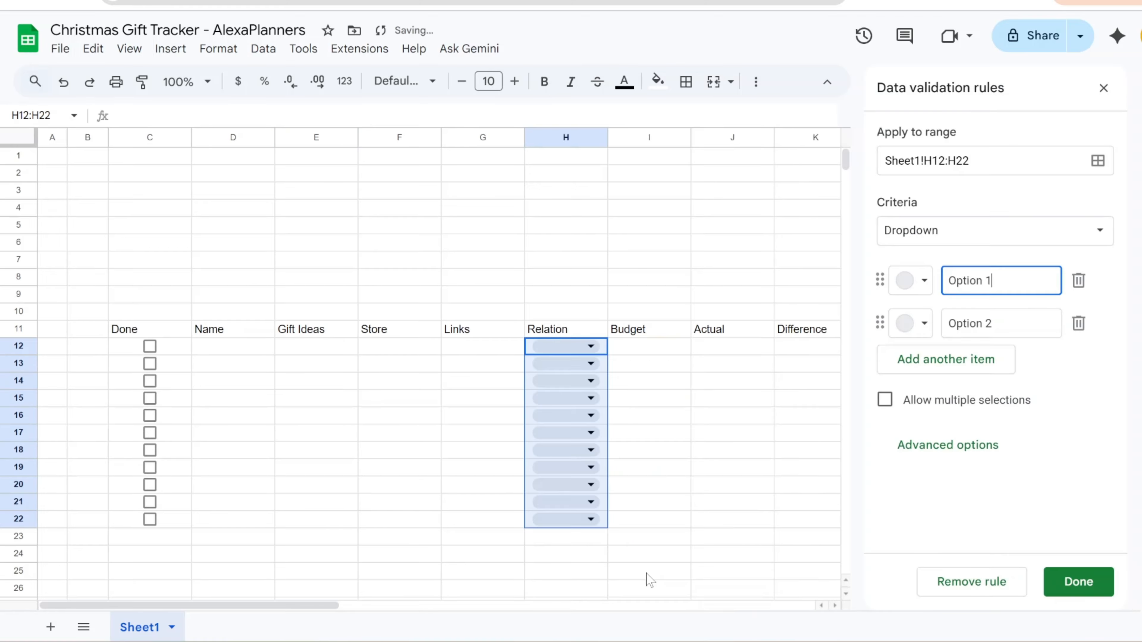
key("ctrl+a")
type("Family")
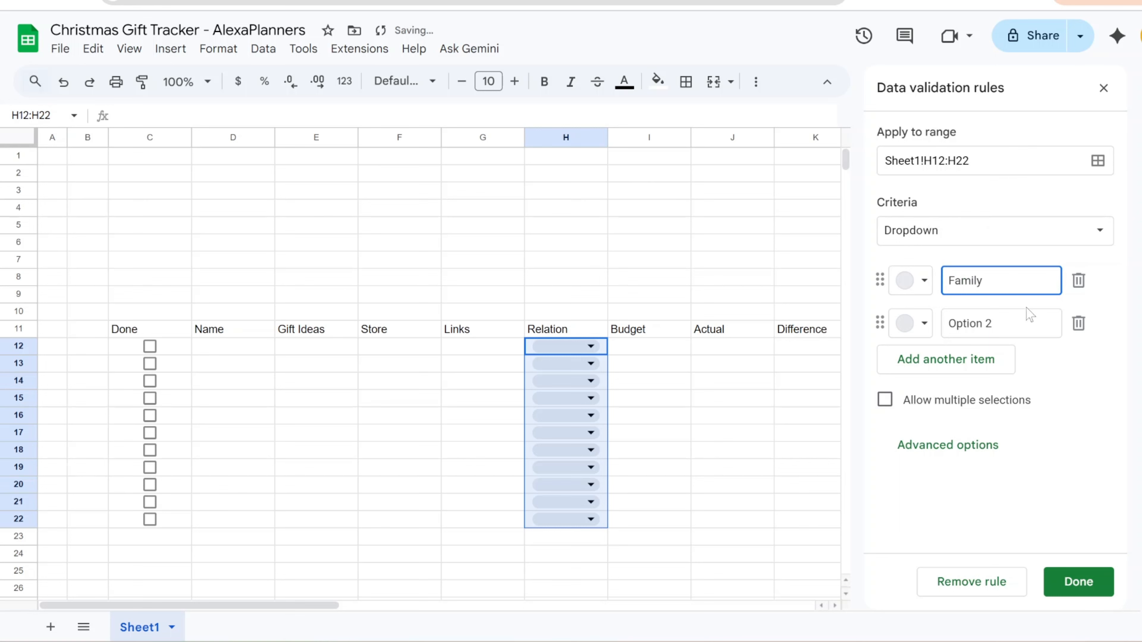
key("Tab")
type("Friends")
left_click(989, 358)
type("Parents")
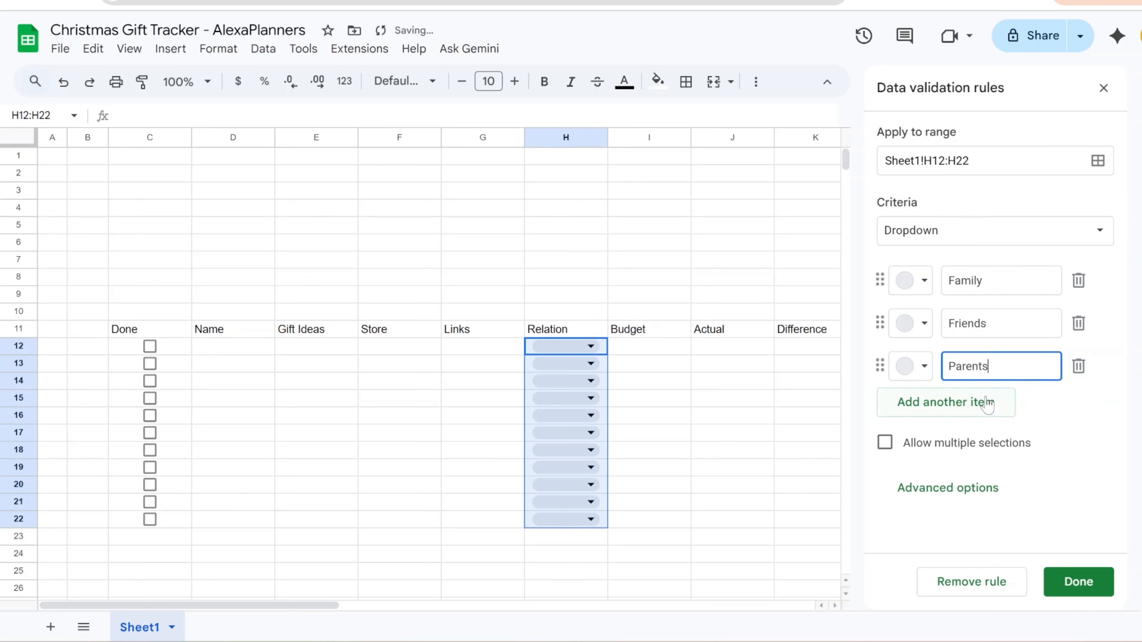
left_click(988, 402)
type("Colleagu")
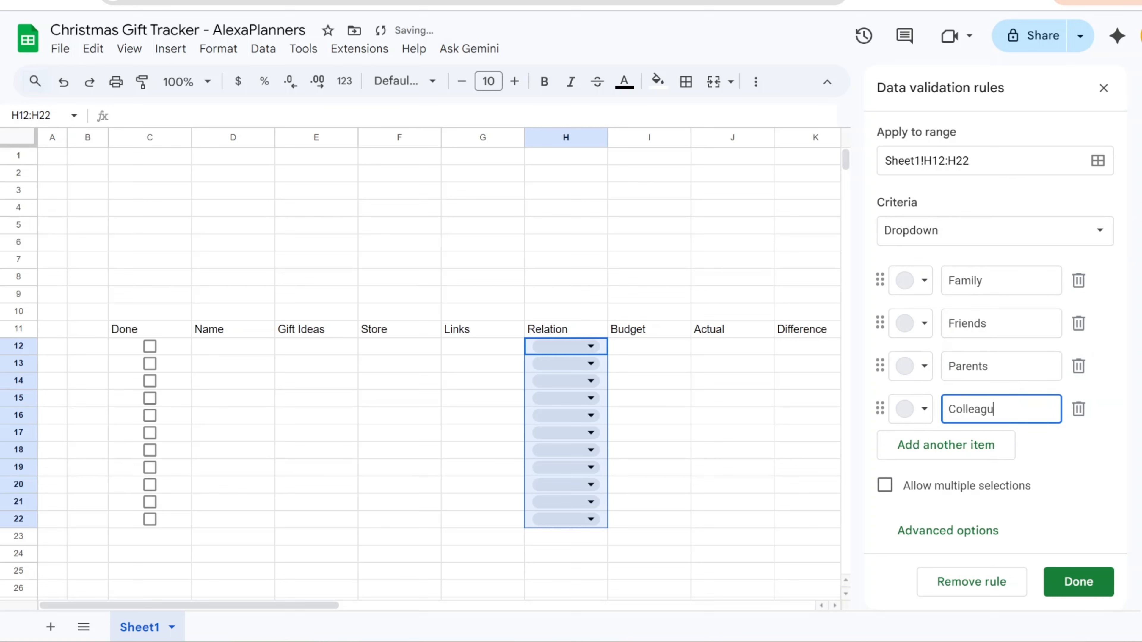
type("e")
- Color the dropdown options: Family light green, Friends light blue, Parents light purple and Colleagues light yellow
left_click(911, 280)
left_click(1025, 342)
left_click(911, 323)
left_click(1052, 385)
left_click(910, 366)
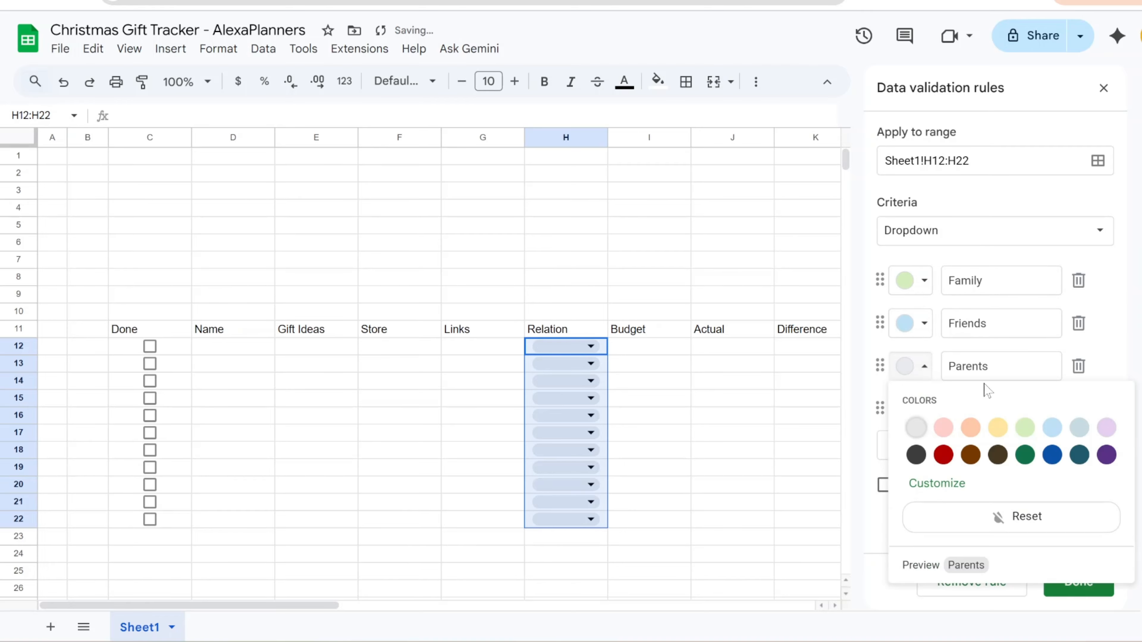
left_click(1106, 427)
left_click(910, 408)
left_click(998, 470)
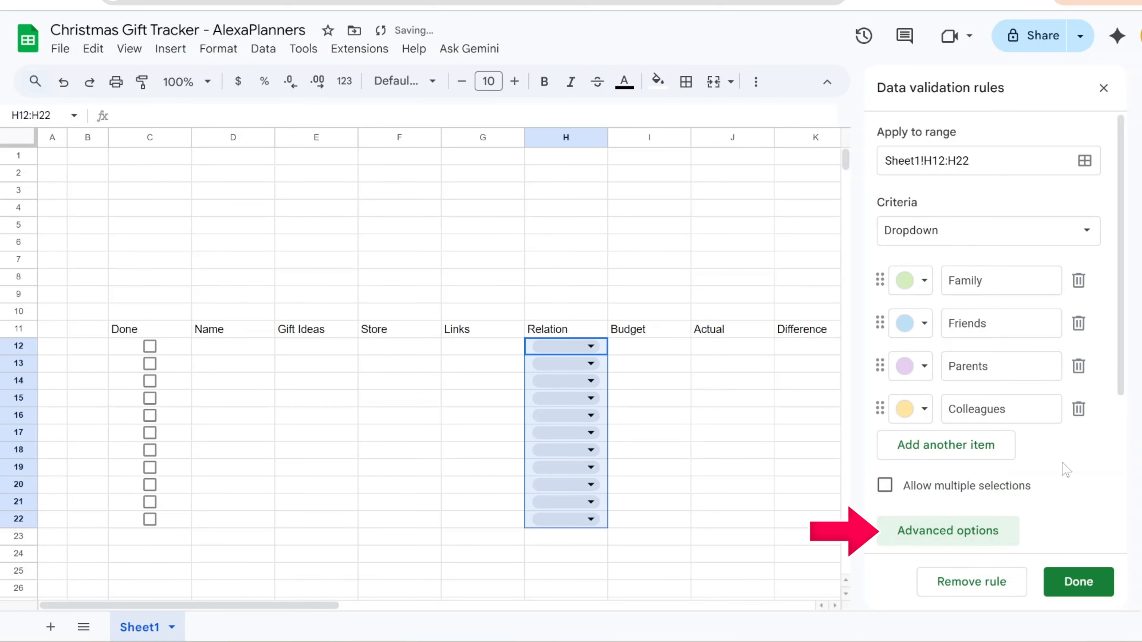
- Set the Relation dropdown's display style to Arrow and save the validation rule
scroll(1066, 471, "down", 3)
left_click(913, 513)
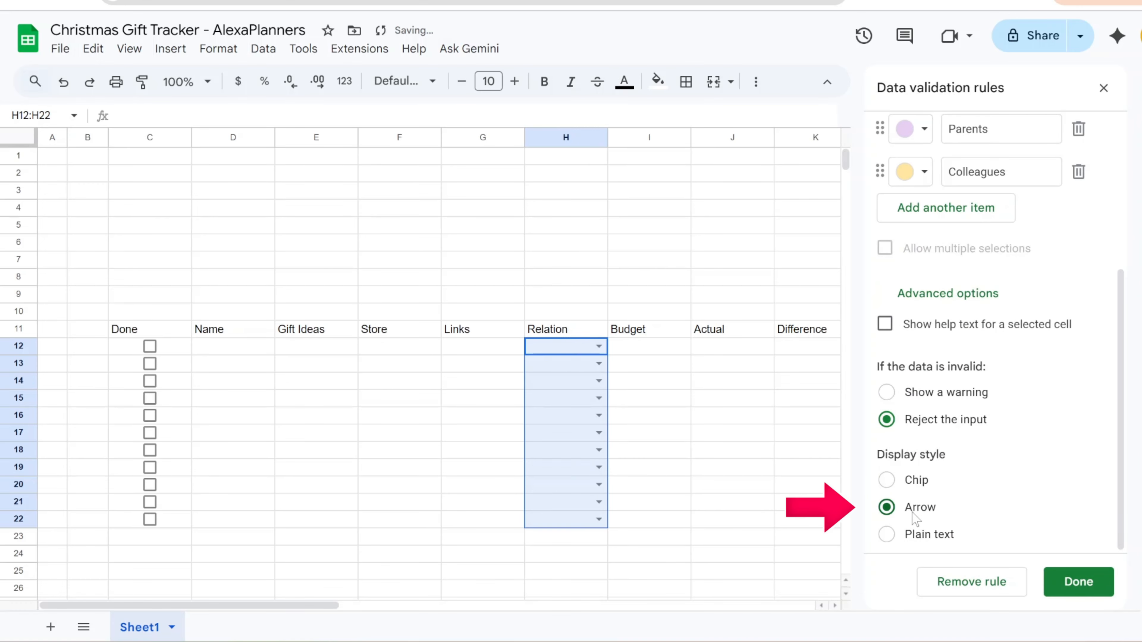
left_click(1082, 586)
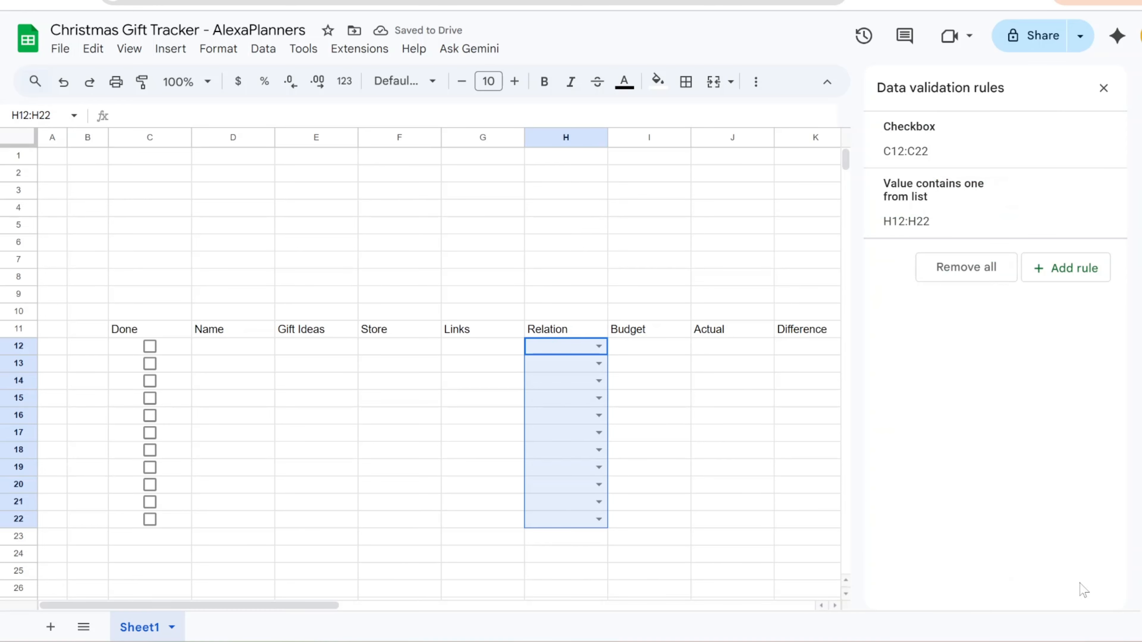
left_click(1104, 89)
- Format the Budget, Actual and Difference cells I12:K22 as Currency rounded
left_click_drag(665, 350, 825, 531)
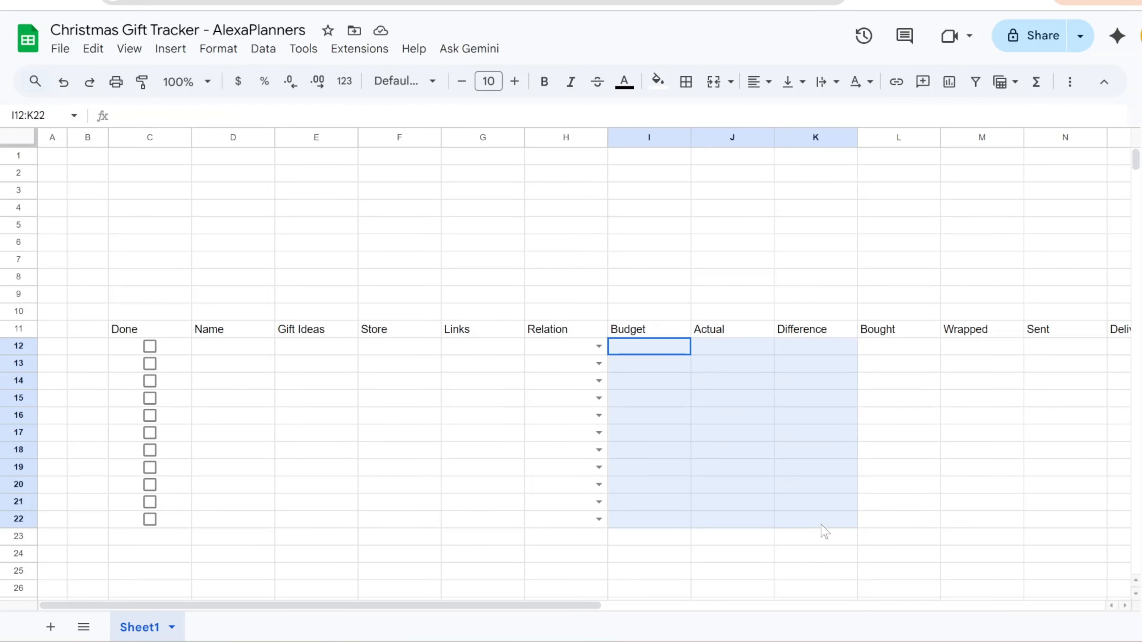
left_click(219, 50)
mouse_move(270, 118)
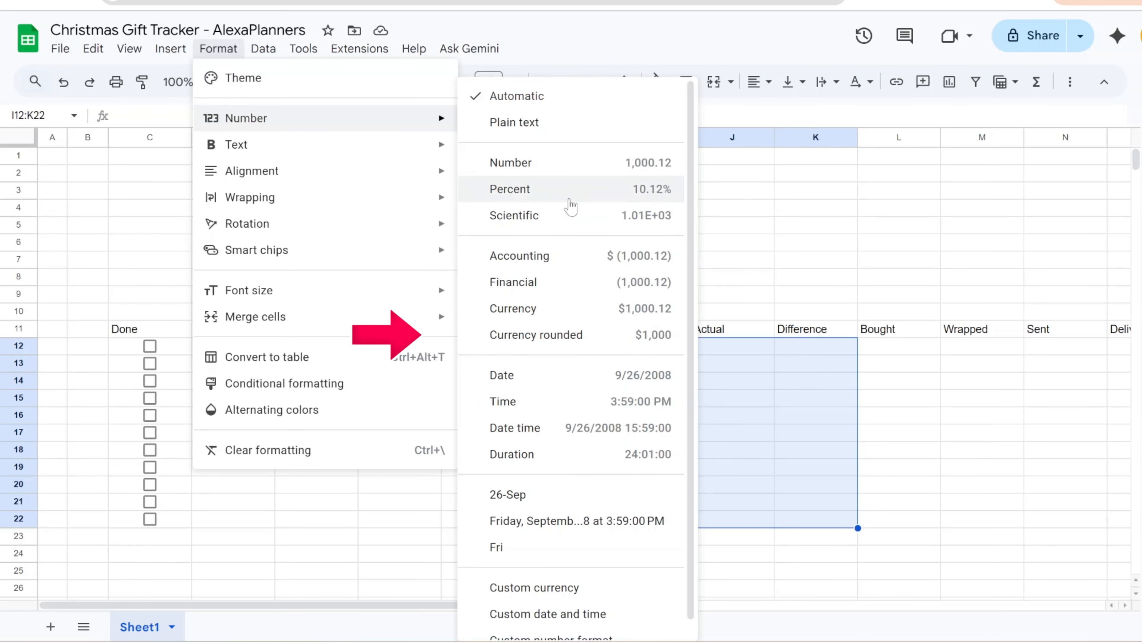
left_click(596, 336)
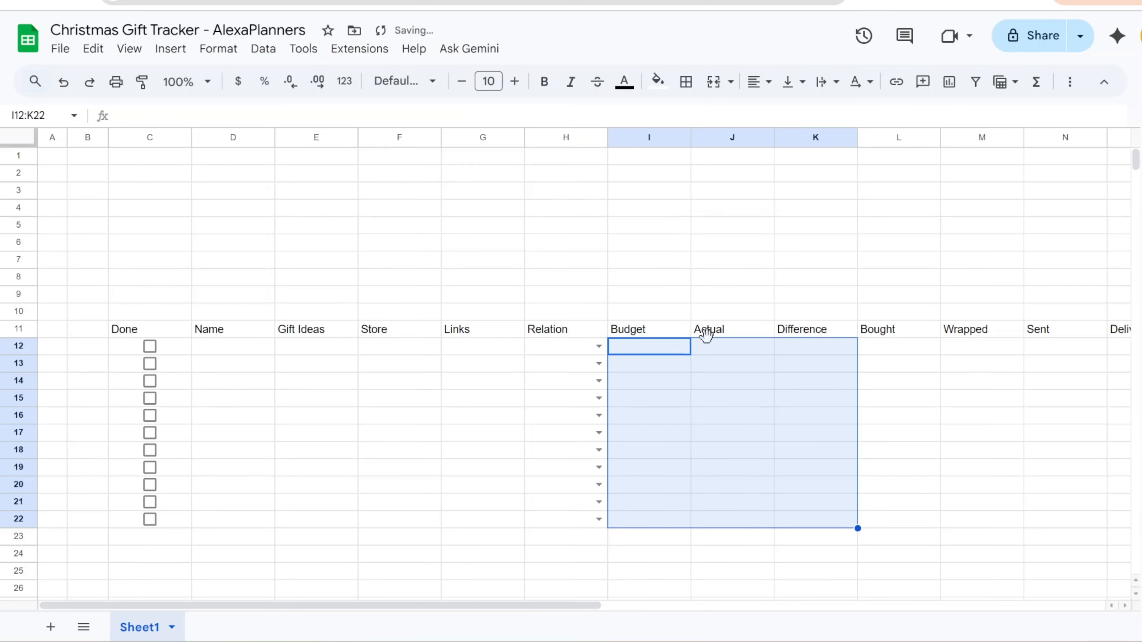
- Insert checkboxes in rows 12 to 22 of the Bought, Wrapped and Sent columns
left_click_drag(885, 349, 888, 508)
left_click(168, 49)
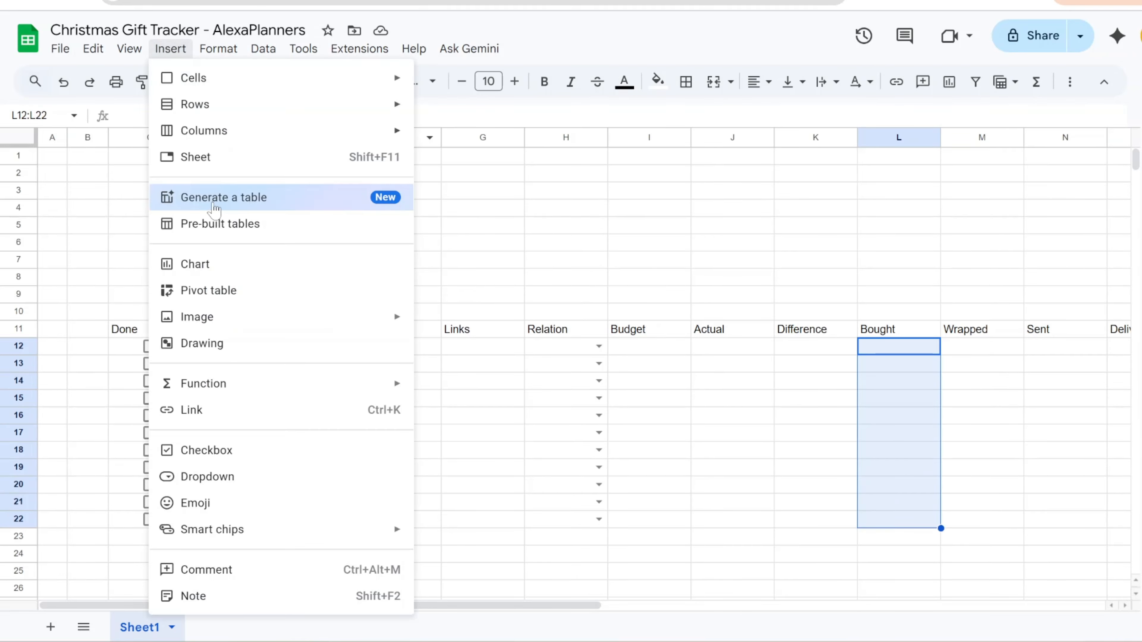
left_click(263, 456)
left_click_drag(958, 347, 973, 525)
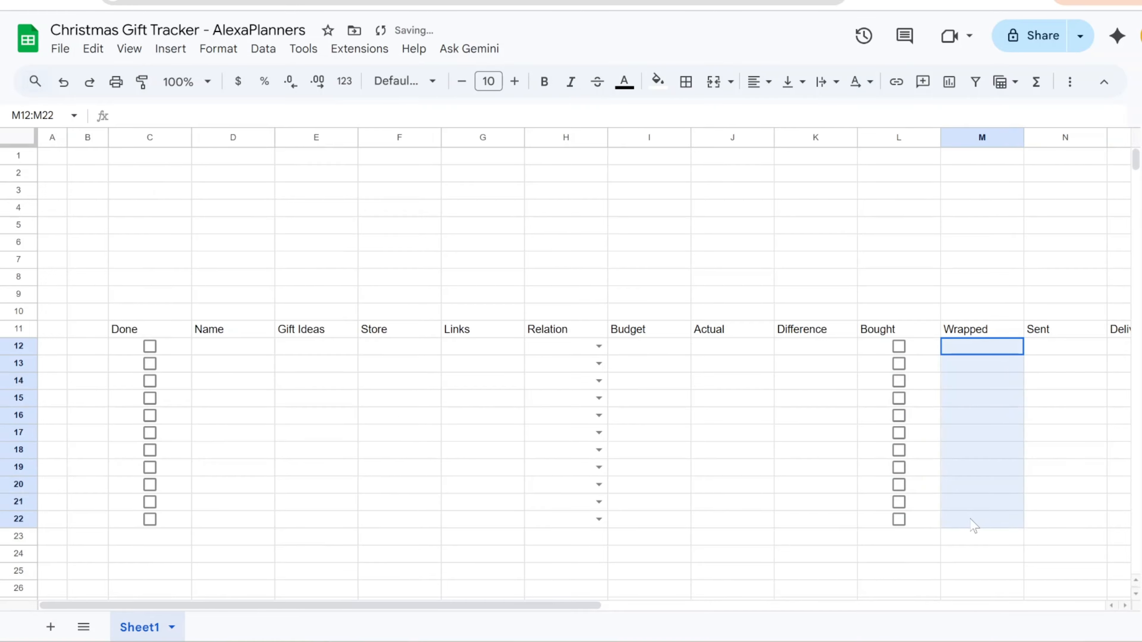
left_click(162, 53)
left_click(229, 450)
left_click_drag(526, 605, 704, 569)
left_click_drag(672, 349, 679, 520)
left_click(170, 48)
left_click(194, 449)
- Add a dropdown to the Delivery cells O12:O22 with the options In person, Shipping and Pick up
left_click_drag(757, 347, 771, 519)
left_click(170, 49)
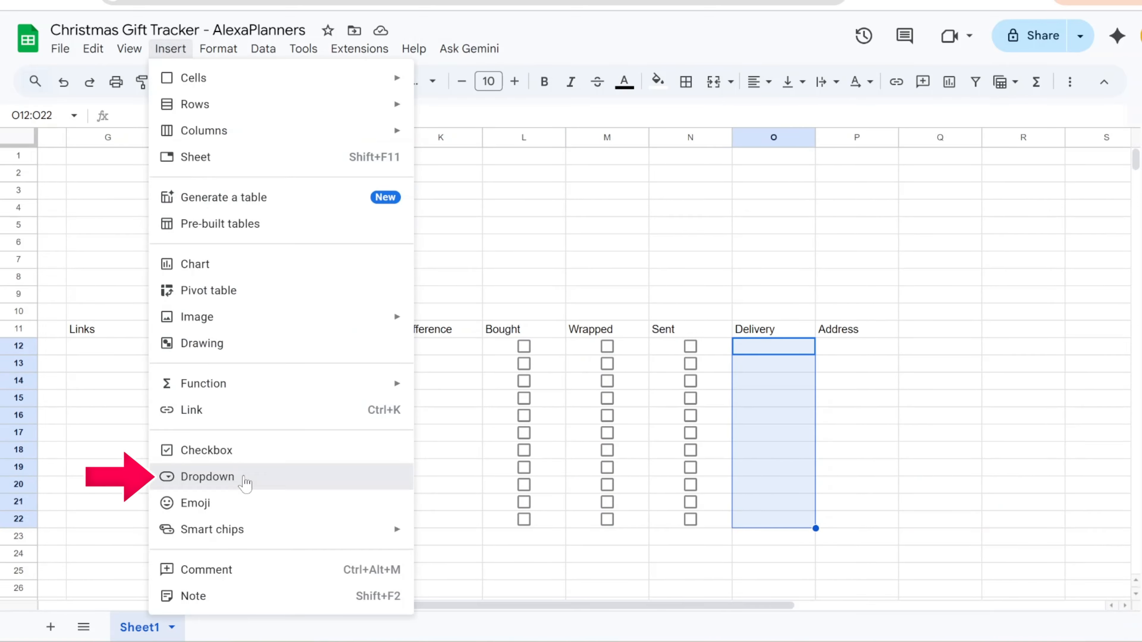
left_click(245, 480)
type("In person")
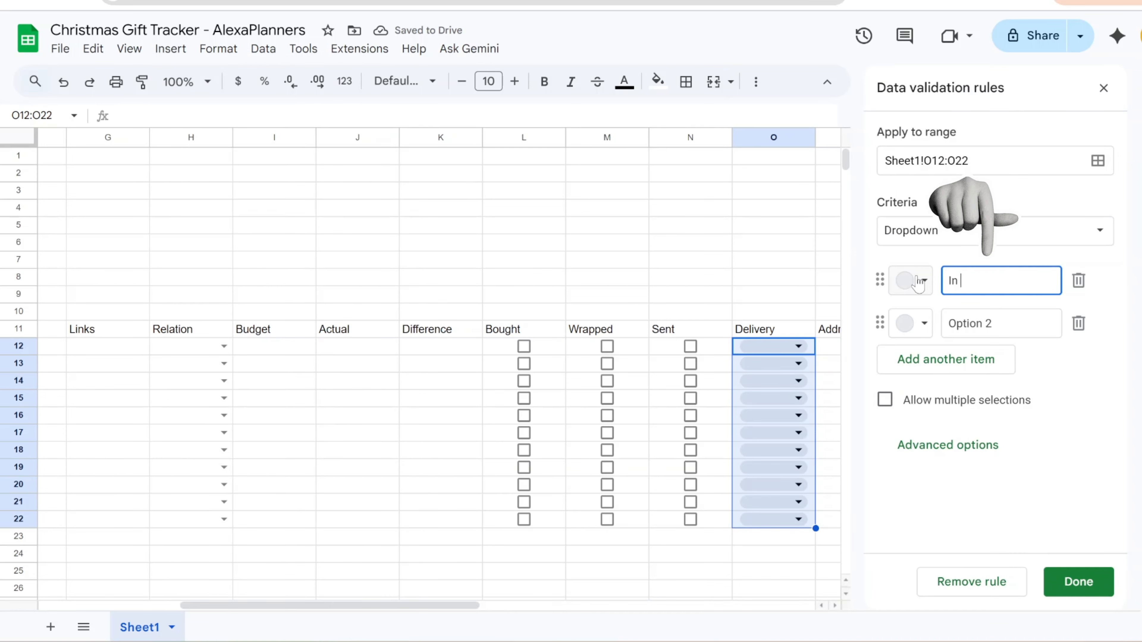
key("Tab")
type("Shipping")
key("Return")
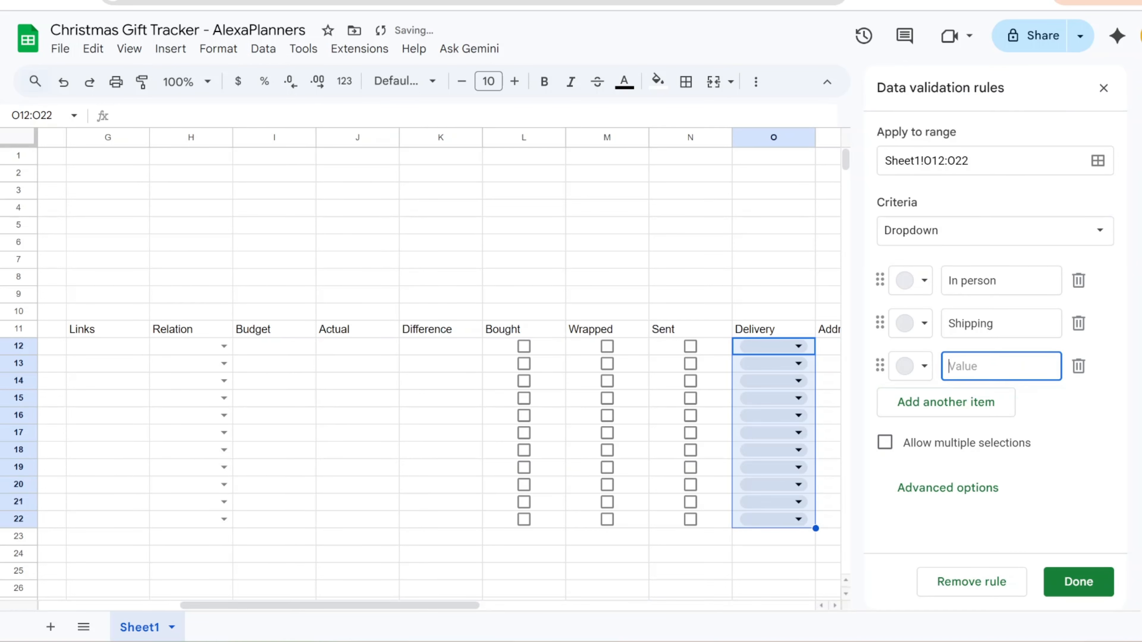
- Give the In person option a custom blue background (#87aee9) and the Shipping option a custom medium green one
left_click(910, 280)
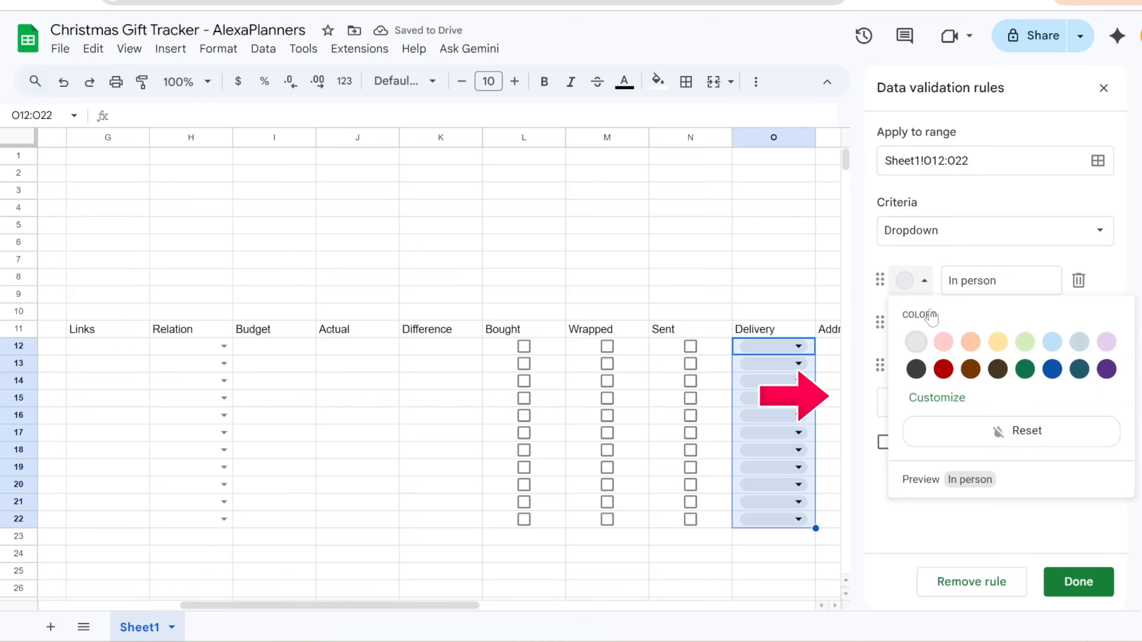
left_click(936, 398)
left_click(985, 357)
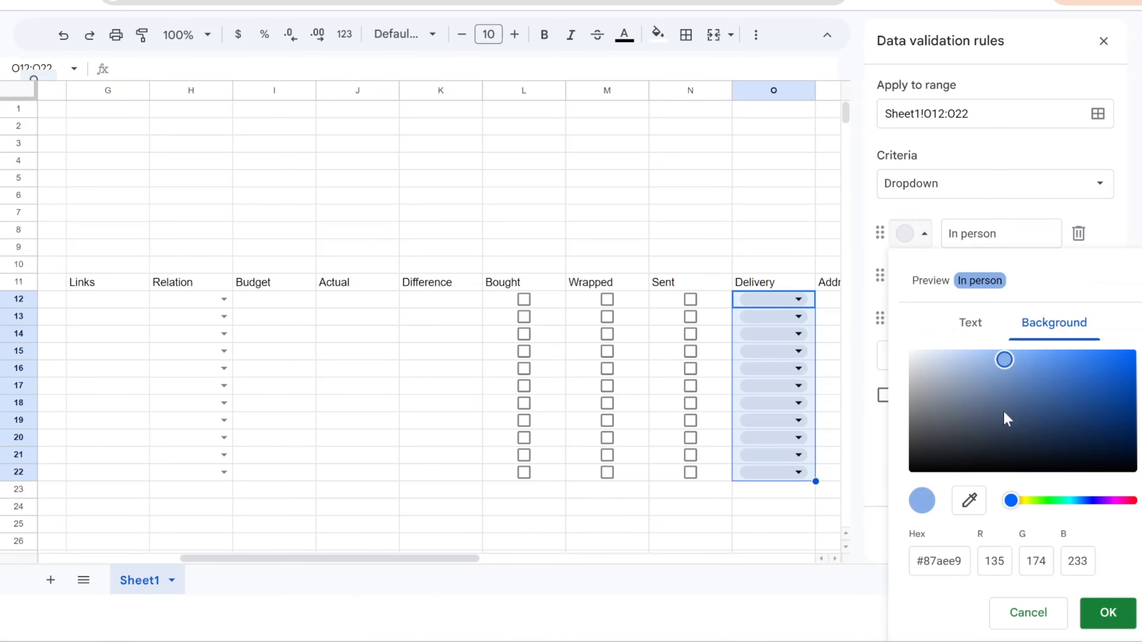
left_click(1107, 612)
left_click(912, 324)
left_click(935, 442)
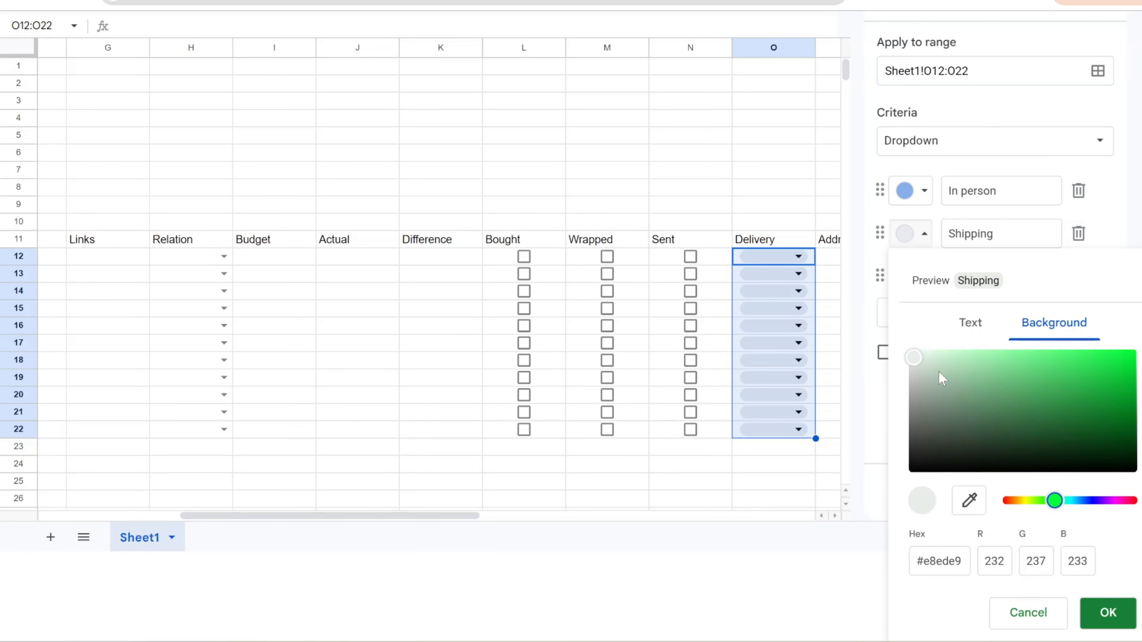
left_click(994, 395)
left_click(1107, 613)
- Give the Pick up option a custom medium purple background
left_click(910, 364)
left_click(936, 482)
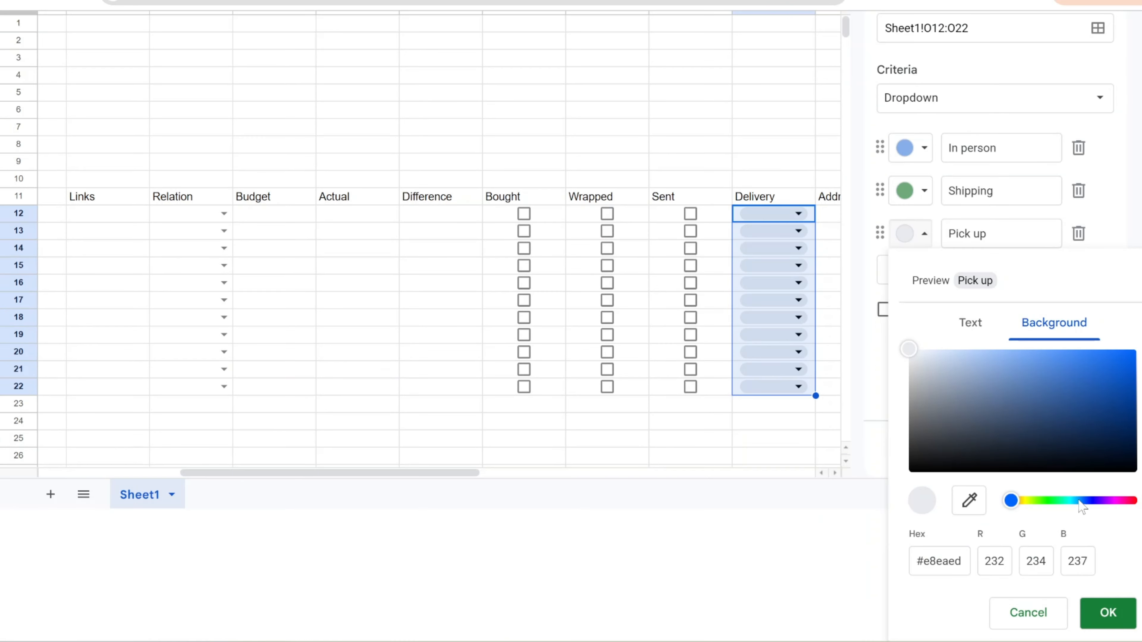
left_click_drag(1079, 501, 1101, 501)
left_click(989, 395)
left_click(1108, 613)
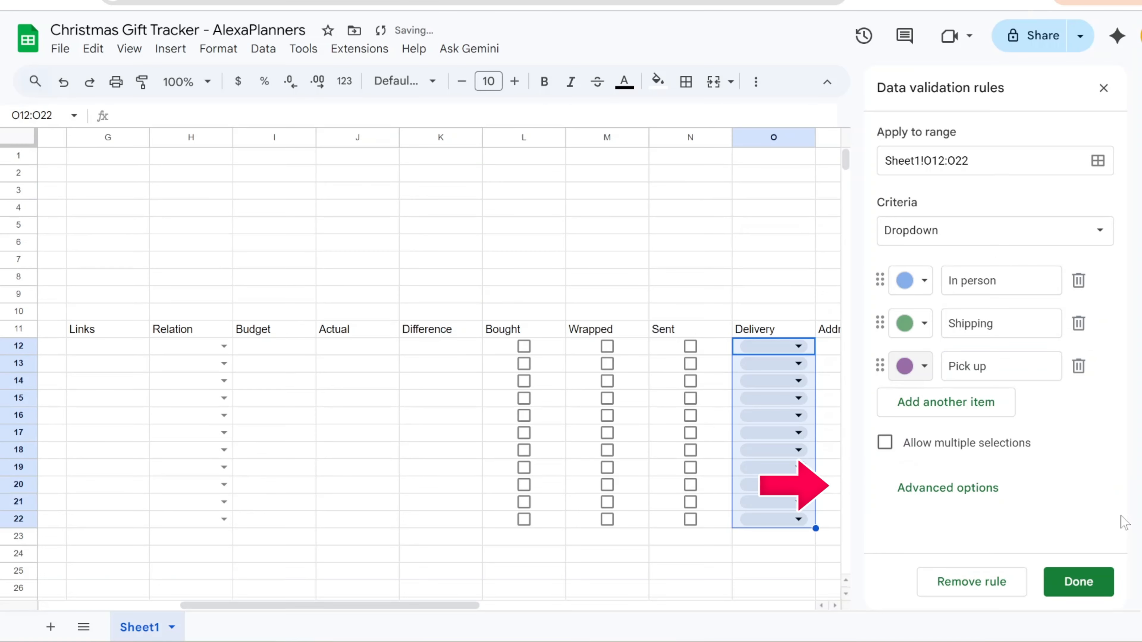
- Set the Delivery dropdown's display style to Arrow and save the validation rule
left_click(948, 488)
left_click(915, 509)
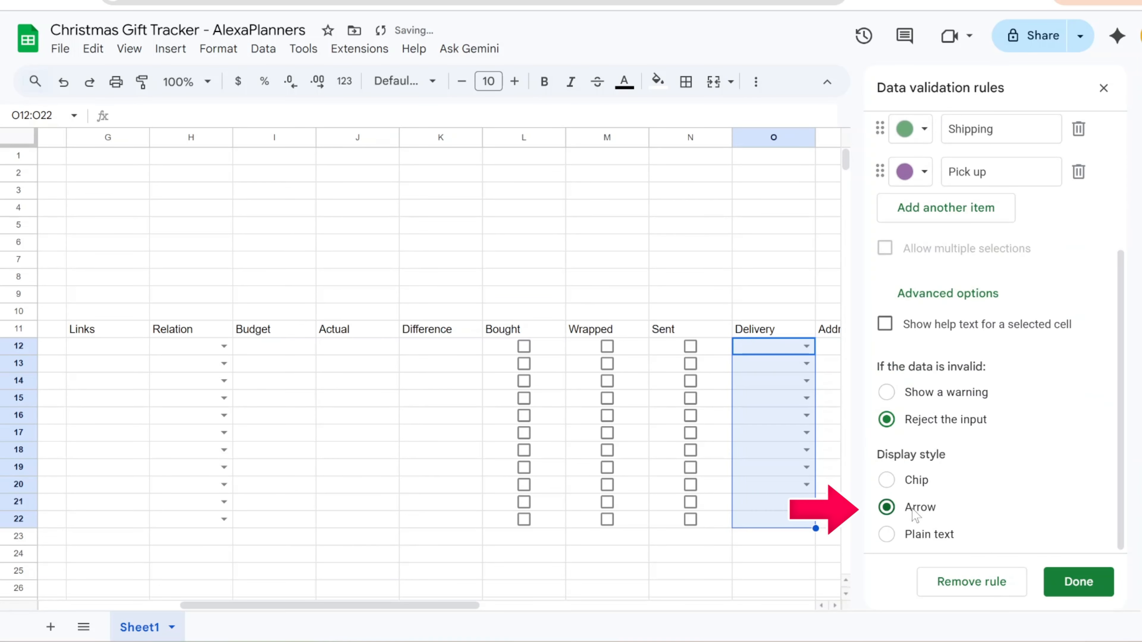
left_click(1079, 581)
left_click(1103, 88)
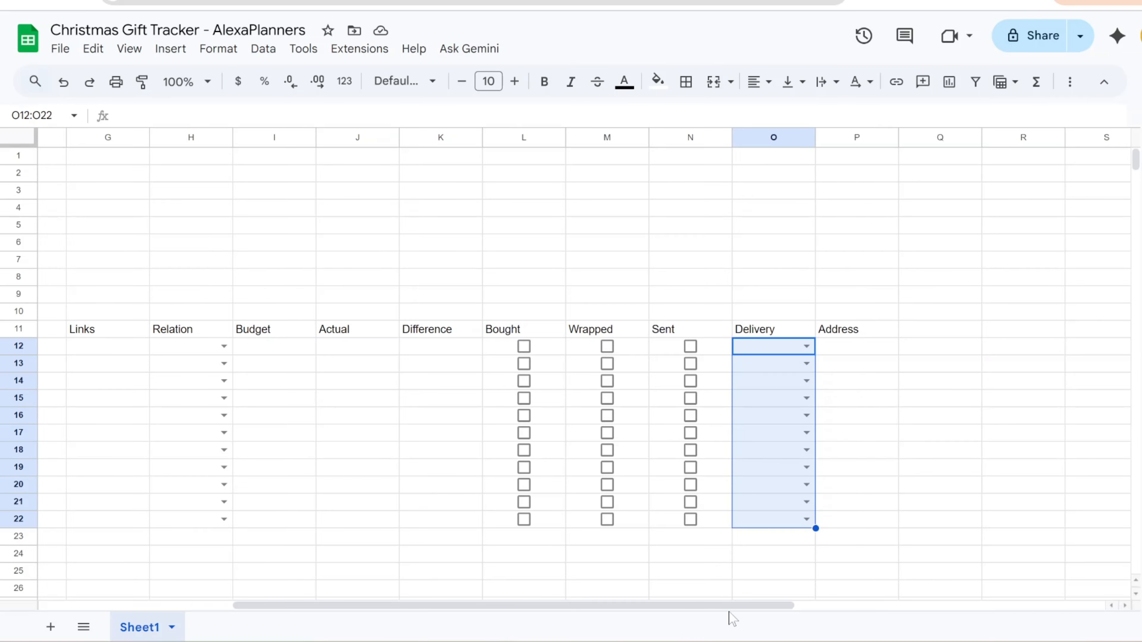
left_click_drag(730, 612, 538, 616)
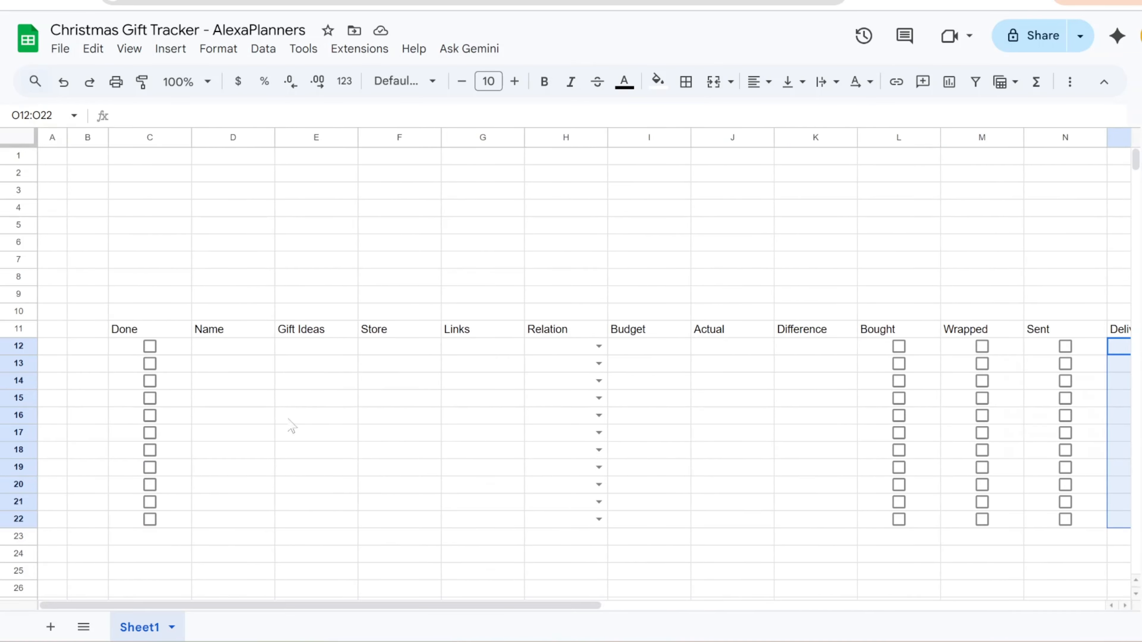
- Enter the header # in B11 and convert the range B11:P22 to a table
left_click(73, 334)
type("#")
left_click(85, 335)
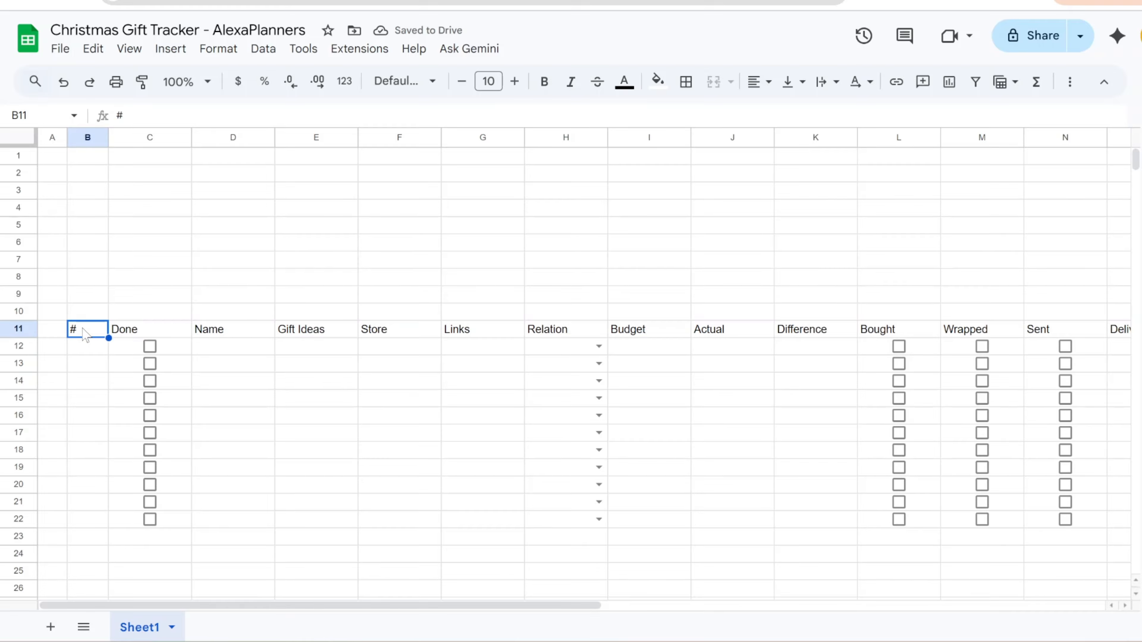
left_click_drag(84, 336, 853, 526)
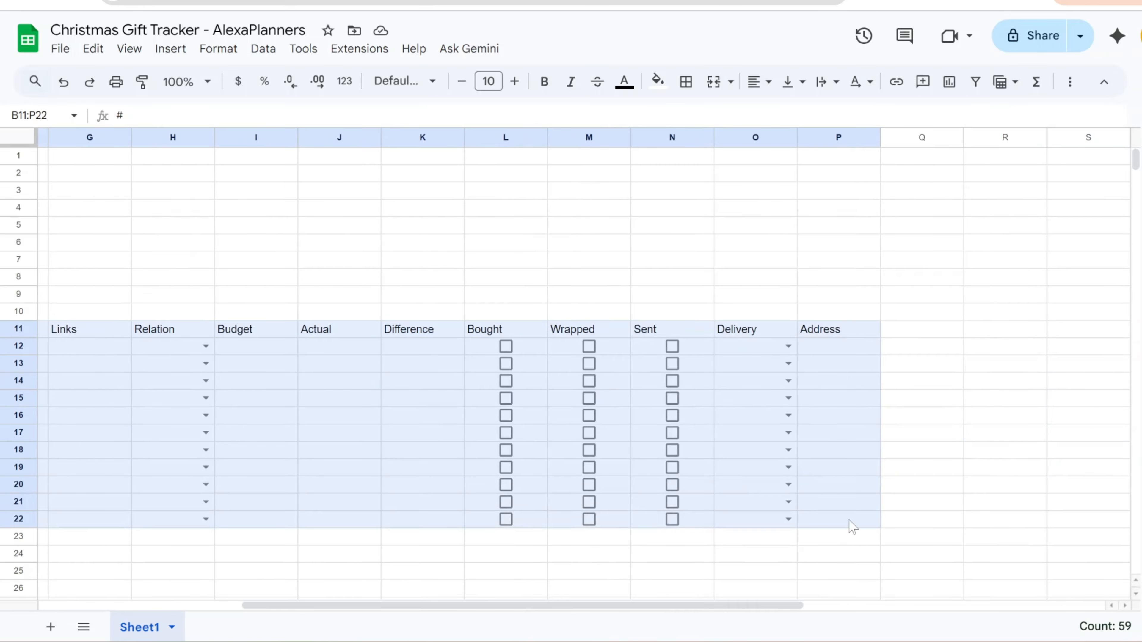
right_click(419, 373)
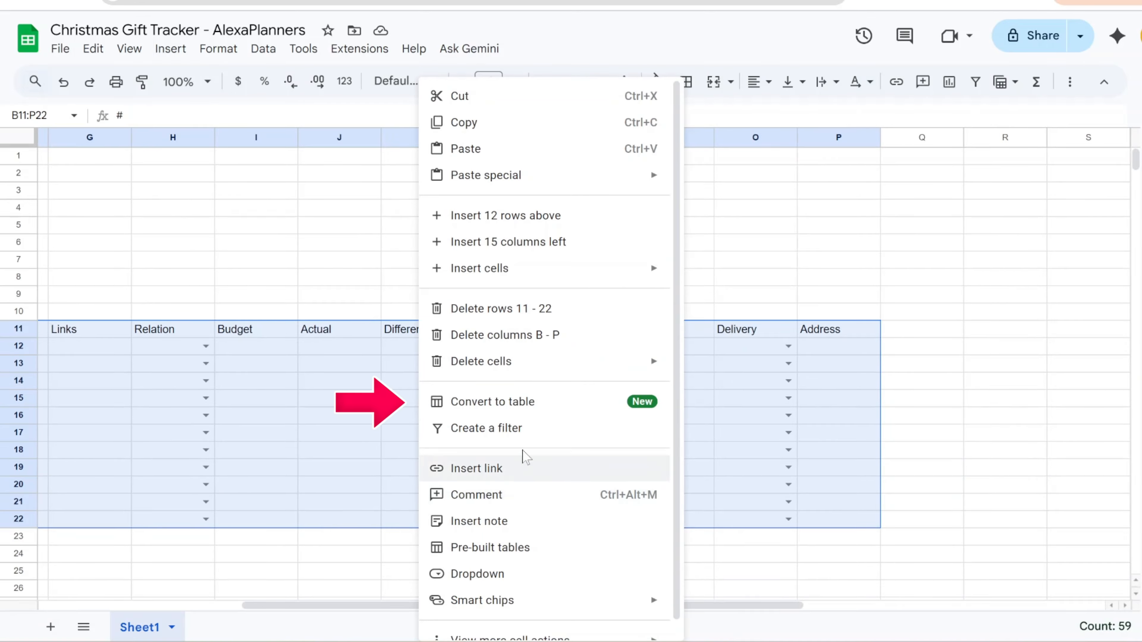
left_click(536, 401)
left_click_drag(655, 617, 376, 594)
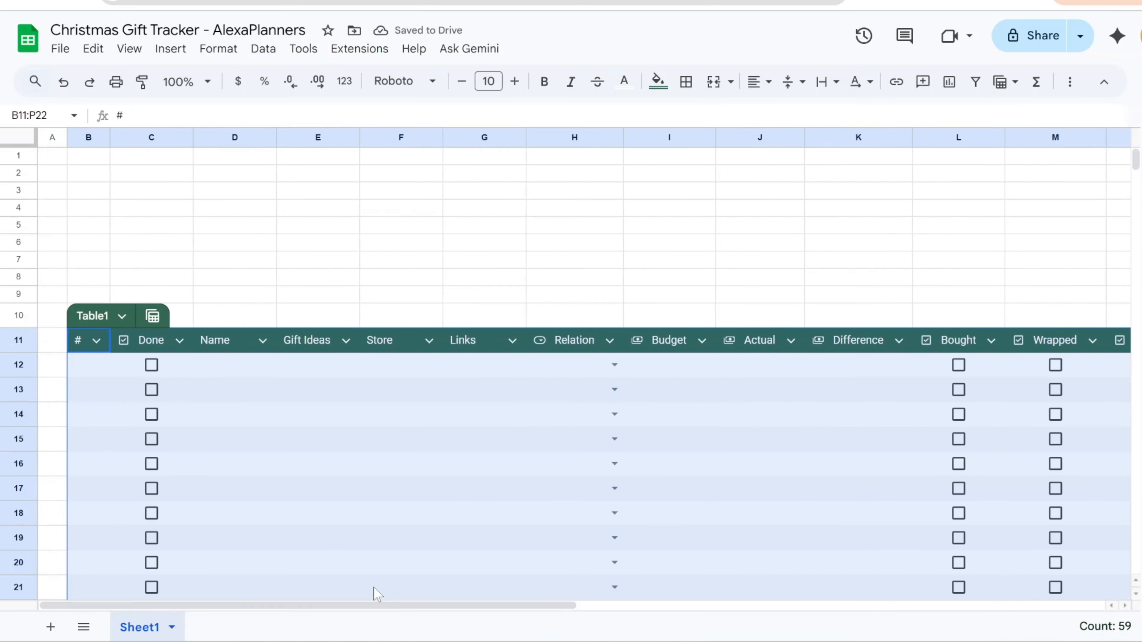
- Set the table header color to dark red and show the table gridlines
left_click(122, 316)
mouse_move(269, 425)
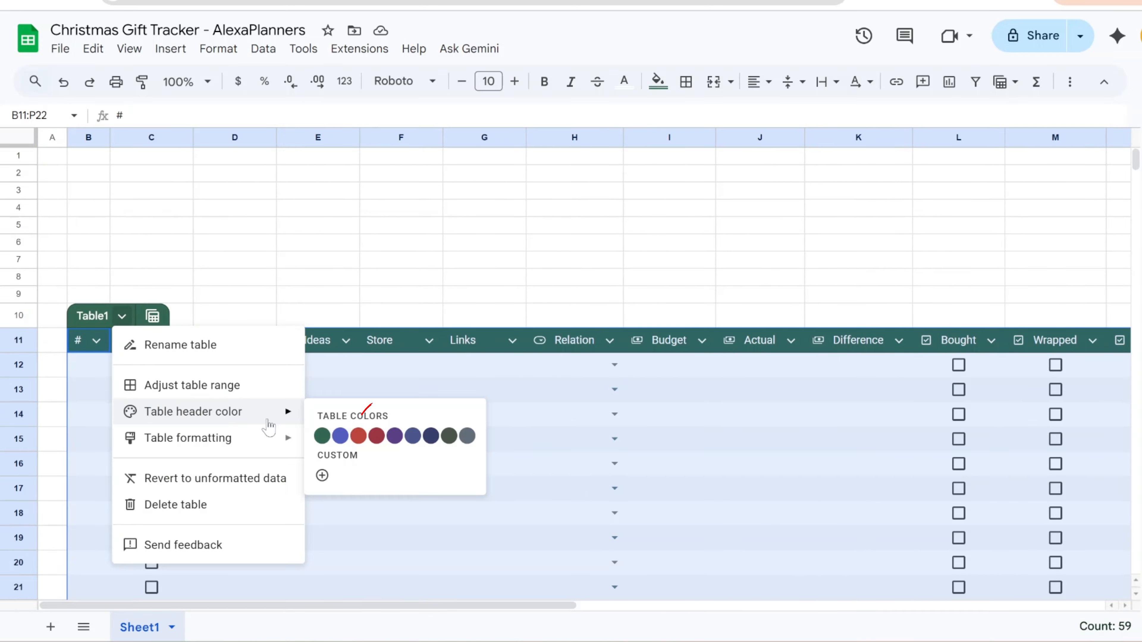
left_click(377, 436)
mouse_move(211, 439)
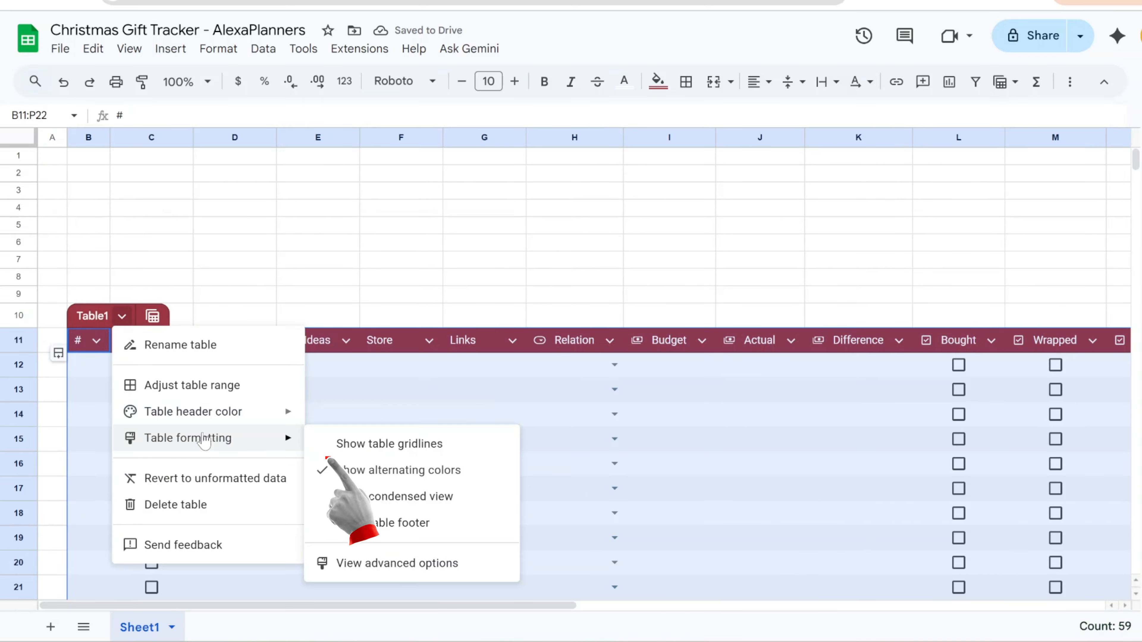
left_click(368, 445)
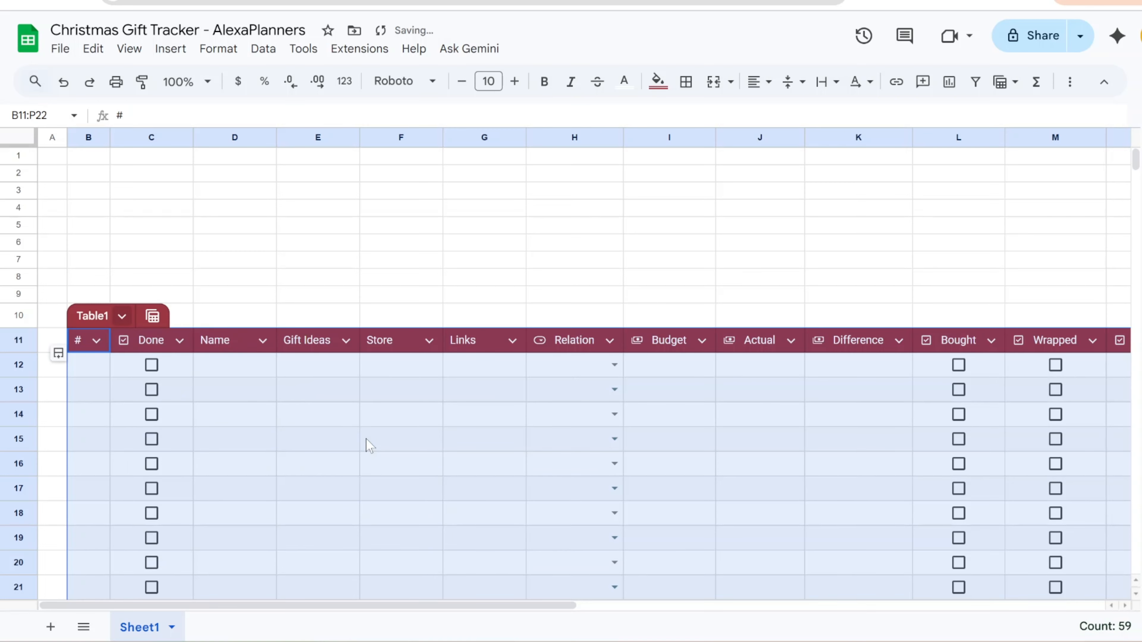
left_click(327, 398)
- Show the gift table in condensed view
left_click(122, 316)
mouse_move(227, 438)
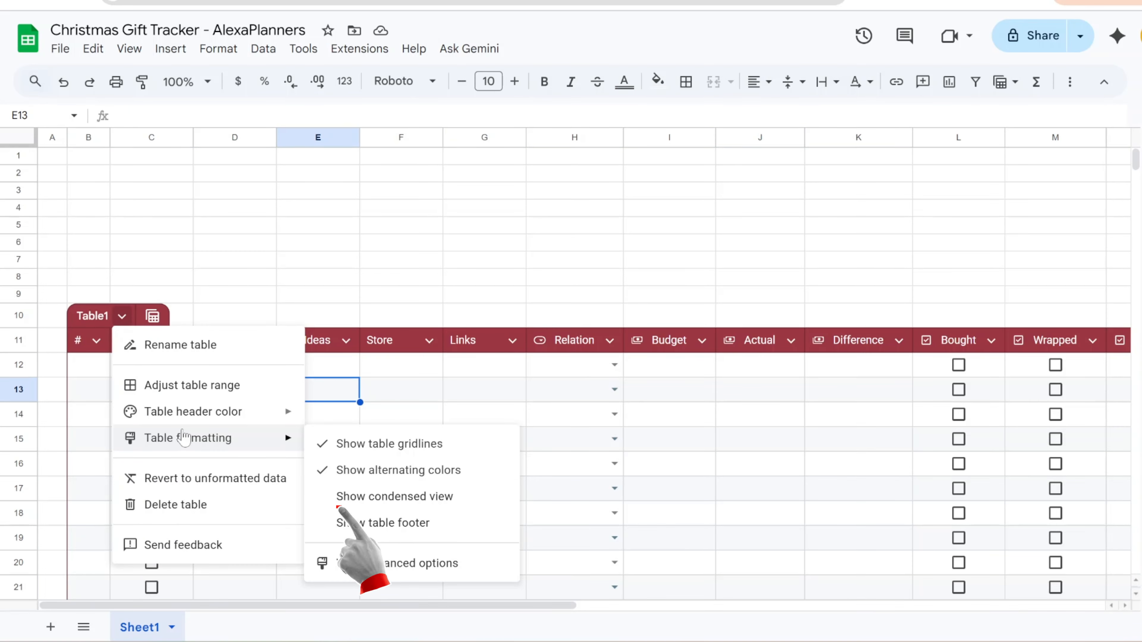
left_click(359, 496)
left_click(310, 410)
- Delete the unused rows 25 to 1000 below the table
scroll(21, 499, "down", 2)
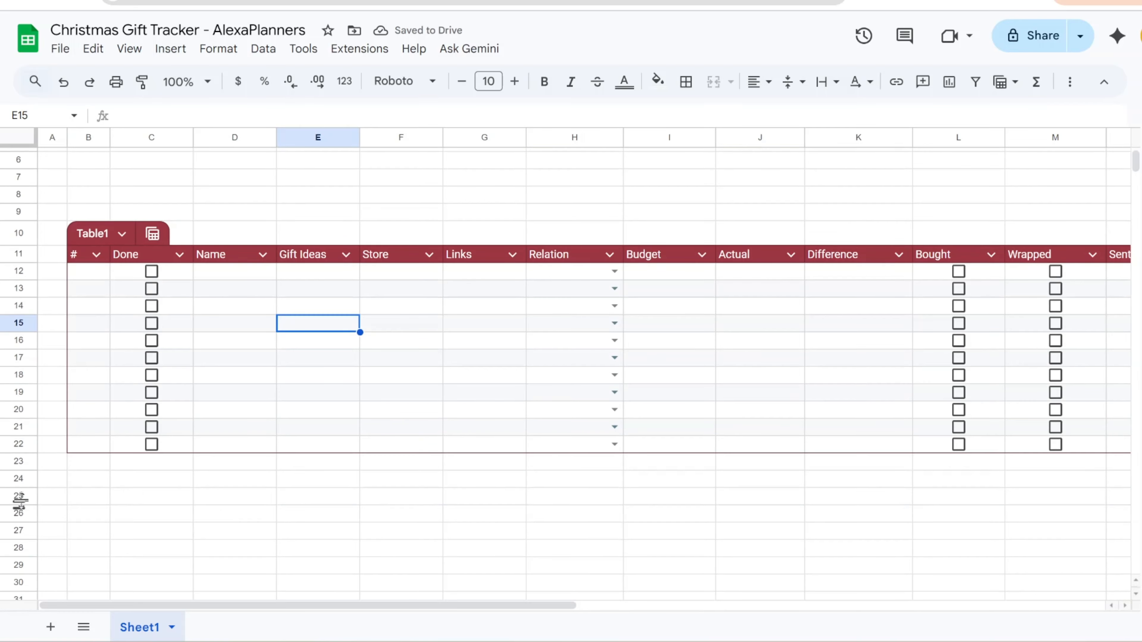
left_click(20, 496)
key("ctrl+shift+Down")
right_click(7, 360)
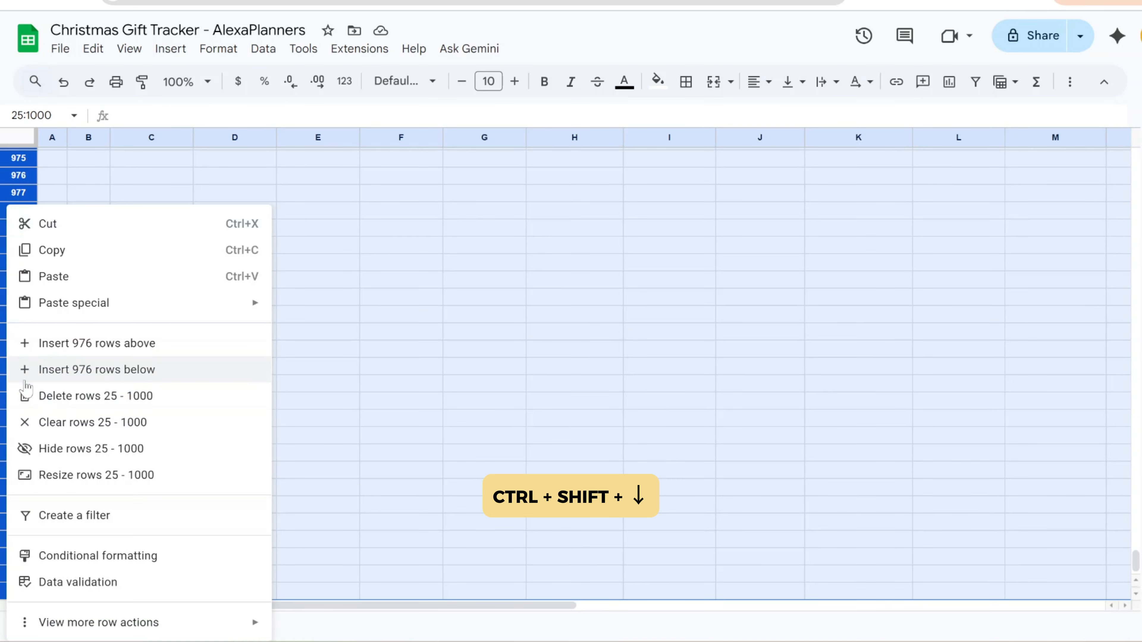
left_click(90, 393)
- Narrow column Q beside the table and delete all columns from T to the end of the sheet
left_click_drag(425, 604, 748, 605)
left_click_drag(816, 139, 759, 139)
left_click(945, 137)
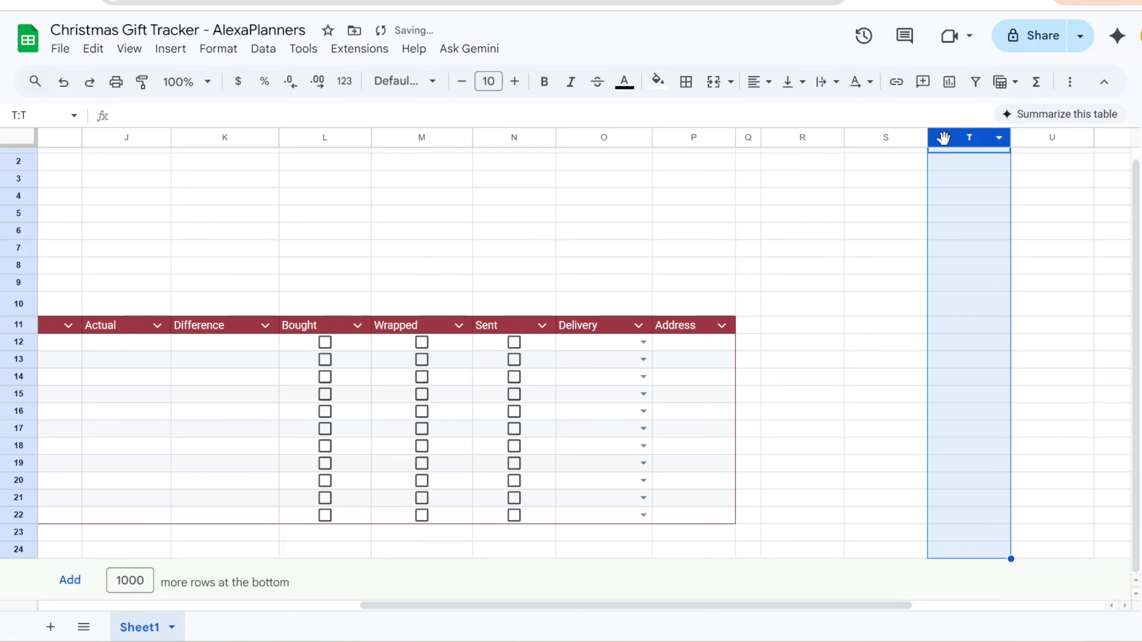
key("ctrl+shift+Right")
right_click(944, 139)
left_click(966, 268)
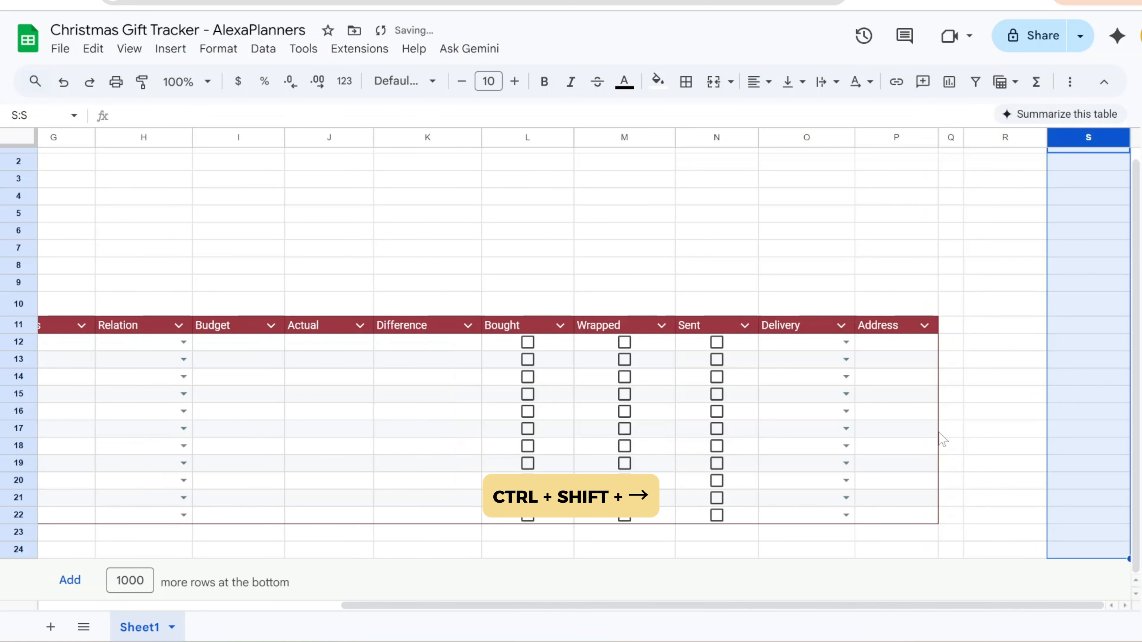
left_click_drag(838, 605, 505, 630)
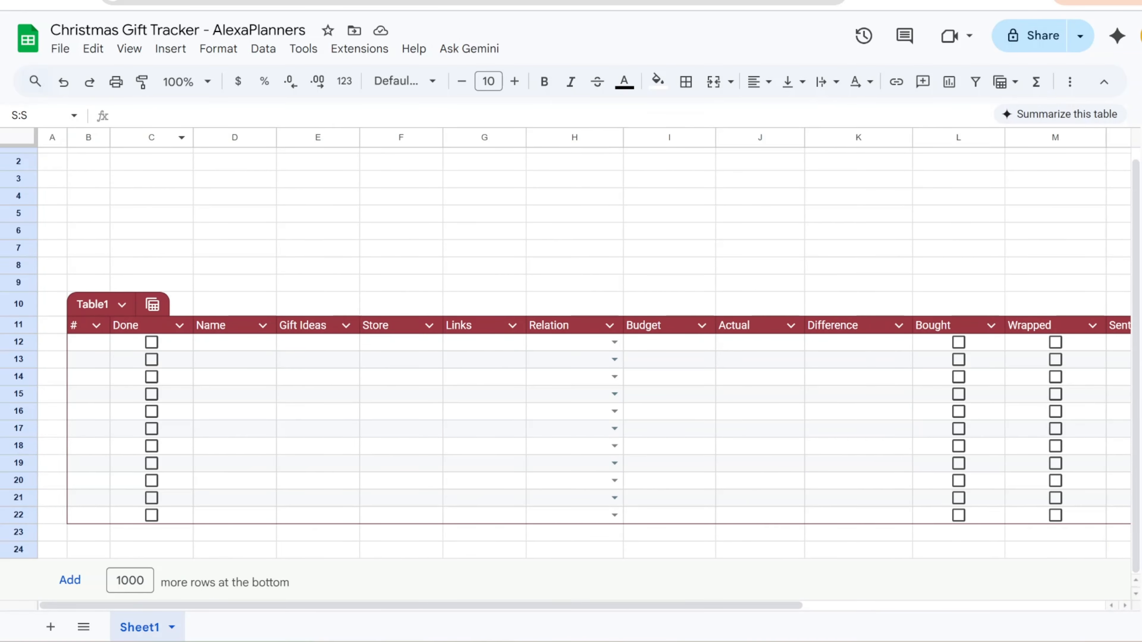
- Narrow and center-align the # column, and enter 1 in B12
mouse_move(89, 143)
left_mouse_down()
mouse_move(151, 137)
mouse_move(96, 137)
left_mouse_up()
left_click(759, 81)
left_click(786, 116)
left_click(76, 402)
type("1")
key("Return")
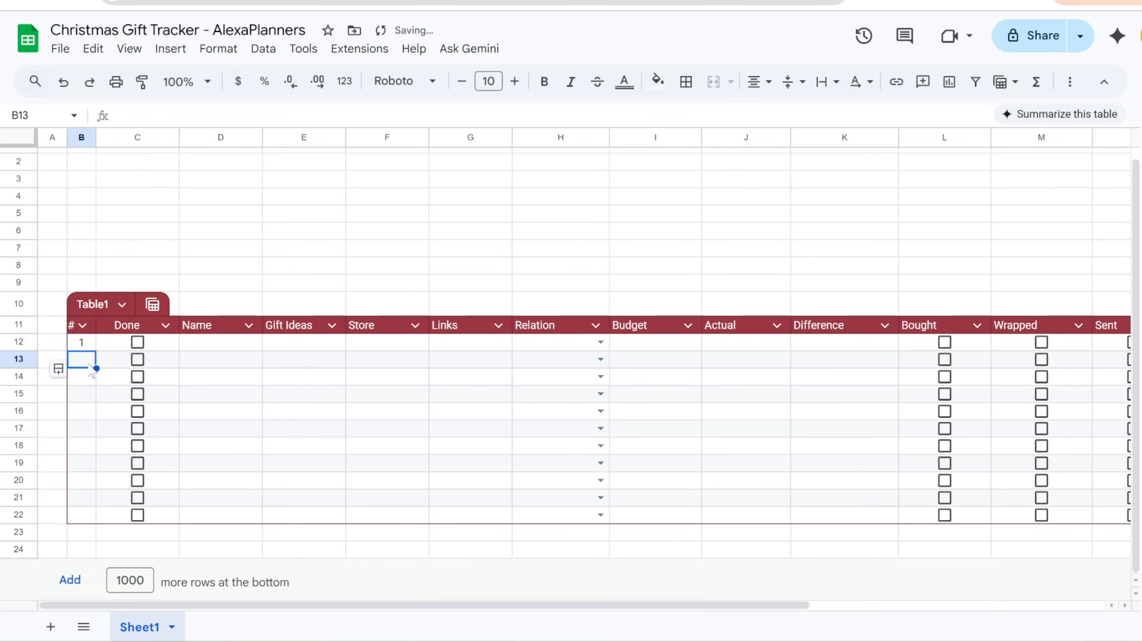
- Narrow the Done column and widen the Name, Gift Ideas and Store columns slightly
left_click_drag(166, 137, 143, 137)
left_click_drag(226, 137, 242, 137)
left_click_drag(325, 137, 347, 137)
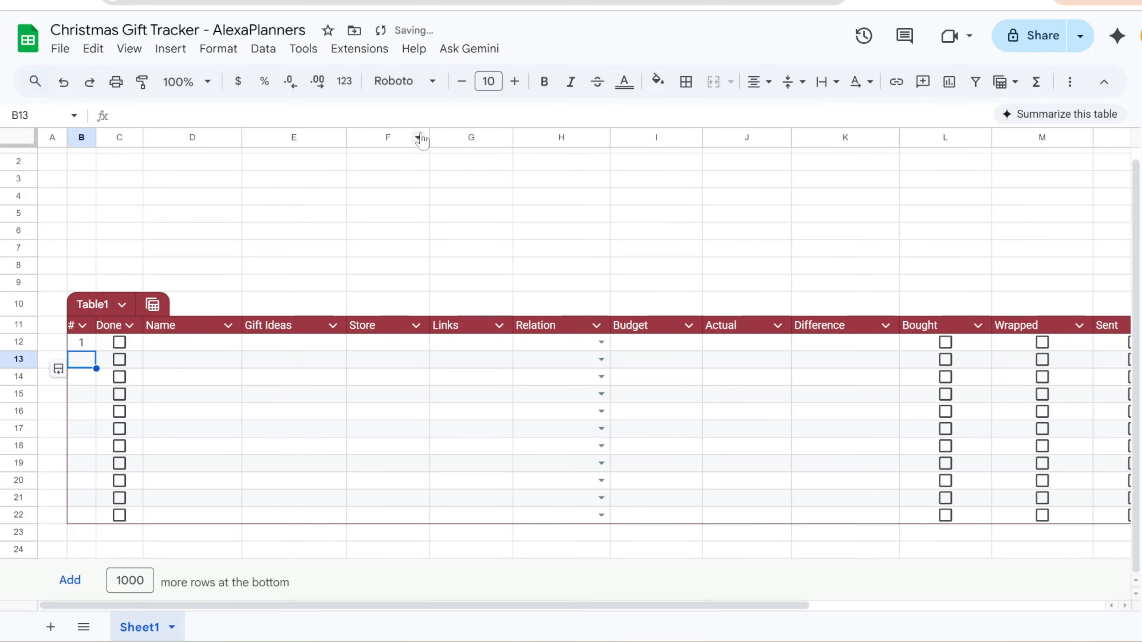
left_click_drag(429, 137, 444, 137)
- Choose Family as the relation in H12 and narrow the Relation, Budget and Actual columns
left_click_drag(623, 137, 597, 138)
left_click(602, 343)
left_click(551, 362)
left_click_drag(689, 137, 656, 137)
left_click_drag(744, 140, 705, 139)
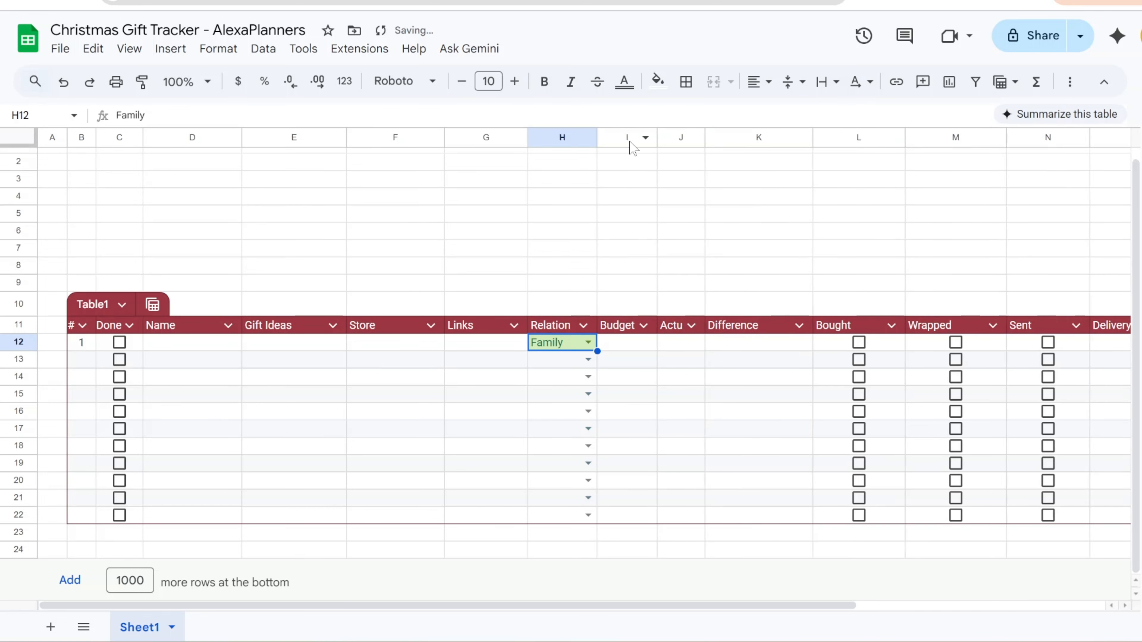
- Center-align the Budget column and enter 300 in I12
left_click(629, 139)
left_click(758, 81)
left_click(781, 112)
left_click(625, 344)
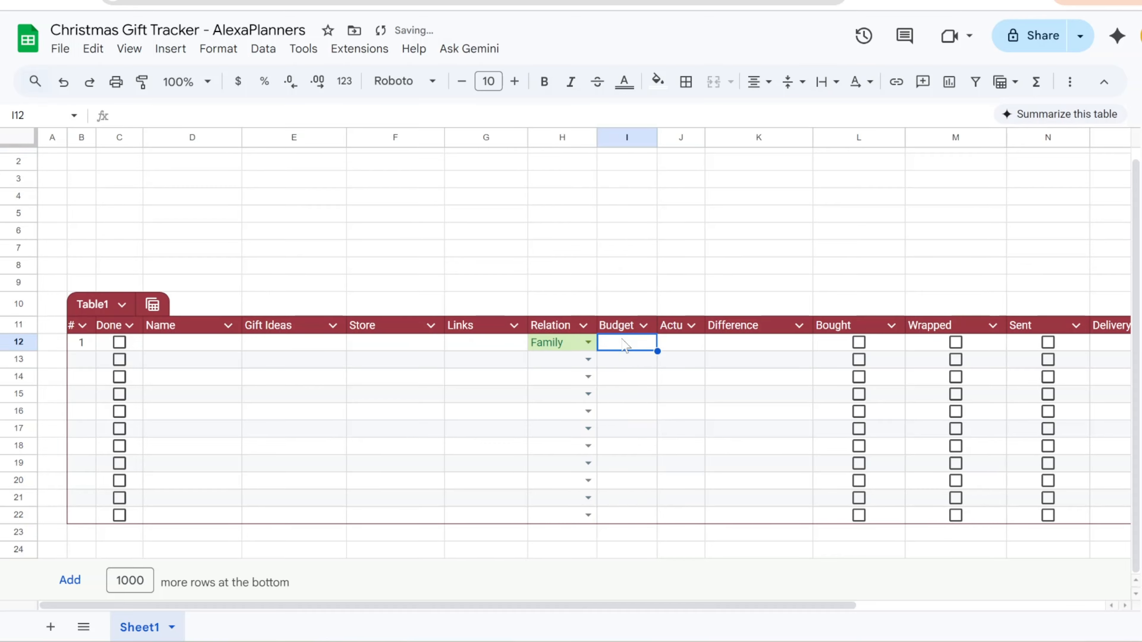
type("300")
key("Return")
- Enter 300 as the actual cost in J12 and center-align the Actual column
left_click(674, 343)
type("300")
key("Return")
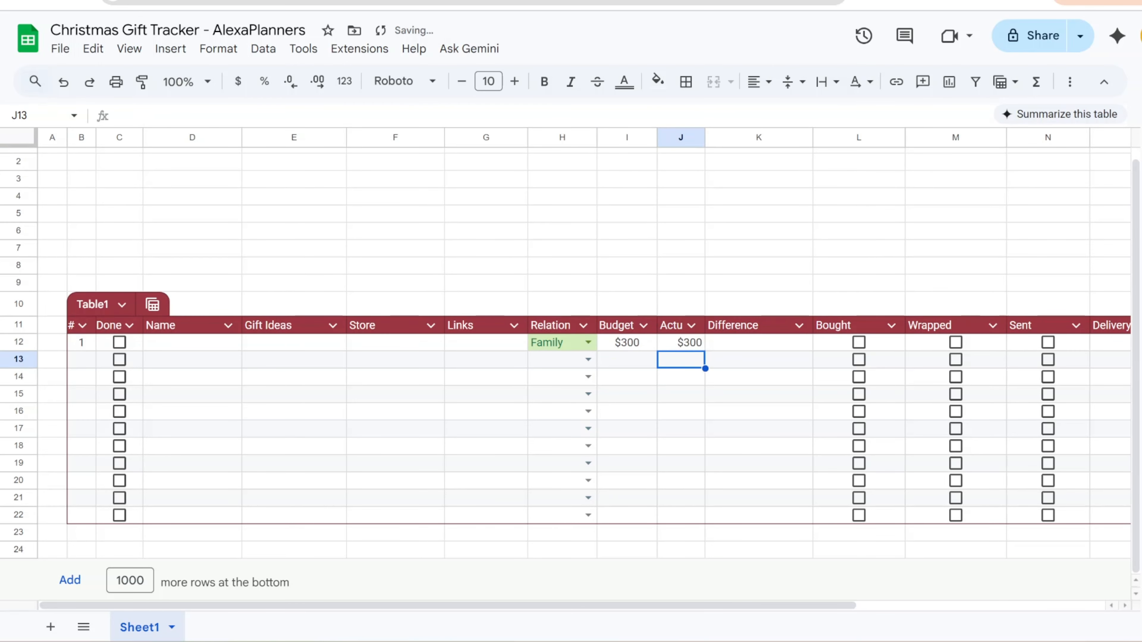
left_click(681, 137)
left_click(760, 81)
left_click(785, 113)
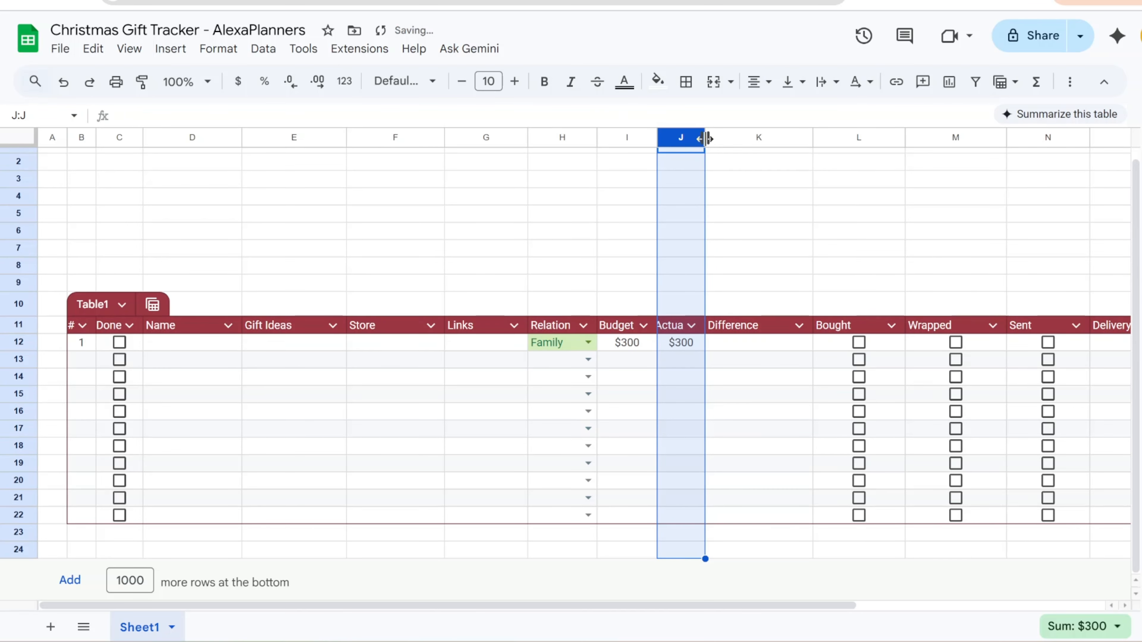
- Narrow the Difference column, enter =I12-J12 in K12 and autofill the formula down to K22
left_click_drag(707, 139, 790, 138)
left_click(748, 137)
left_click(771, 347)
type("=I12-J12")
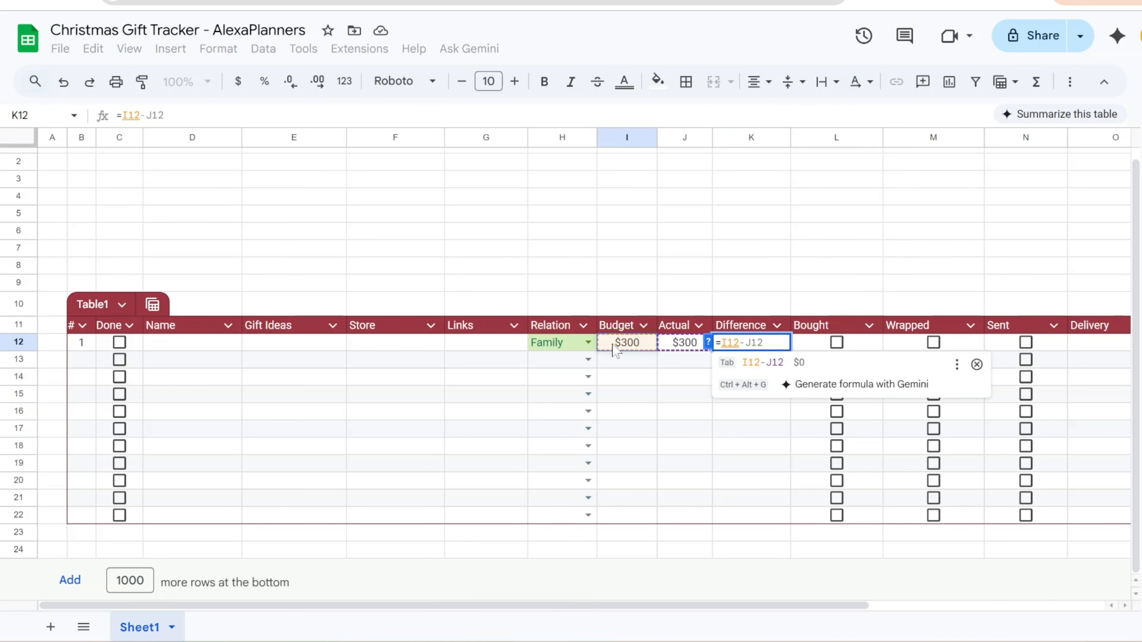
key("Return")
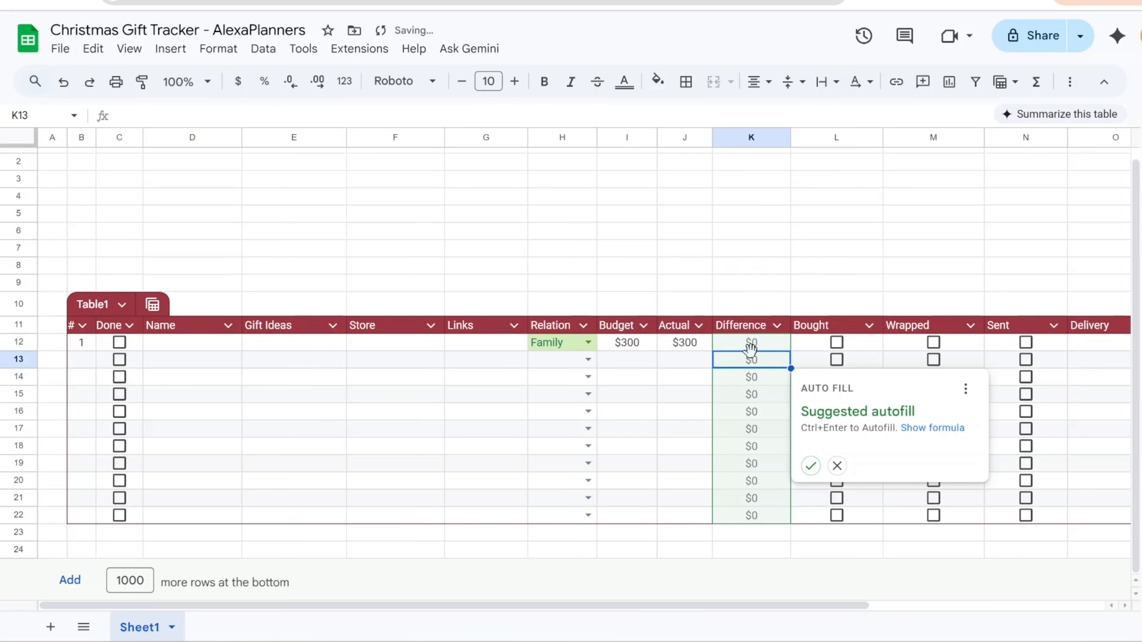
left_click(811, 466)
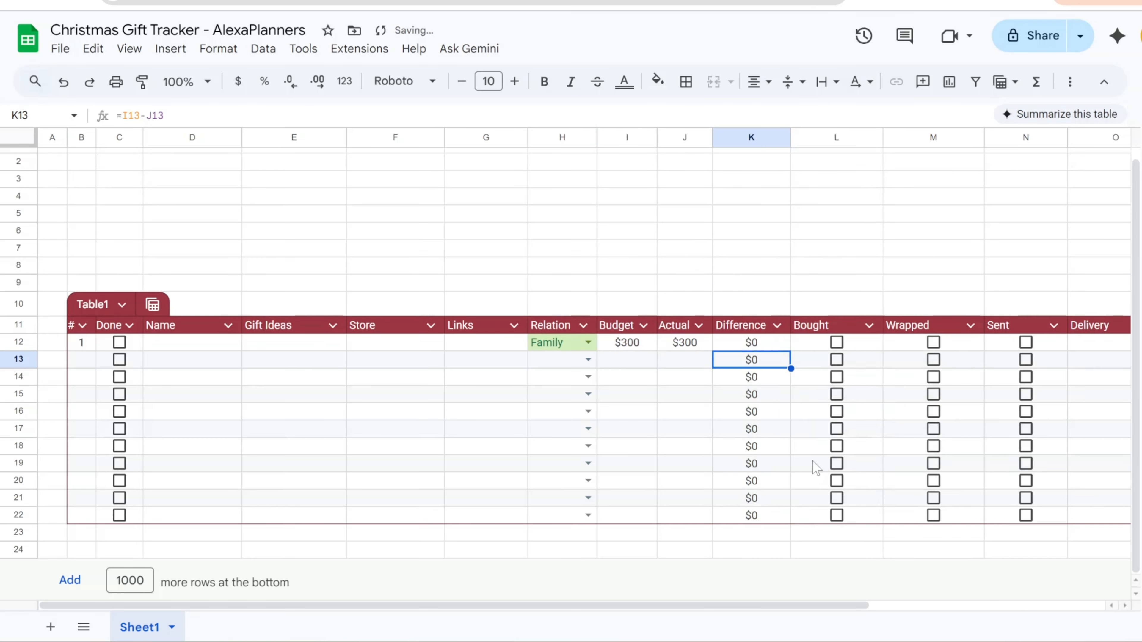
- Change the budget in I12 to 400 to test the difference formula
left_click(636, 348)
type("400")
key("Return")
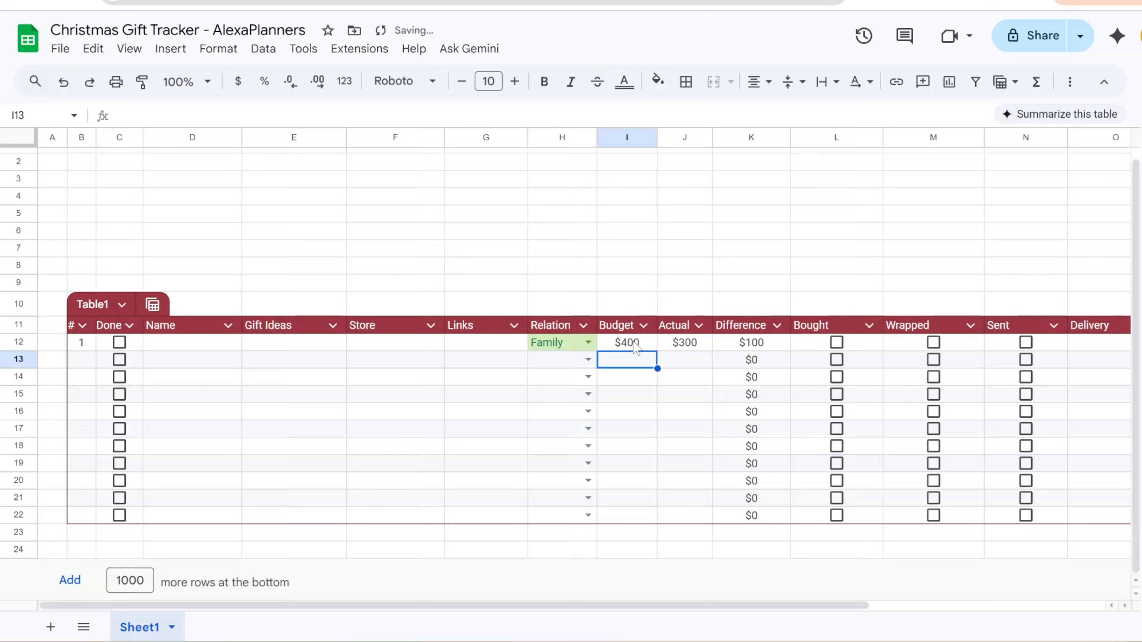
- Narrow the Bought, Wrapped, Sent and Delivery columns and choose In person as the delivery in O12
left_click_drag(883, 138, 848, 139)
left_click_drag(952, 138, 917, 139)
left_click_drag(1000, 138, 964, 139)
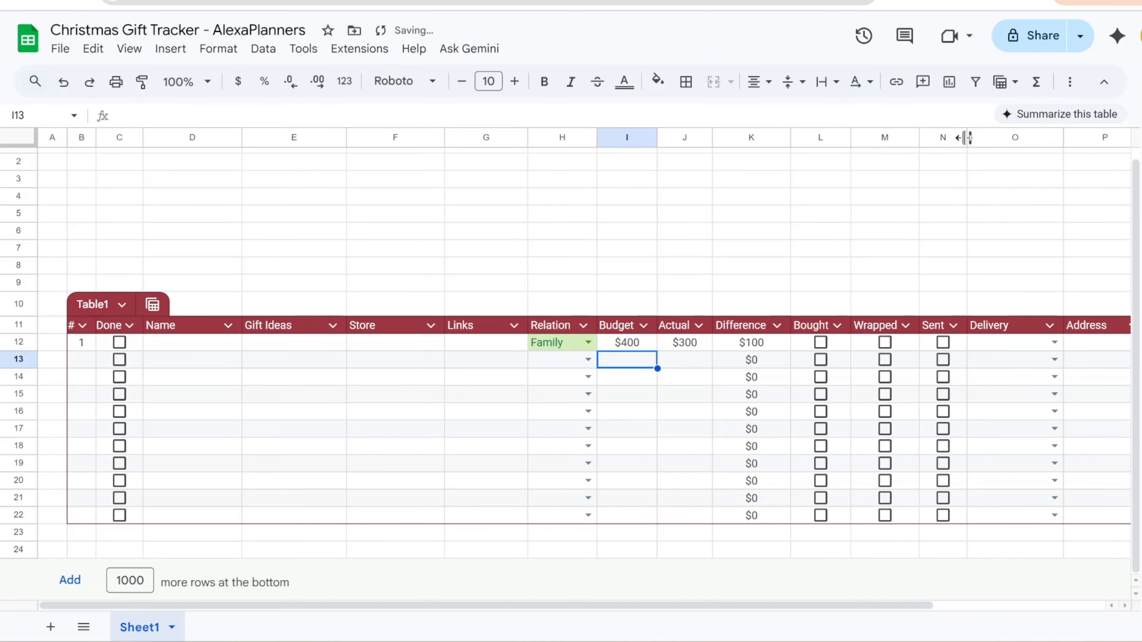
left_click(1053, 343)
left_click(1038, 369)
left_click_drag(1061, 138, 1026, 137)
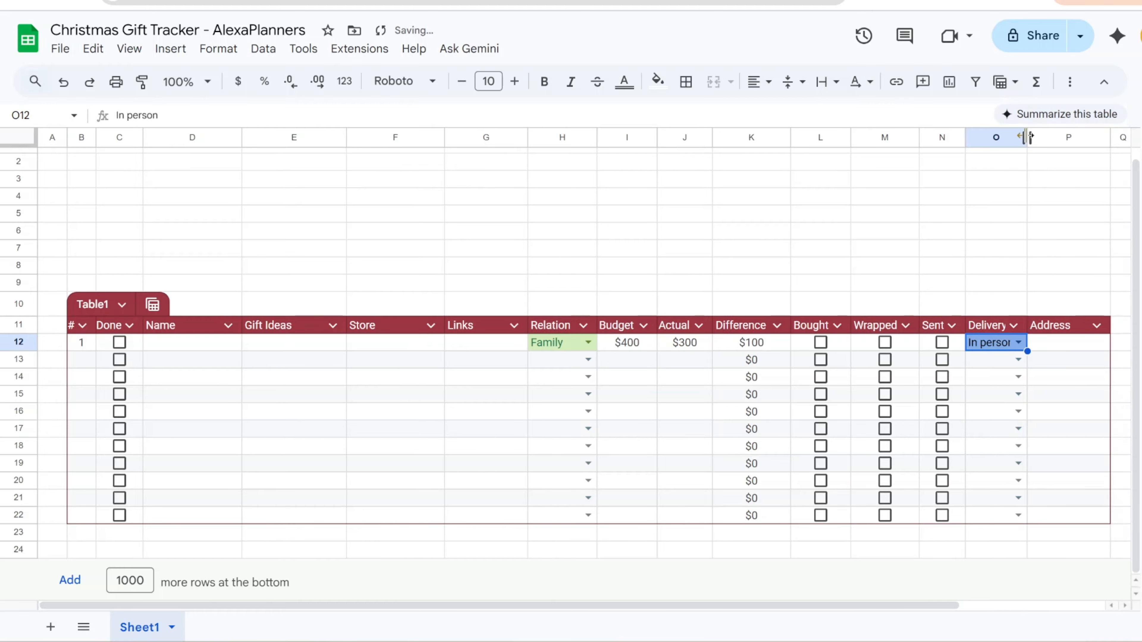
- Fill rows 12 to 18 with sample gift entries, starting with the recipient's name and Cozy blanket in row 12
left_click(174, 349)
type("Emma")
key("Tab")
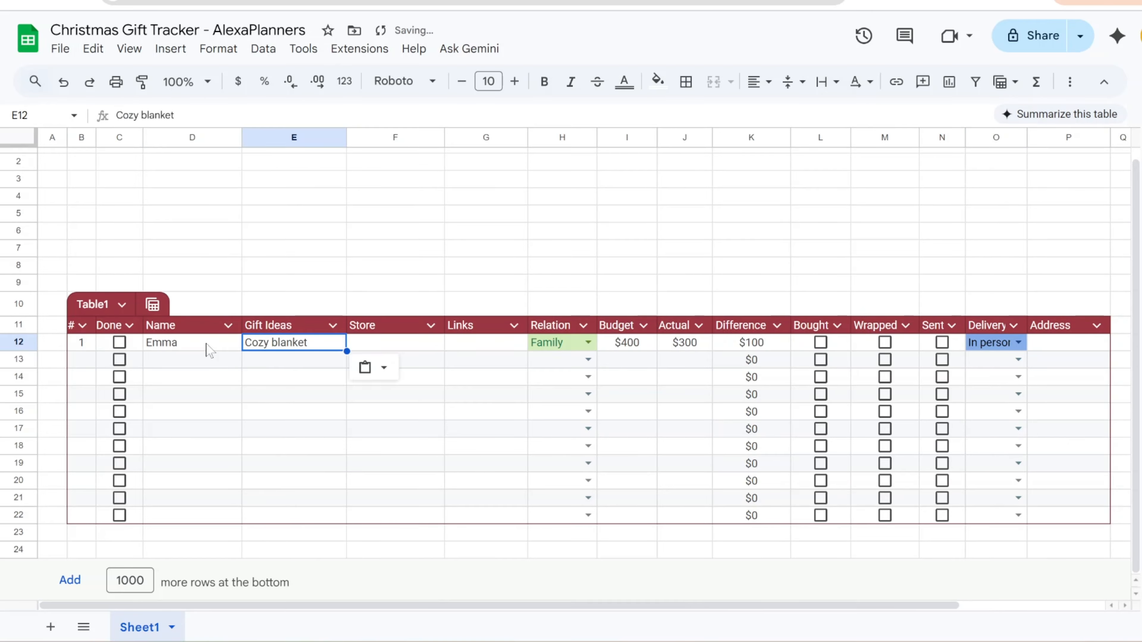
key("Tab")
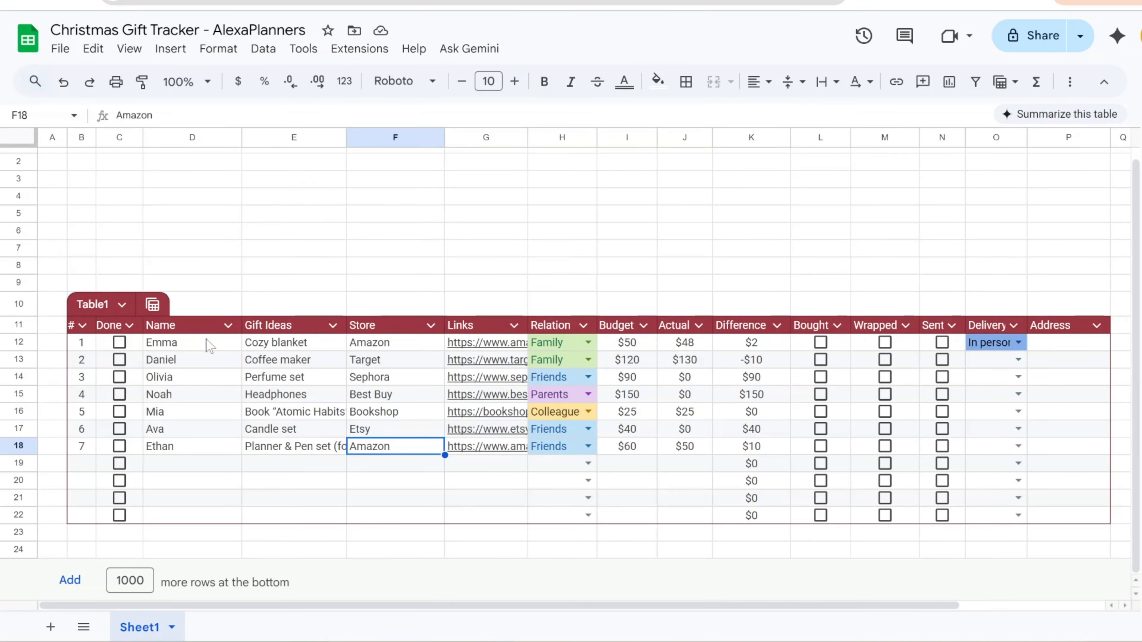
- Wrap the text in the Name, Gift Ideas and Store cells D12:F22
left_click_drag(209, 345, 407, 517)
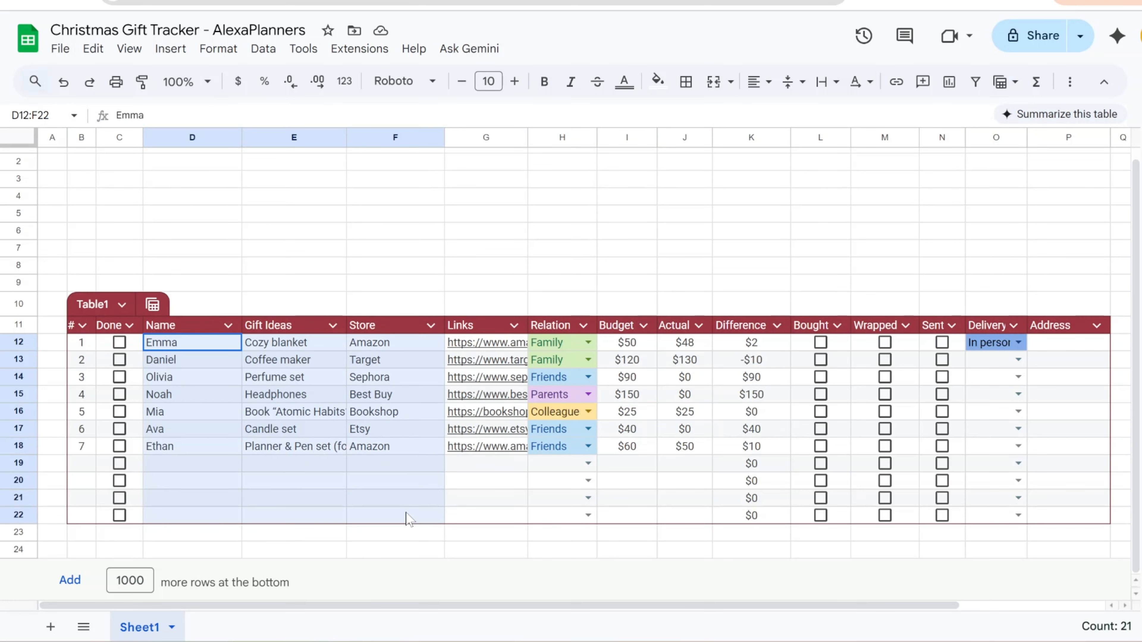
left_click(837, 83)
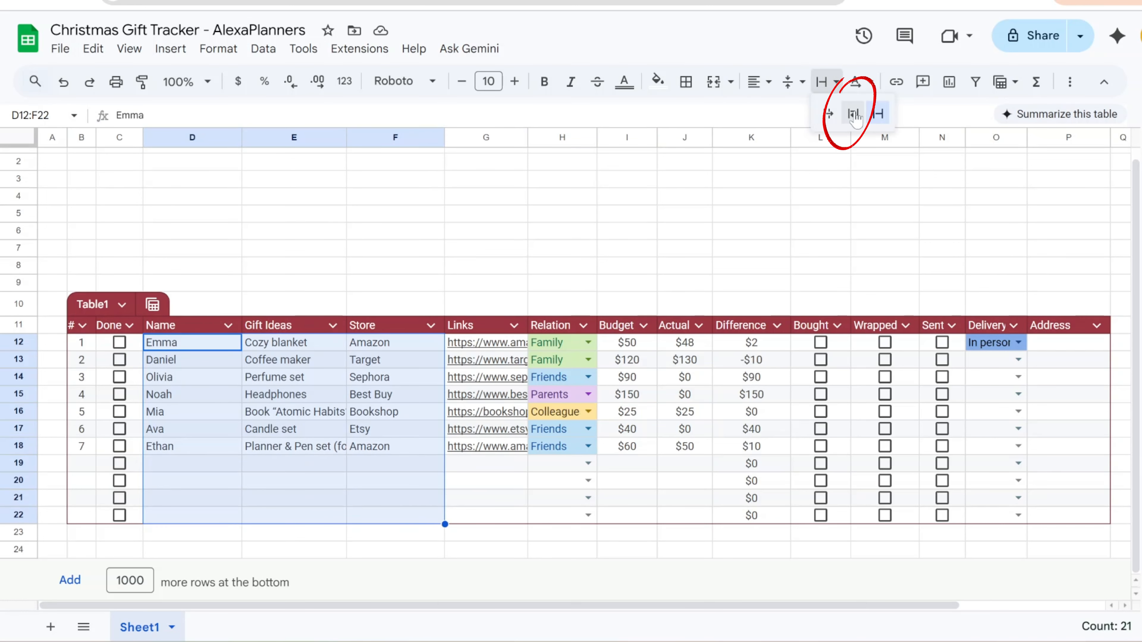
left_click(853, 114)
left_click(299, 445)
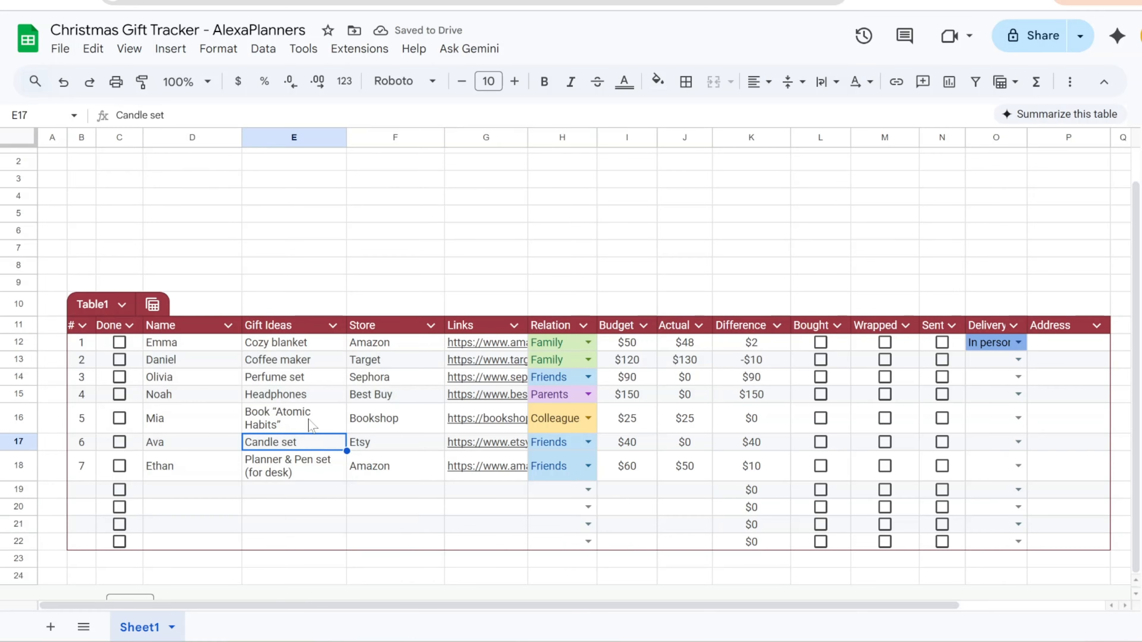
left_click(310, 424)
left_click(310, 466)
- Apply text wrapping to the Address cells P12:P22
left_click_drag(1093, 343, 1065, 538)
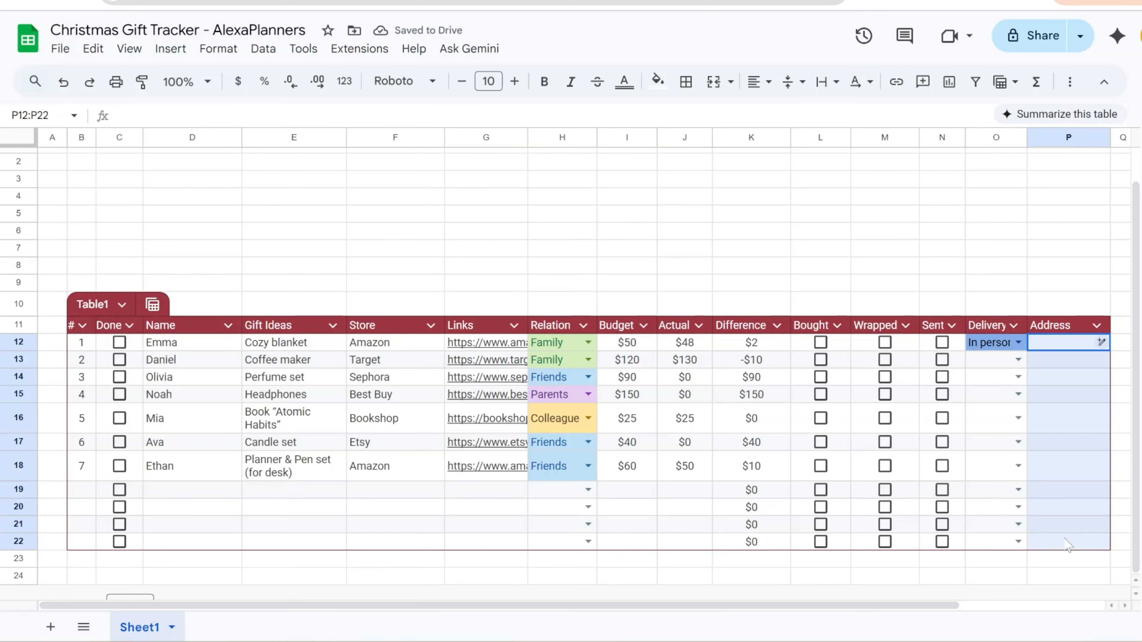
left_click(799, 85)
left_click(854, 113)
left_click(261, 410)
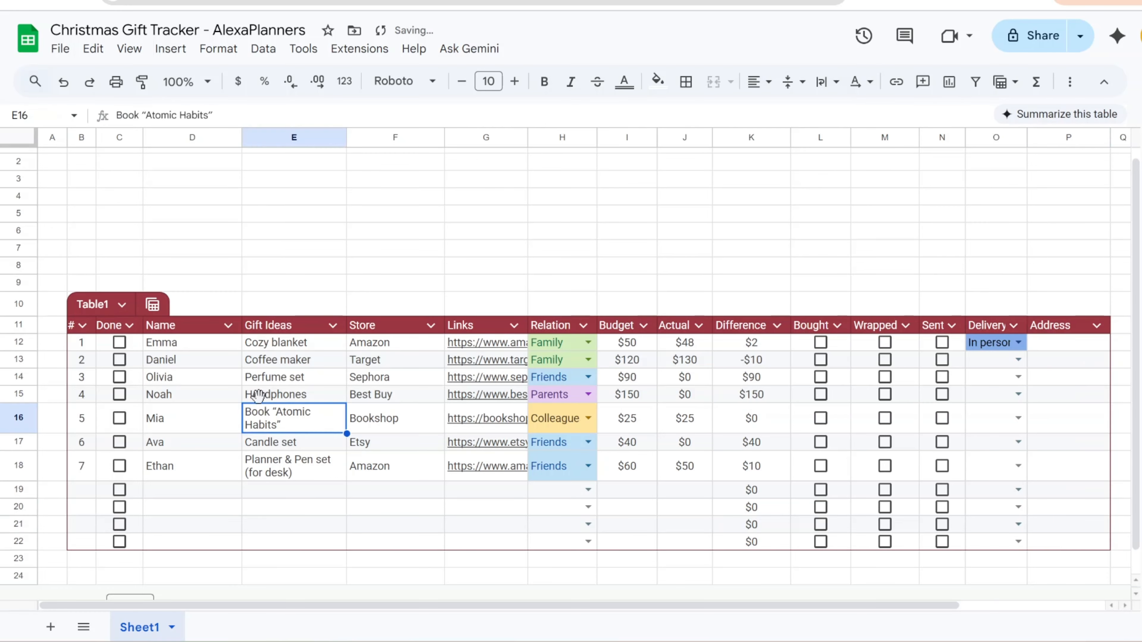
- Turn off the alternating colors in the gift table
left_click(123, 306)
mouse_move(207, 427)
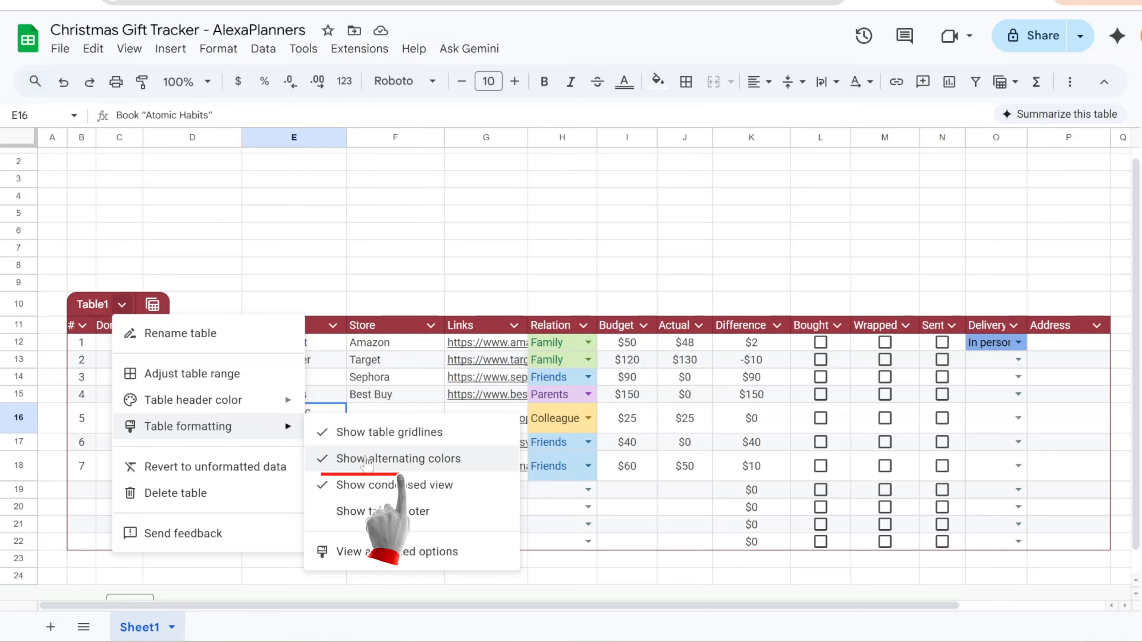
left_click(403, 466)
left_click(236, 449)
- Start a conditional format rule on the Difference cells K12:K22 for values greater than or equal to 0
left_click_drag(751, 342, 777, 547)
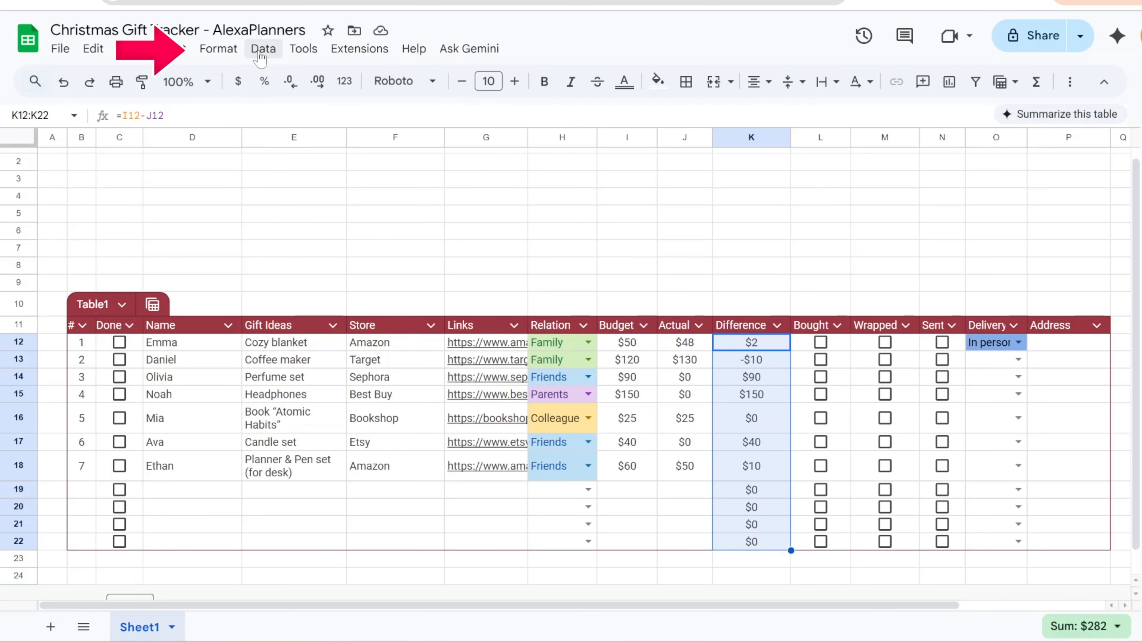
left_click(218, 48)
left_click(313, 394)
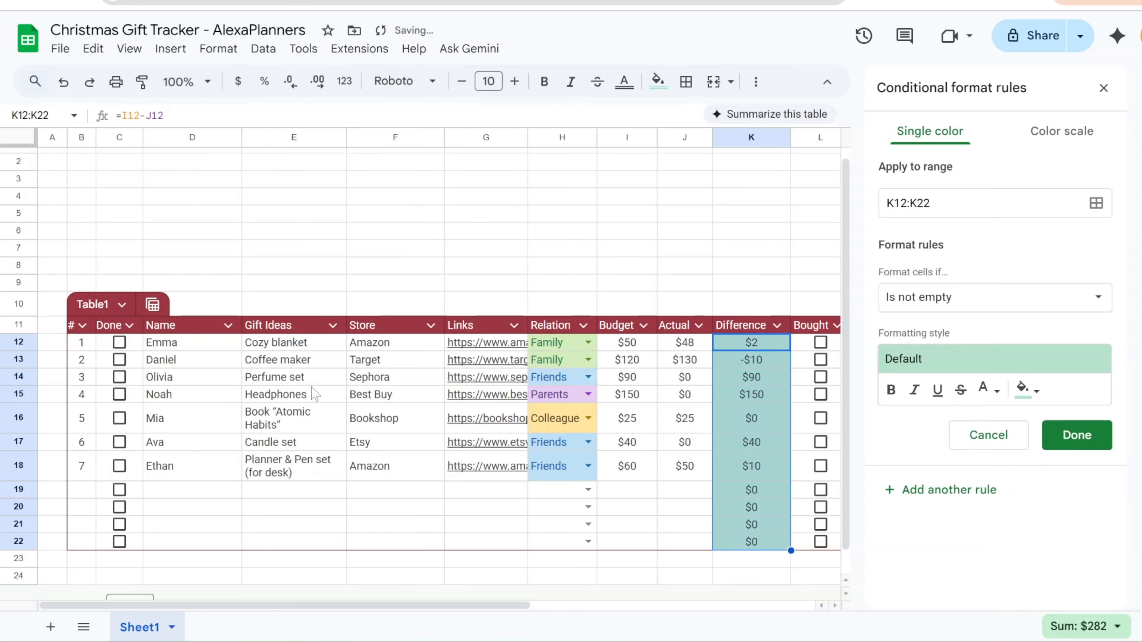
left_click(1088, 308)
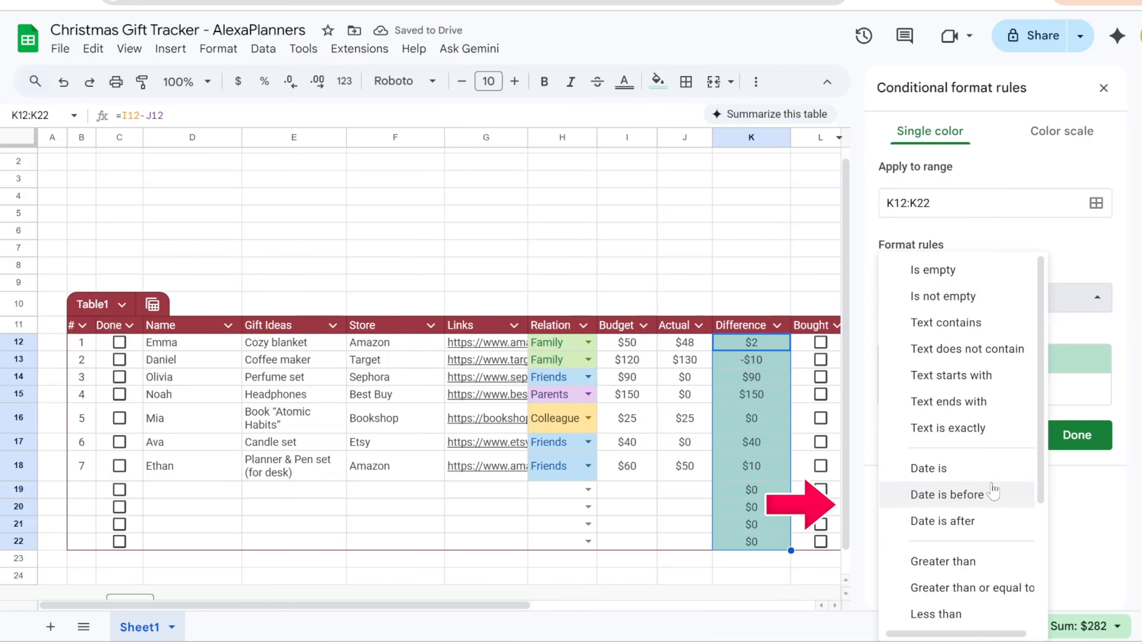
scroll(967, 504, "down", 2)
left_click(986, 506)
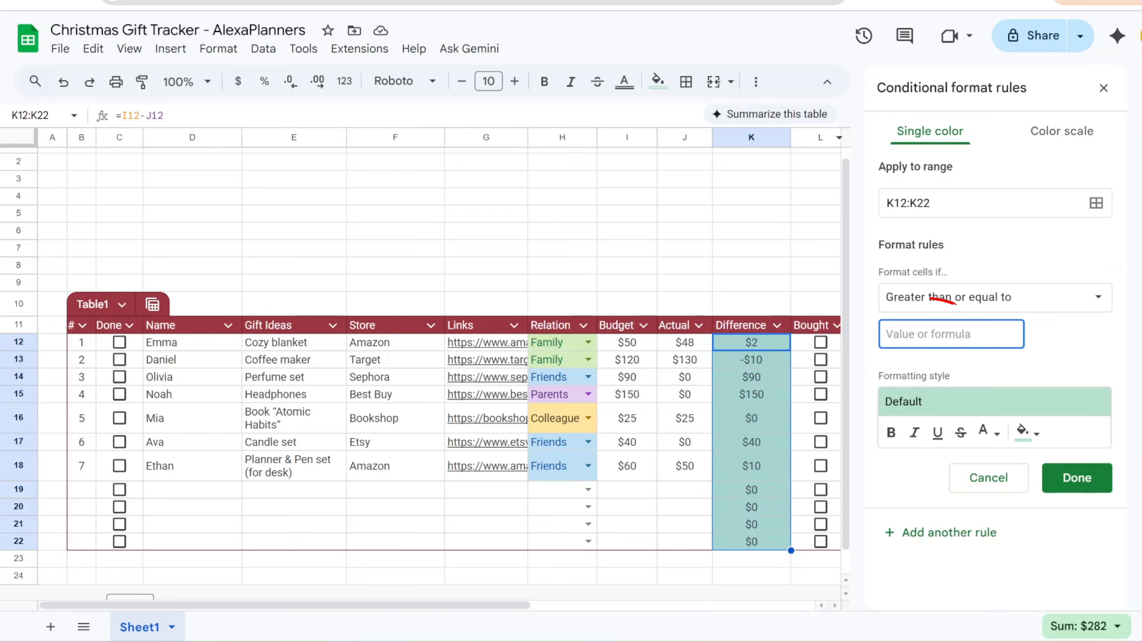
- Format the matching Difference values with no fill and green text, and save the rule
left_click(1028, 433)
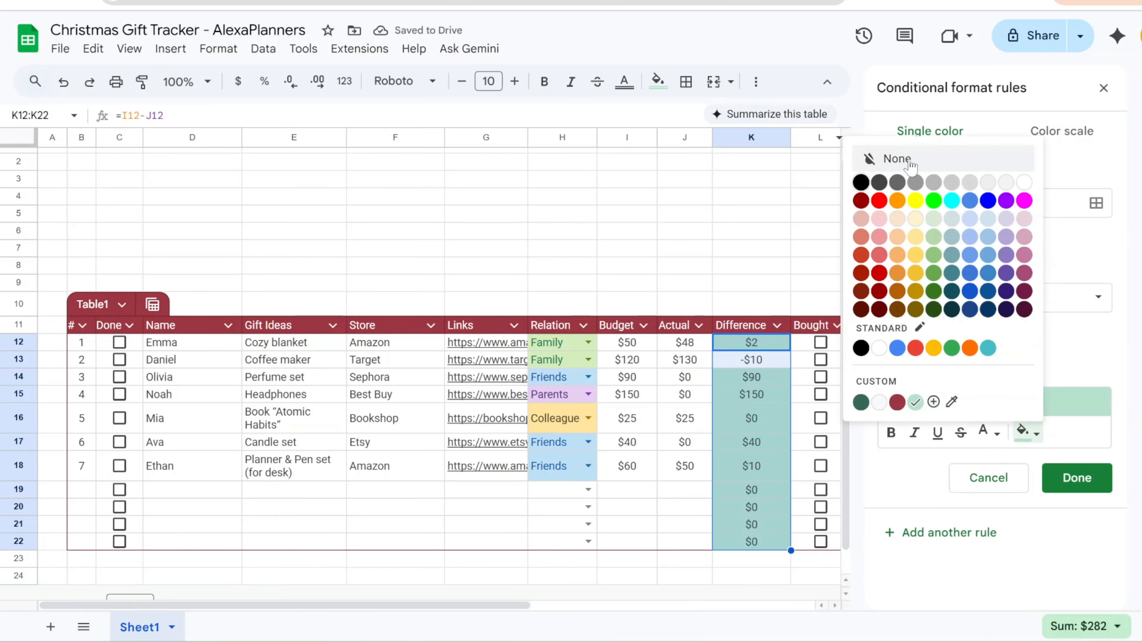
left_click(897, 158)
left_click(997, 434)
left_click(1064, 292)
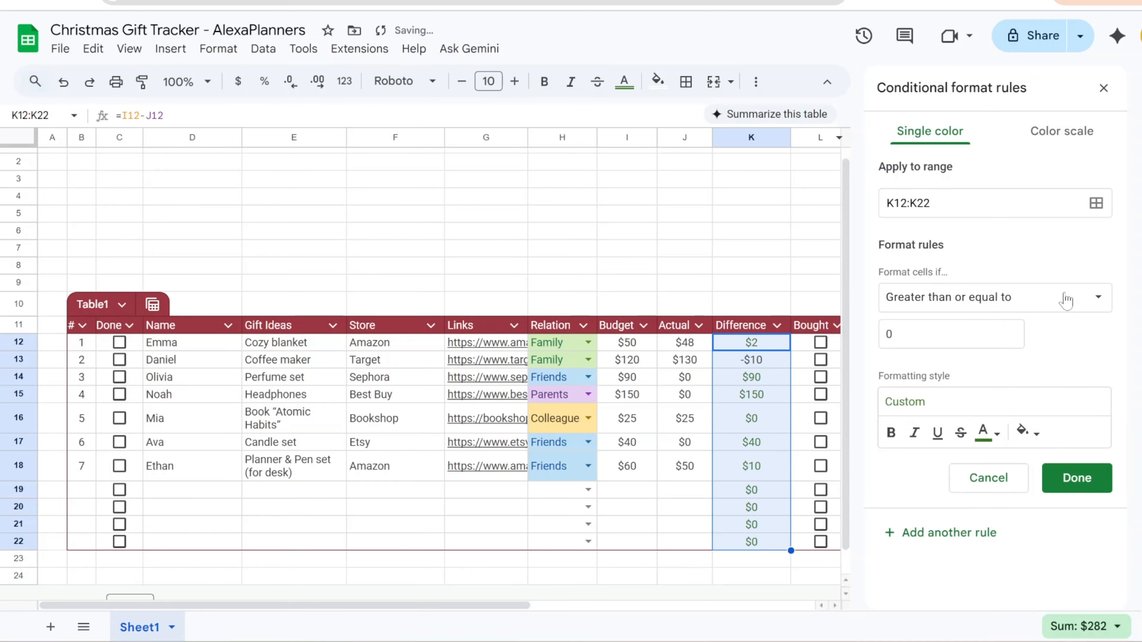
left_click(1076, 477)
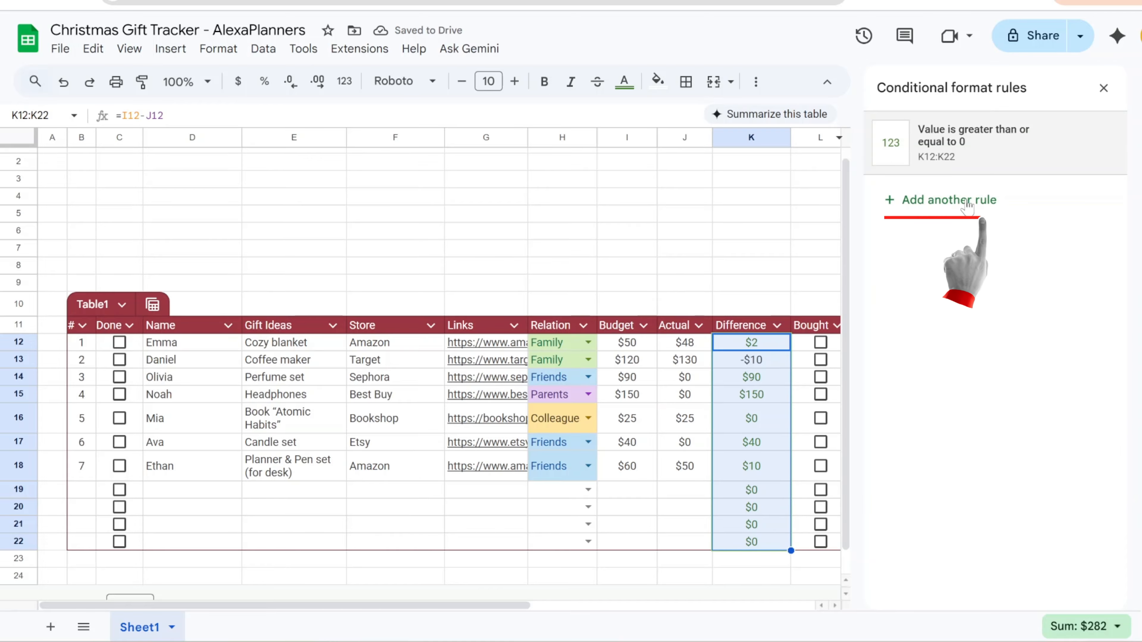
- Add a second conditional format rule on K12:K22 for values less than or equal to 0
left_click(944, 196)
left_click(956, 297)
scroll(982, 494, "down", 3)
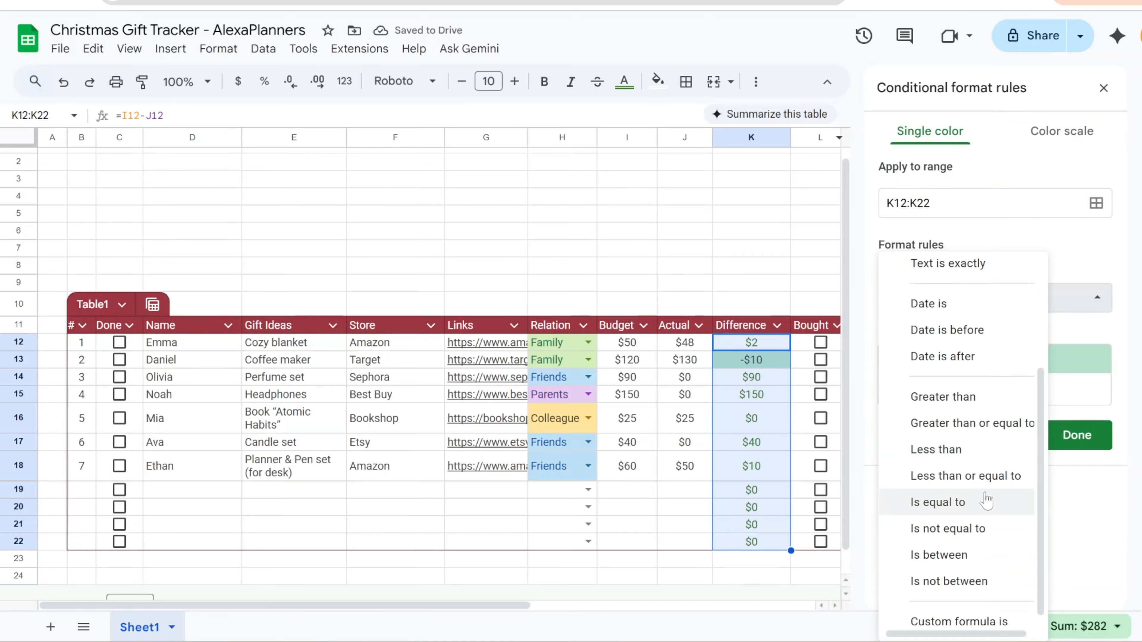
left_click(966, 476)
left_click(948, 333)
type("0")
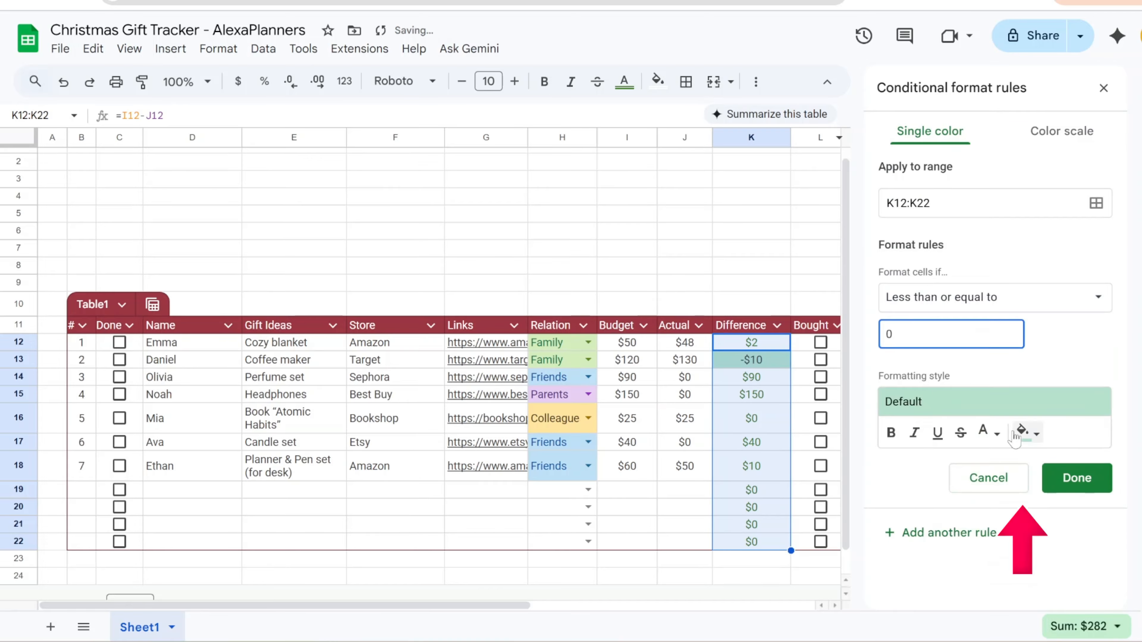
- Style the less-than-or-equal rule with no fill and dark red text, save it and close the conditional formatting rules
left_click(1023, 432)
left_click(919, 160)
left_click(996, 433)
left_click(1009, 293)
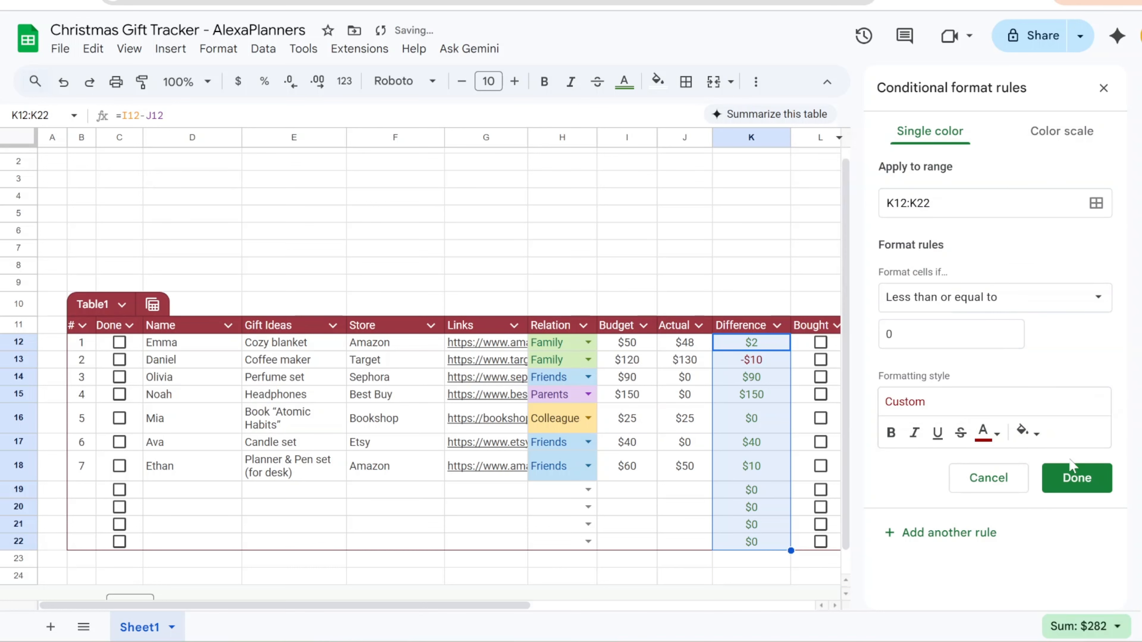
left_click(1074, 477)
left_click(1104, 88)
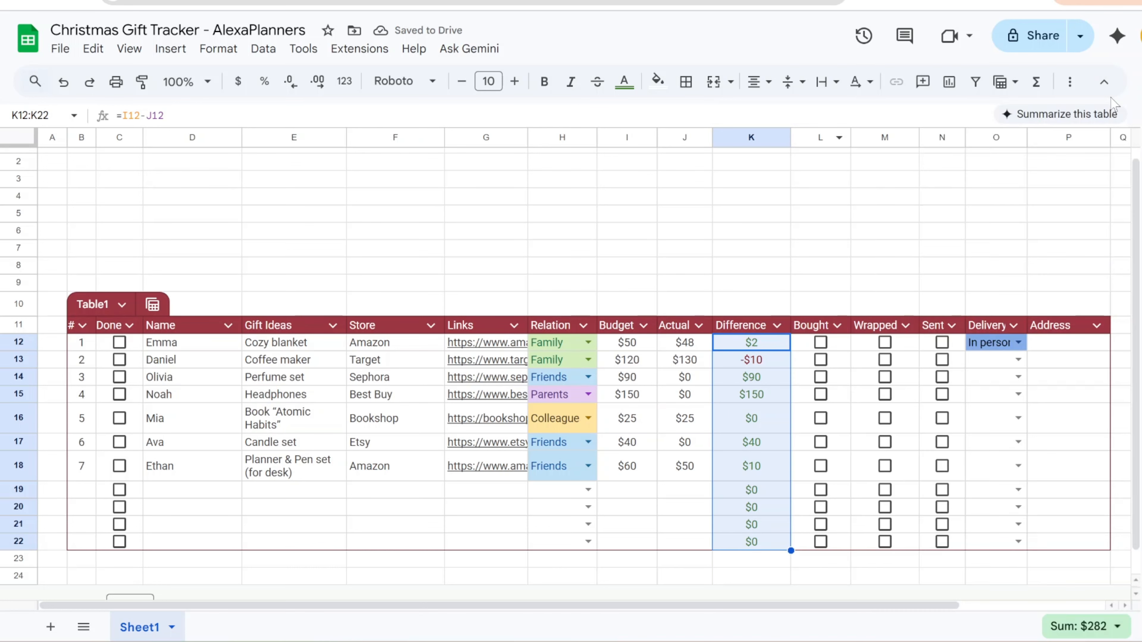
- Create a conditional format rule on B12:P22 with the custom formula =$C12=true
left_click(694, 489)
left_click_drag(83, 344, 1068, 542)
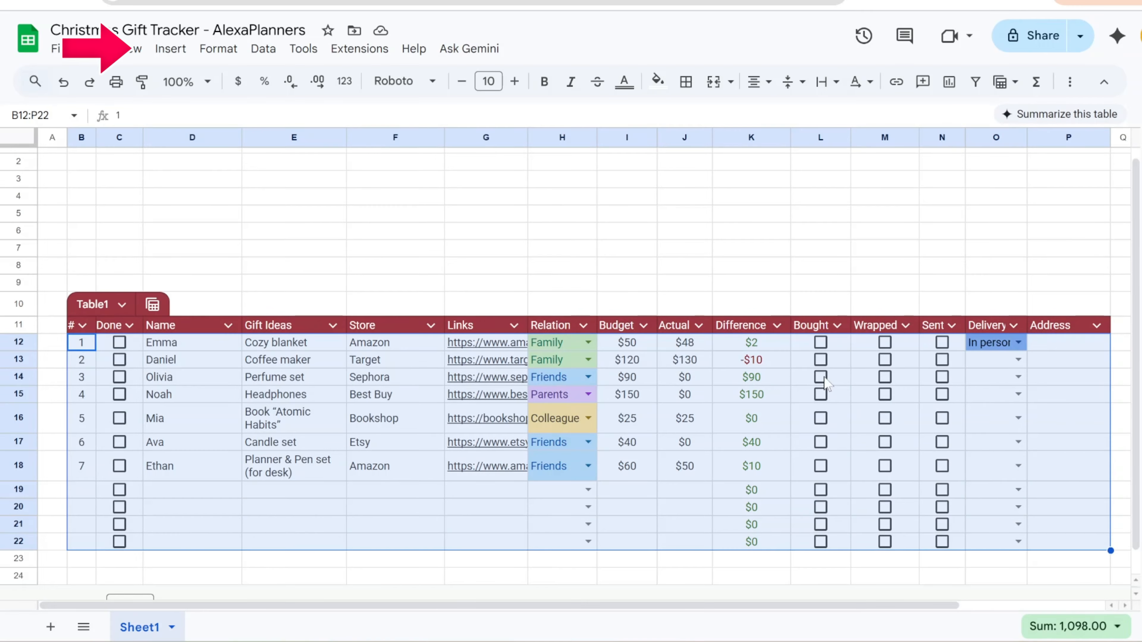
left_click(218, 49)
left_click(310, 384)
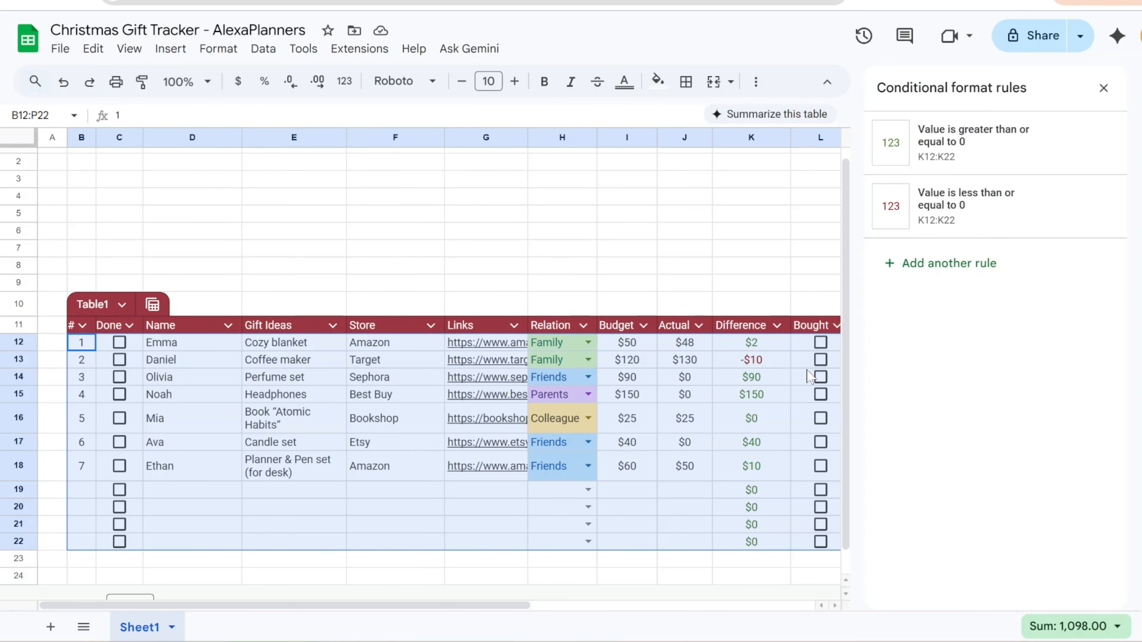
left_click(948, 263)
left_click(1049, 301)
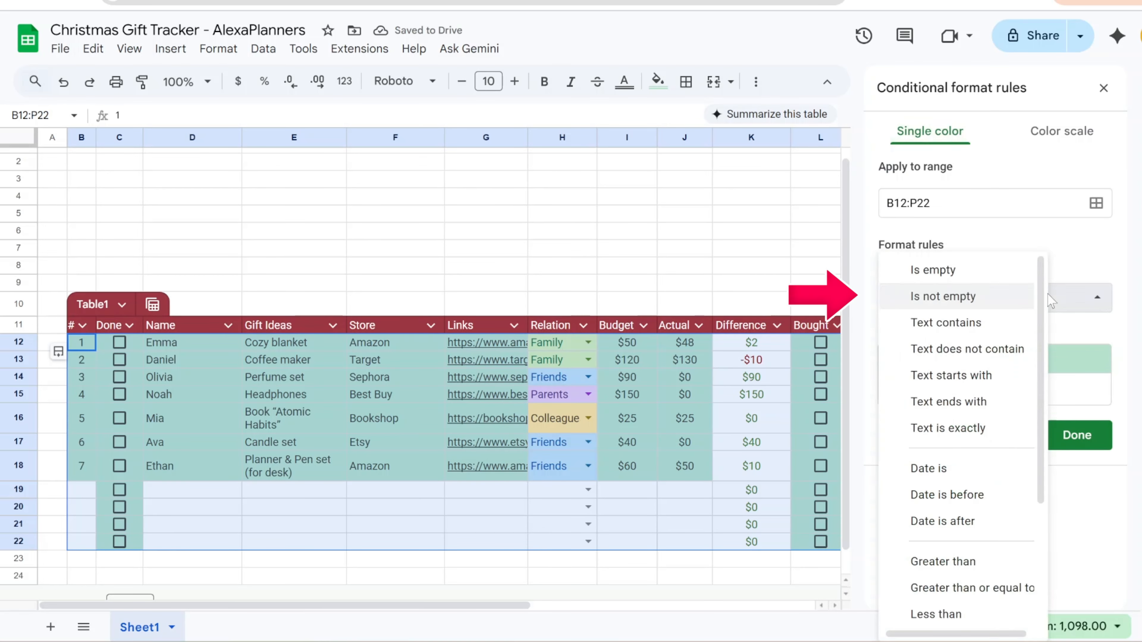
scroll(967, 449, "down", 5)
left_click(910, 610)
left_click(951, 333)
type("=")
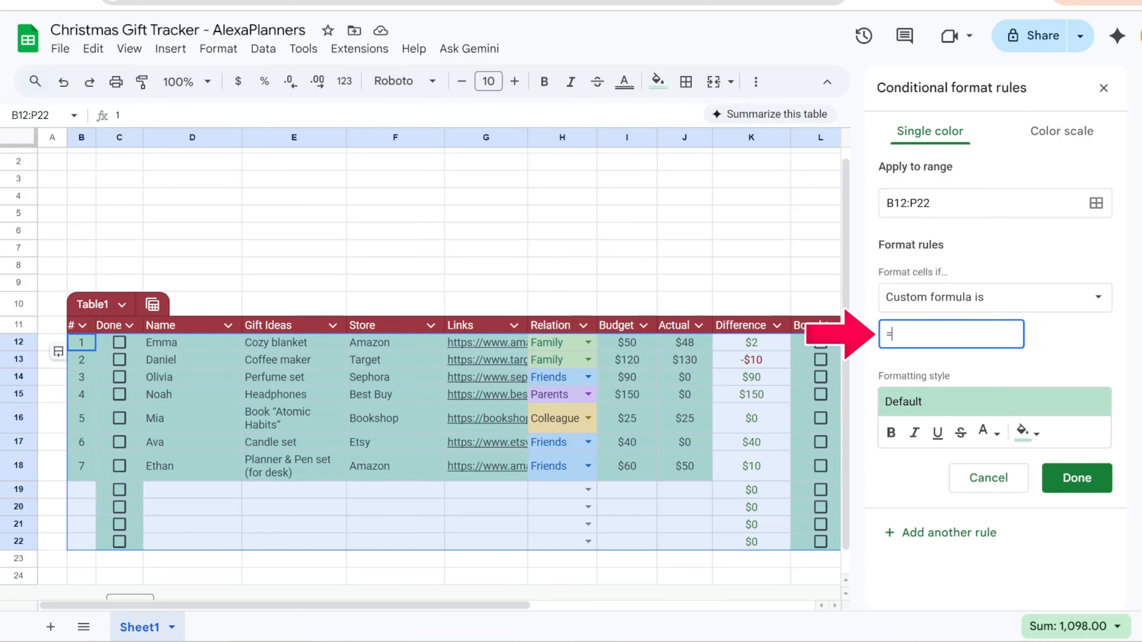
type("$C12")
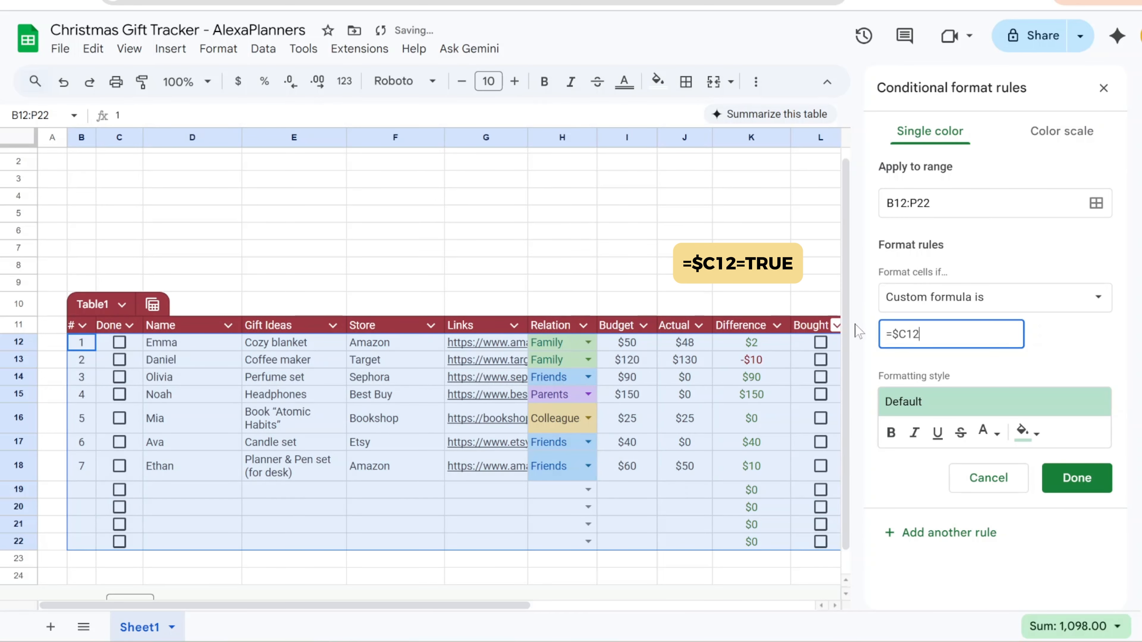
type("=true")
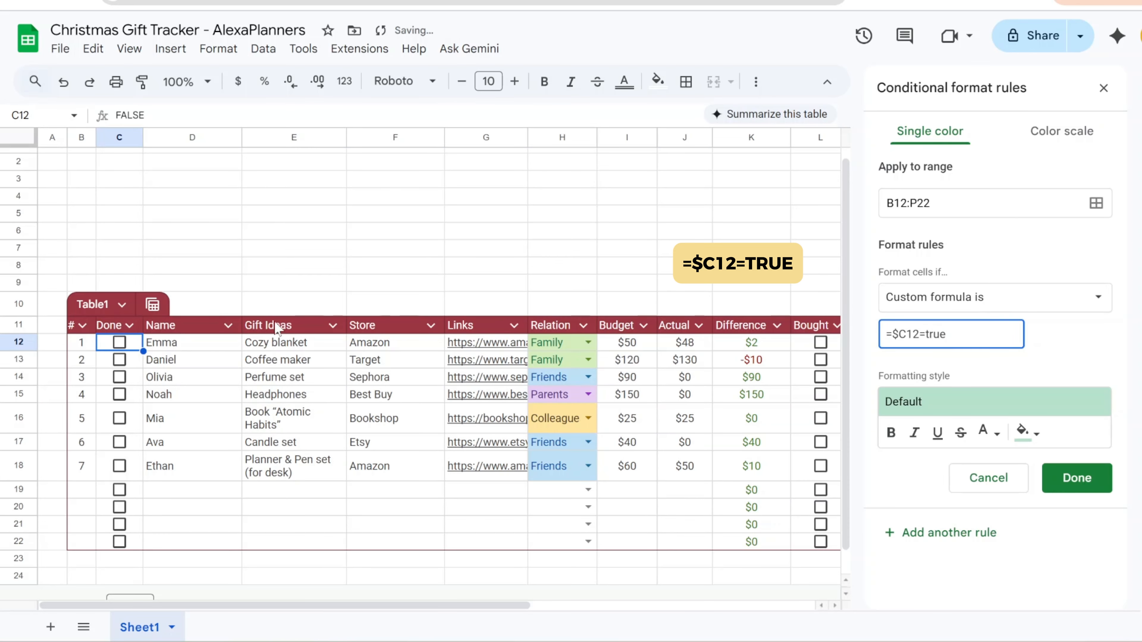
- Mark row 12 as done, style the custom formula rule with a light green fill and strikethrough, and save it
left_click(119, 343)
left_click(1033, 433)
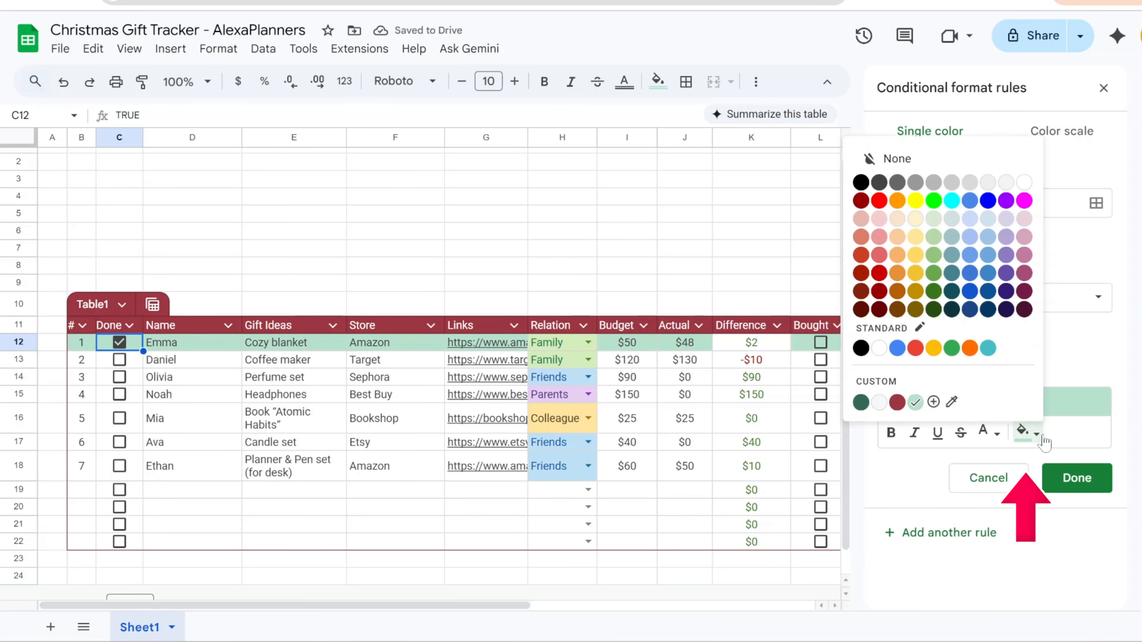
left_click(933, 219)
left_click(960, 433)
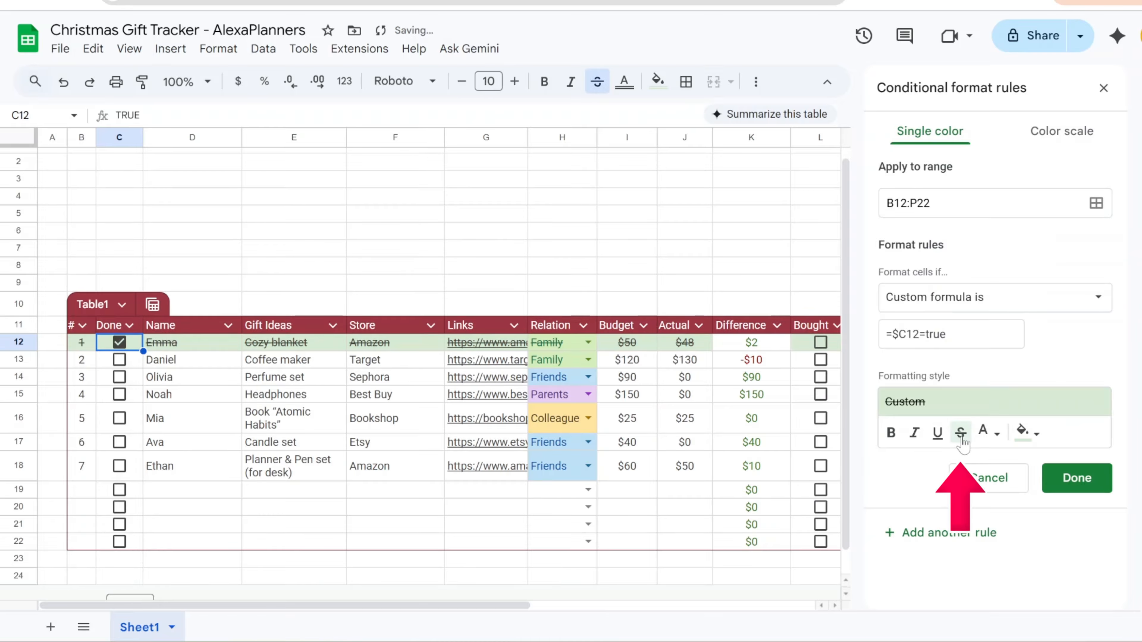
left_click(1077, 478)
left_click(1103, 88)
- Test the strikethrough rule by ticking and unticking the Done checkboxes in rows 12 to 14
left_click(119, 359)
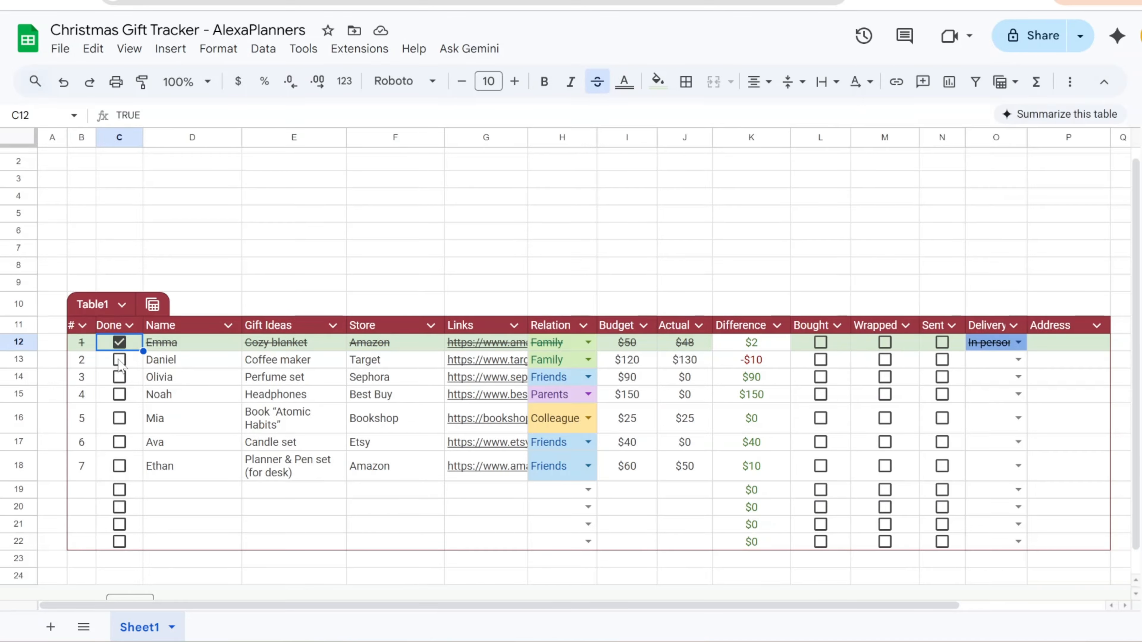
left_click(119, 377)
left_click(120, 377)
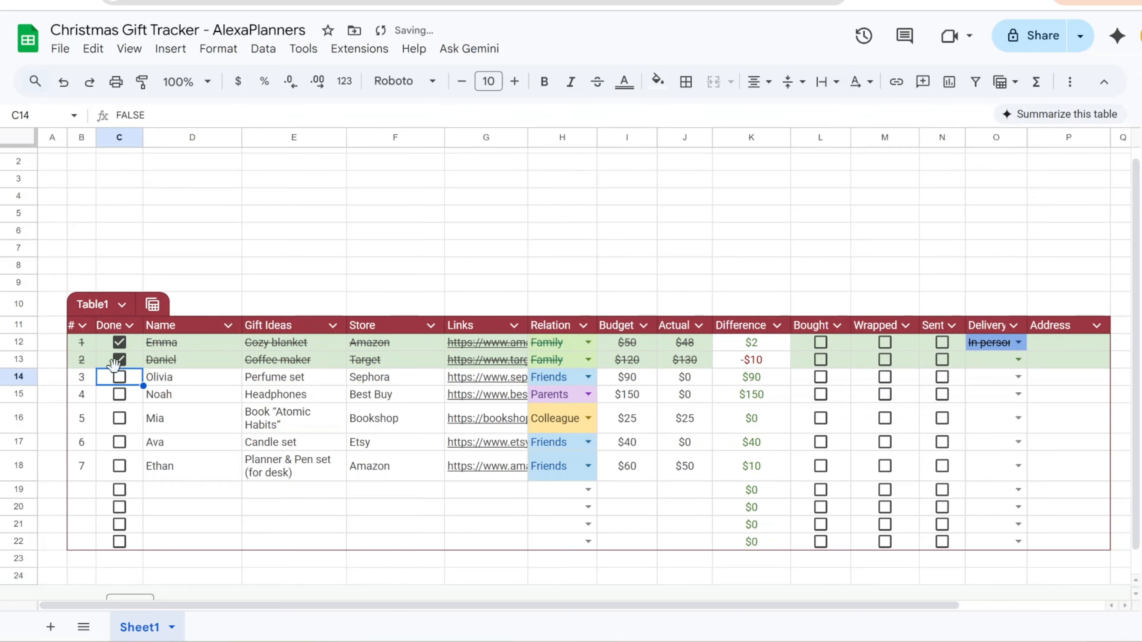
left_click(119, 359)
left_click(119, 344)
left_click(119, 344)
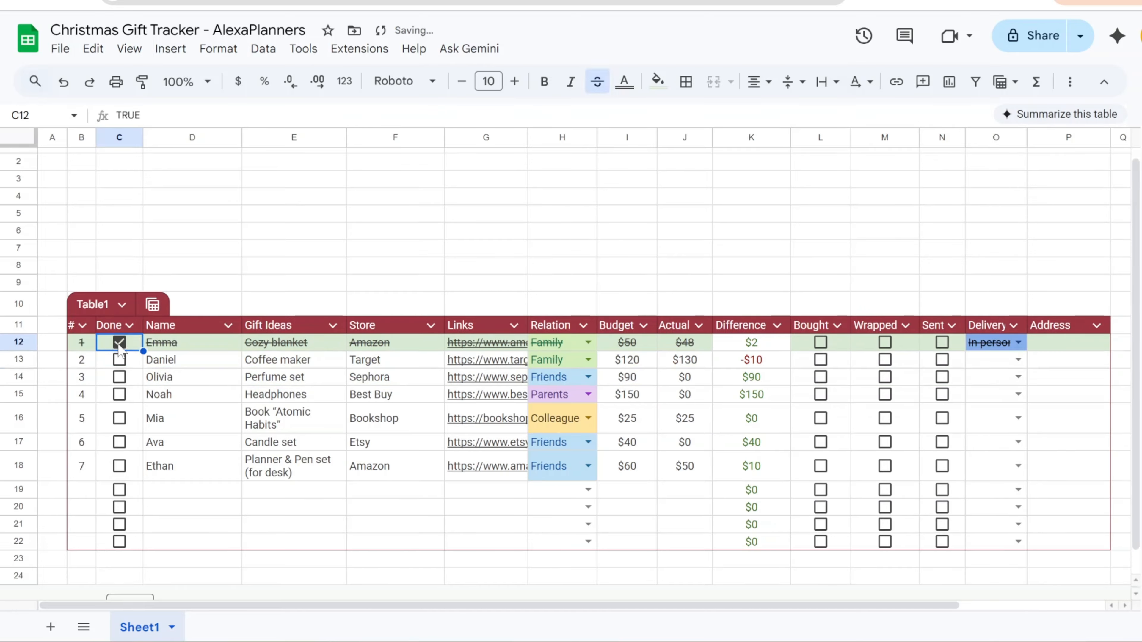
- Fill the Difference cells K12:K22 with light gray
left_click_drag(774, 344, 764, 540)
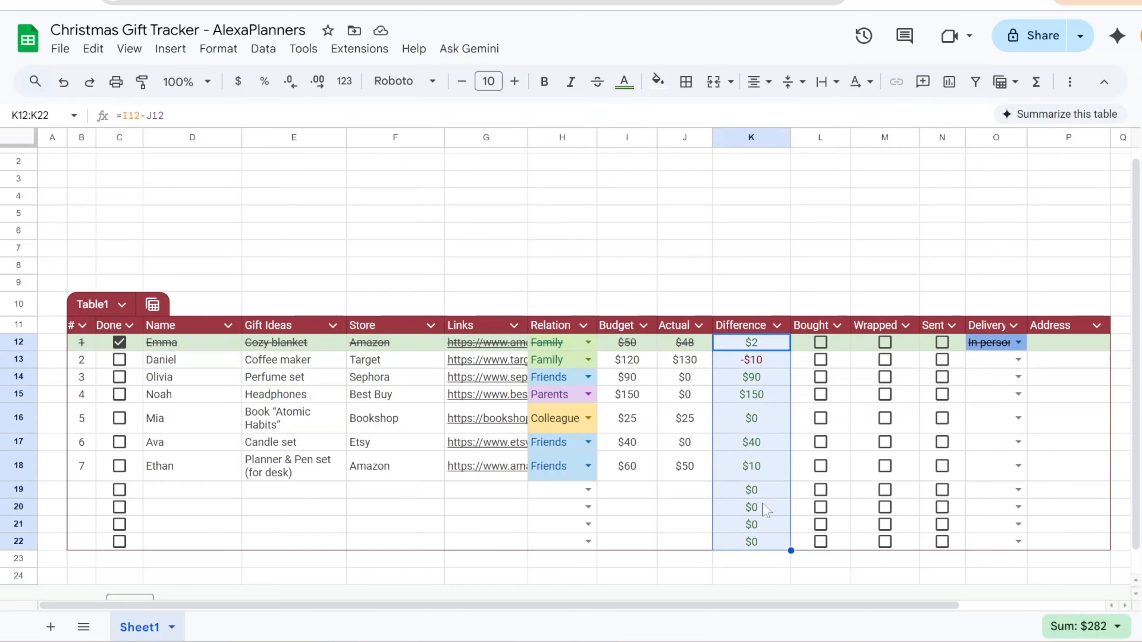
left_click(659, 82)
left_click(809, 146)
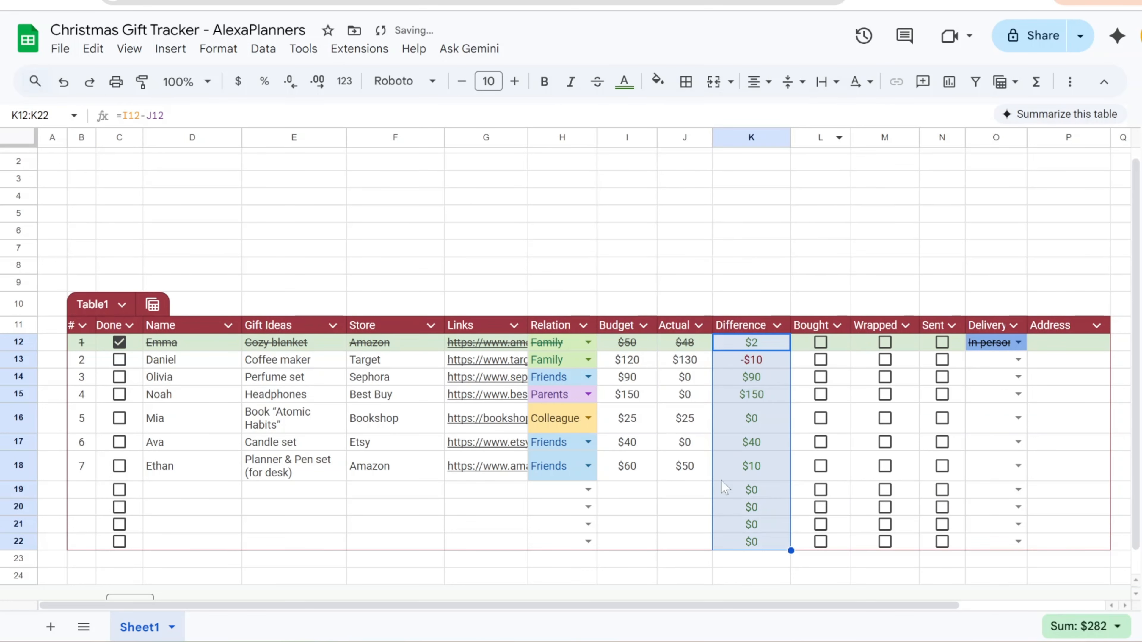
- Enter the label Total Budget in cell H2
scroll(573, 179, "up", 1)
left_click(573, 179)
type("Tota")
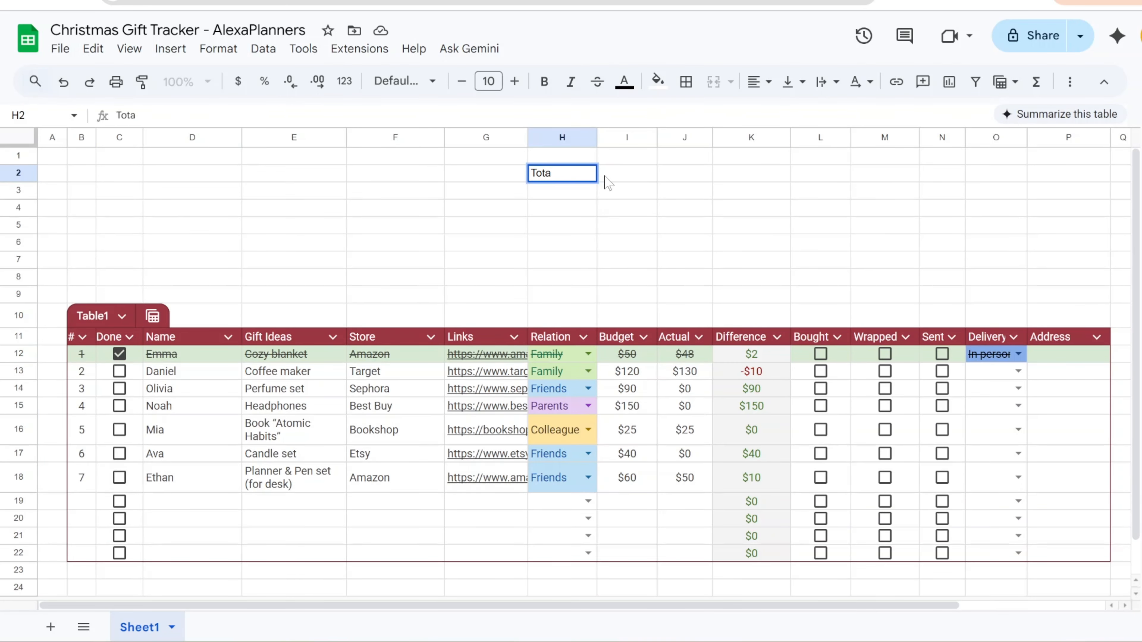
type("l Budget")
key("Return")
- Calculate the total budget in H3 with the formula =SUM(Table1[Budget])
type("=")
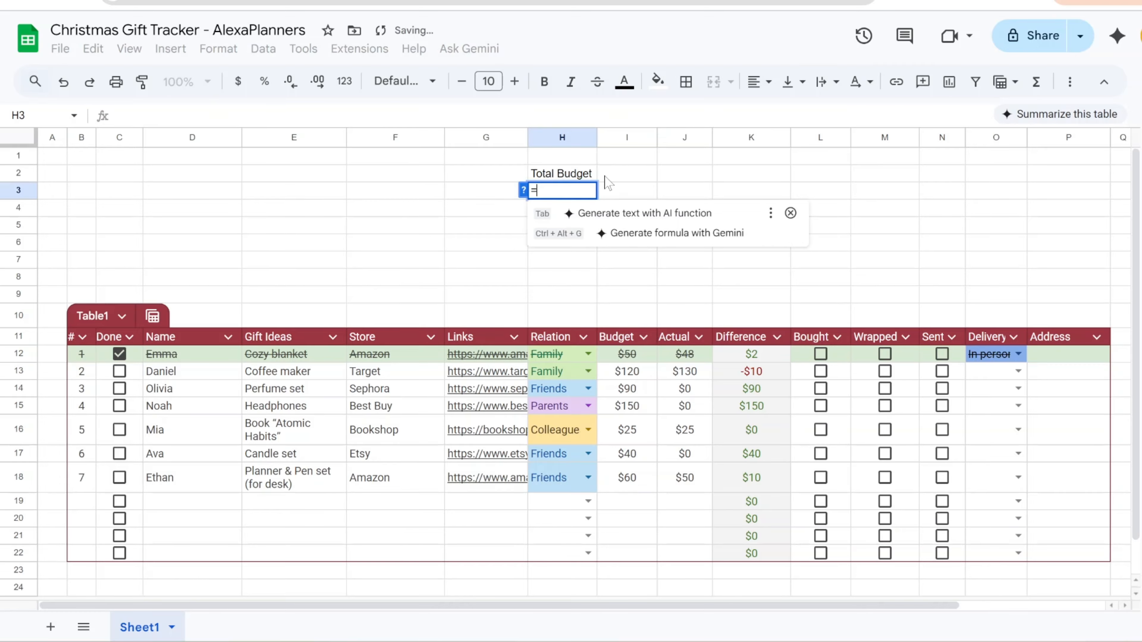
type("SUM(Ta")
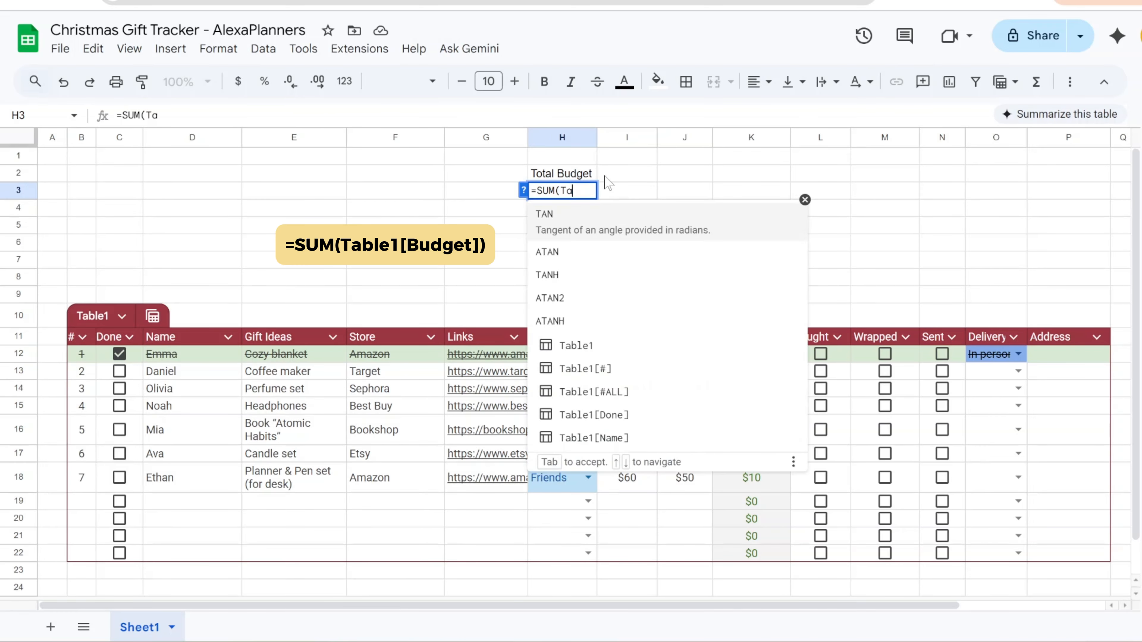
type("ble1[")
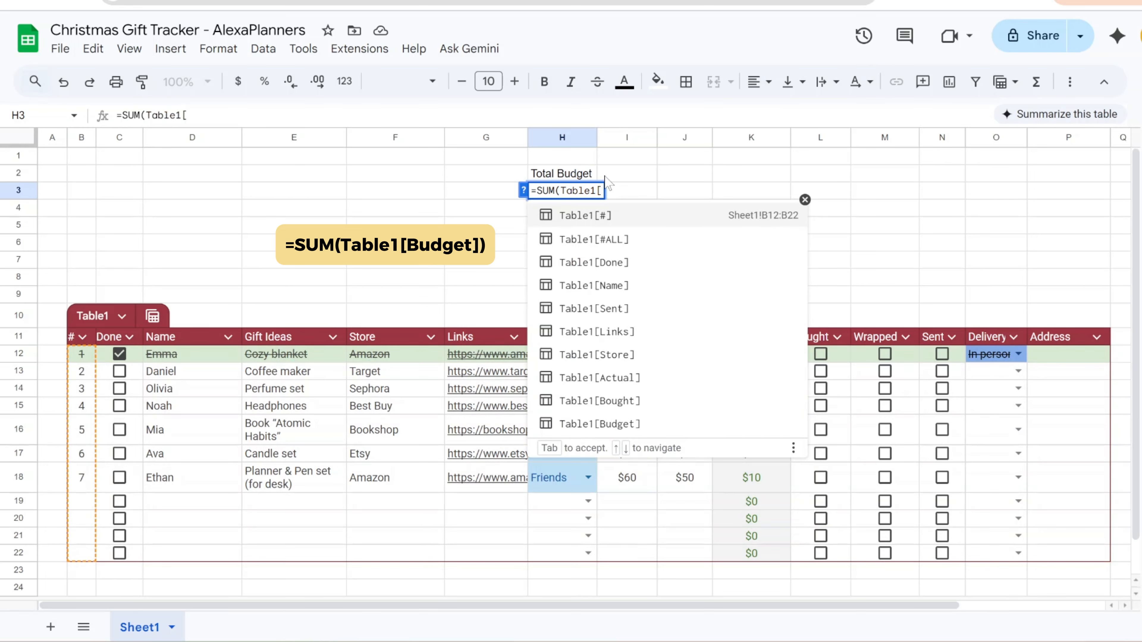
left_click(624, 422)
type(")")
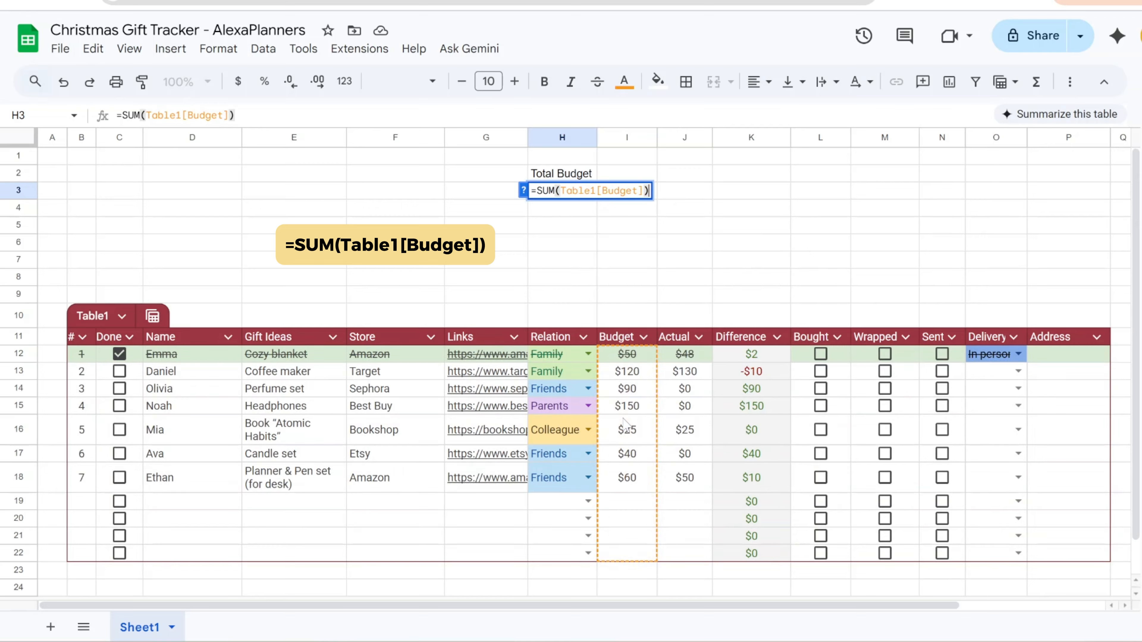
key("Return")
- Enter the label Total Spent in cell H5
left_click(558, 221)
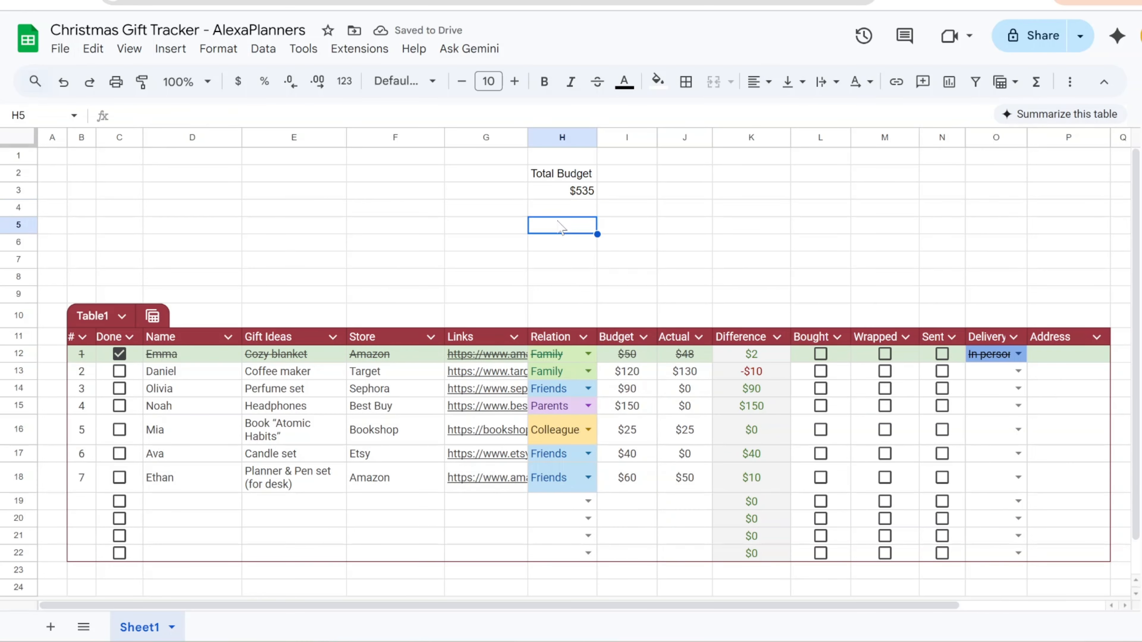
type("Total Spen")
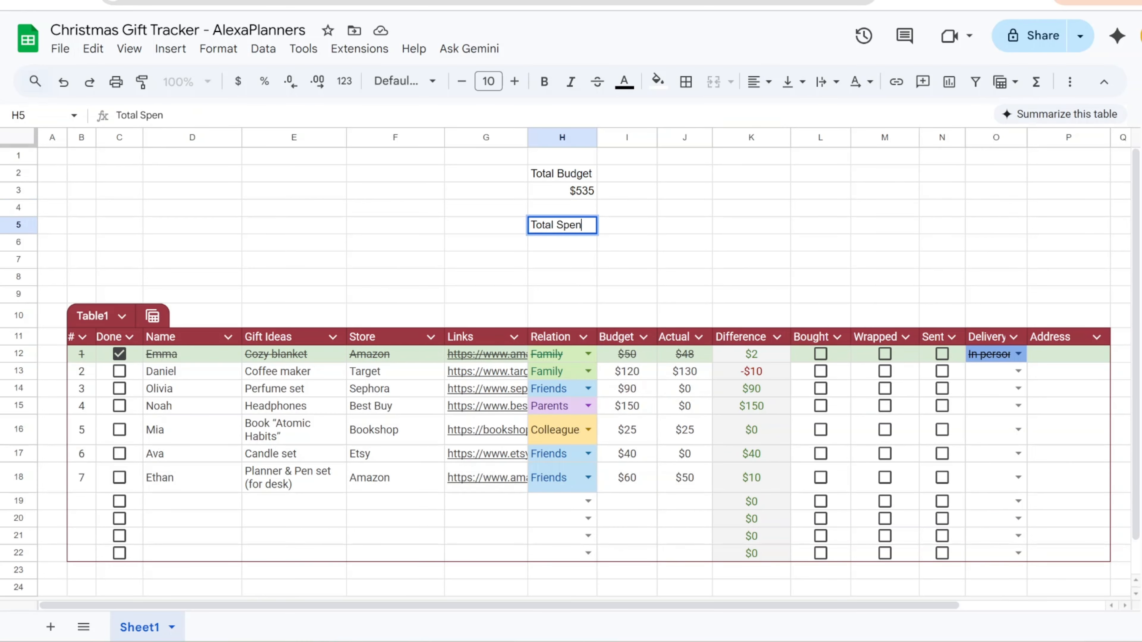
type("t")
key("Return")
- Calculate the total spent in H6 with the formula =SUM(Table1[Actual])
type("=SUM(")
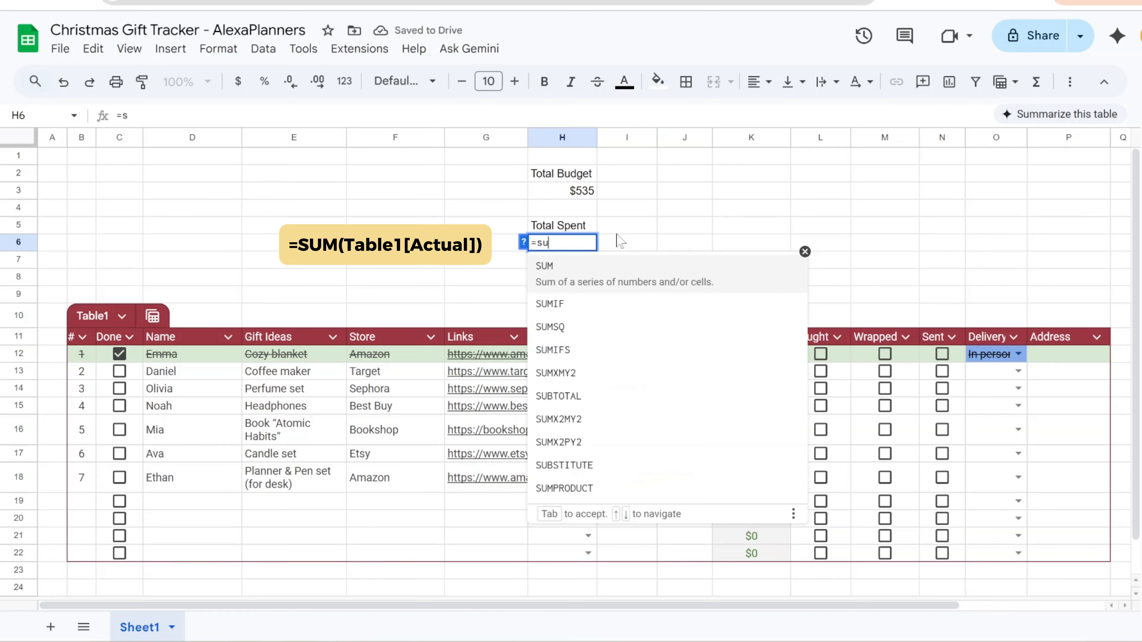
type("Tab")
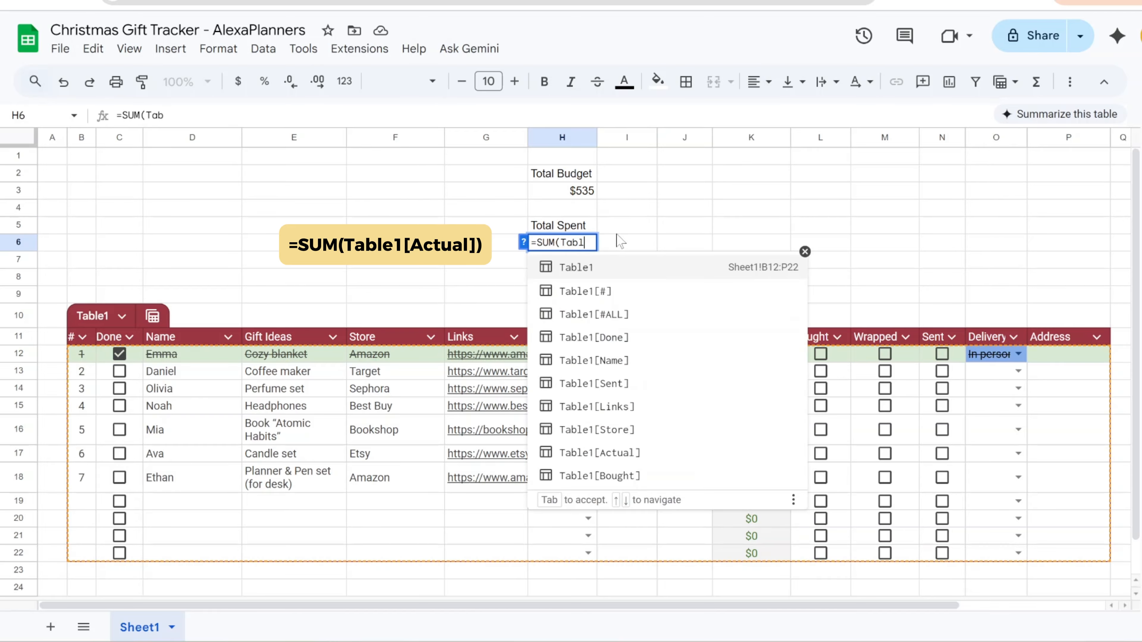
type("le1[")
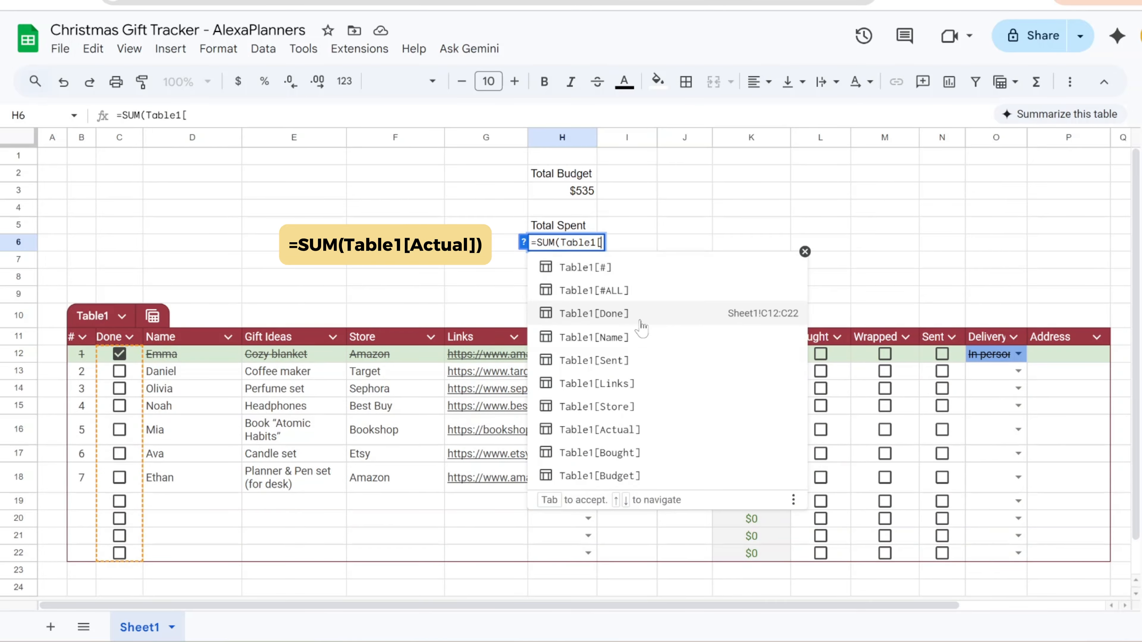
left_click(638, 430)
key("Return")
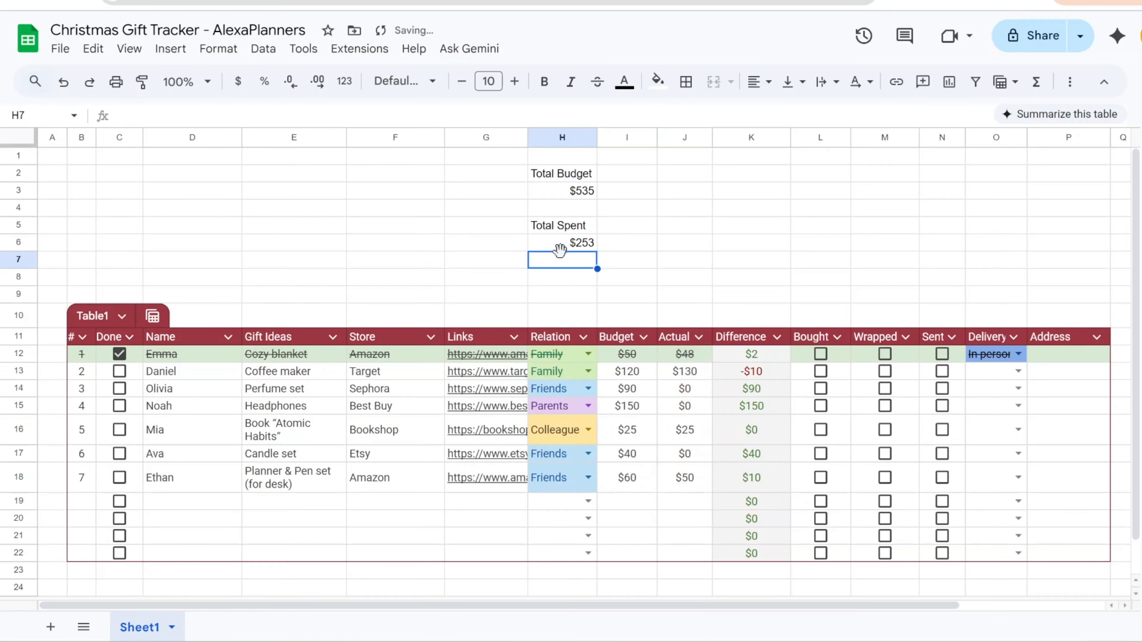
- Enter the label Remaining in H8 and calculate the remaining budget in H9 with the formula =H3-H6
left_click(575, 275)
type("Remaining")
key("Return")
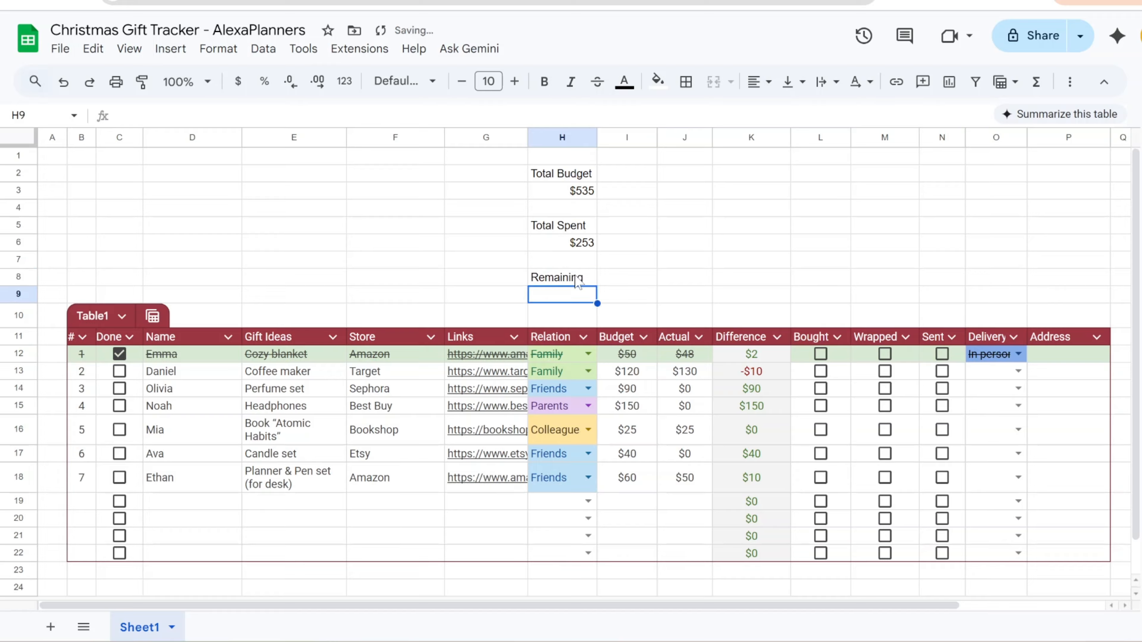
type("=")
left_click(581, 191)
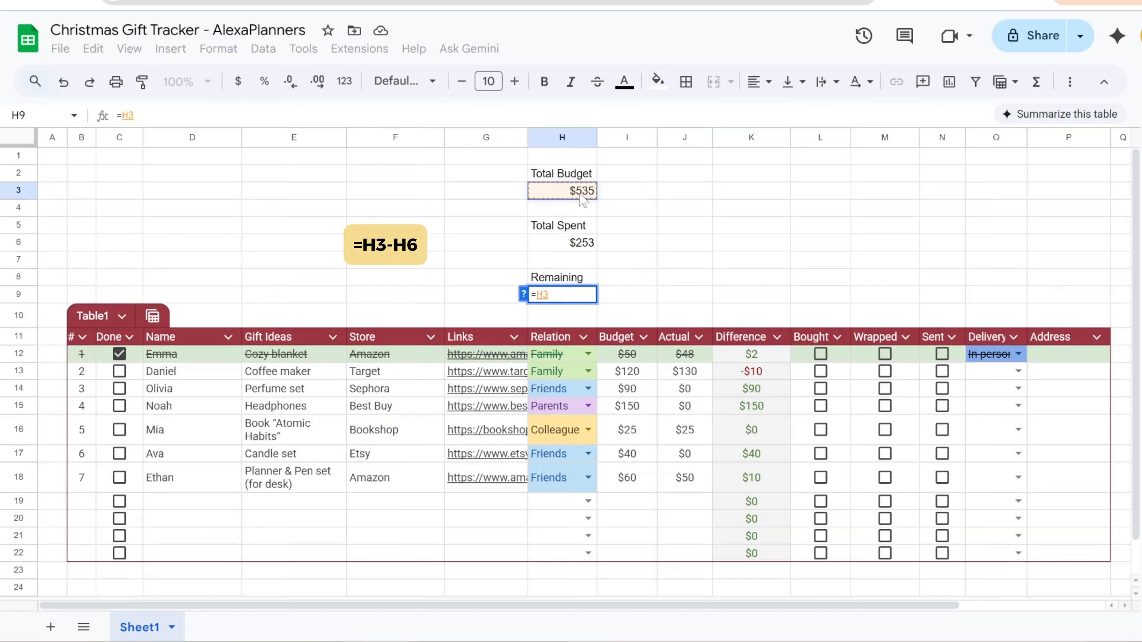
type("-")
left_click(581, 245)
key("Return")
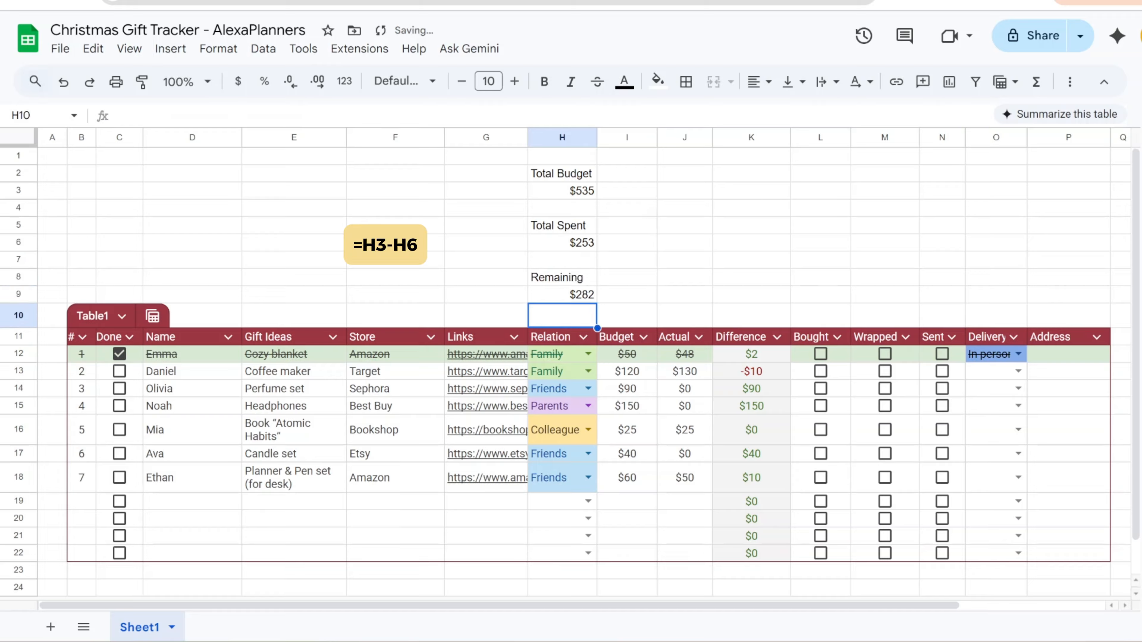
- Center-align the summary labels and amounts in H2:H9 horizontally
left_click_drag(562, 174, 569, 295)
left_click(758, 81)
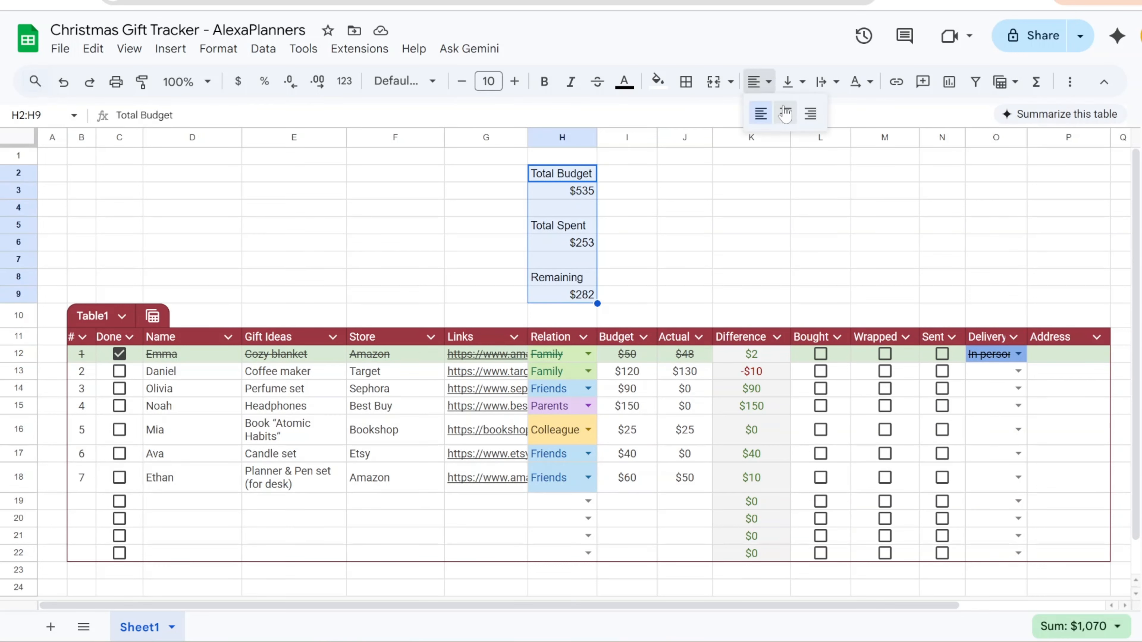
left_click(785, 113)
- Italicize the labels Total Budget, Total Spent and Remaining in H2, H5 and H8
left_click(582, 179)
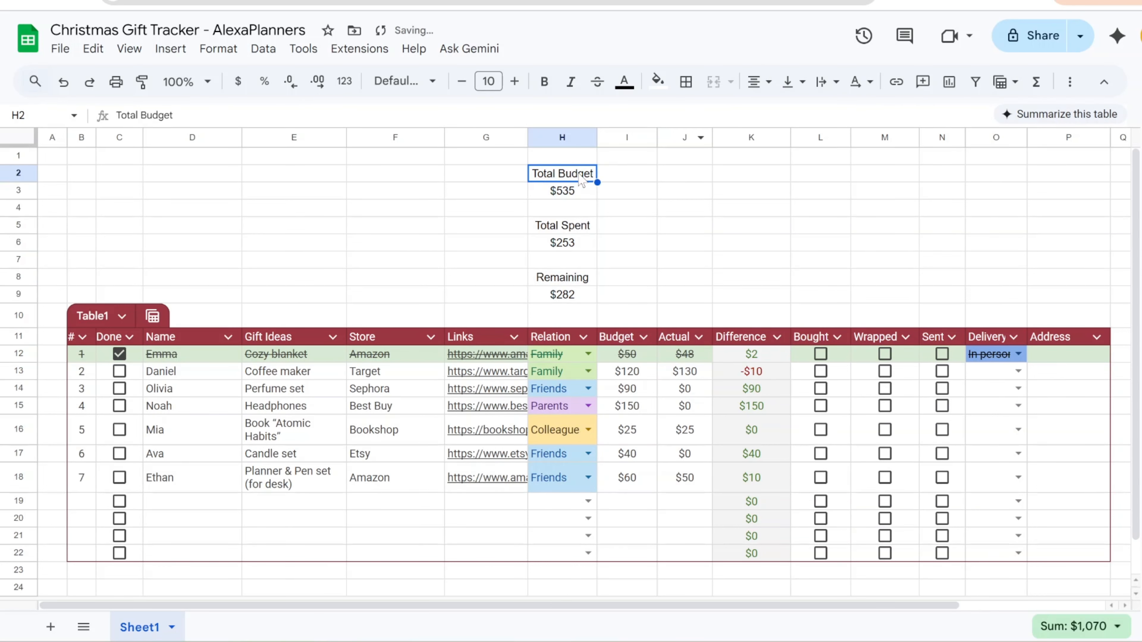
left_click(580, 232, "ctrl")
left_click(583, 279, "ctrl")
key("ctrl+i")
- Make the summary amounts in H3, H6 and H9 bold with font size 11
left_click(578, 193)
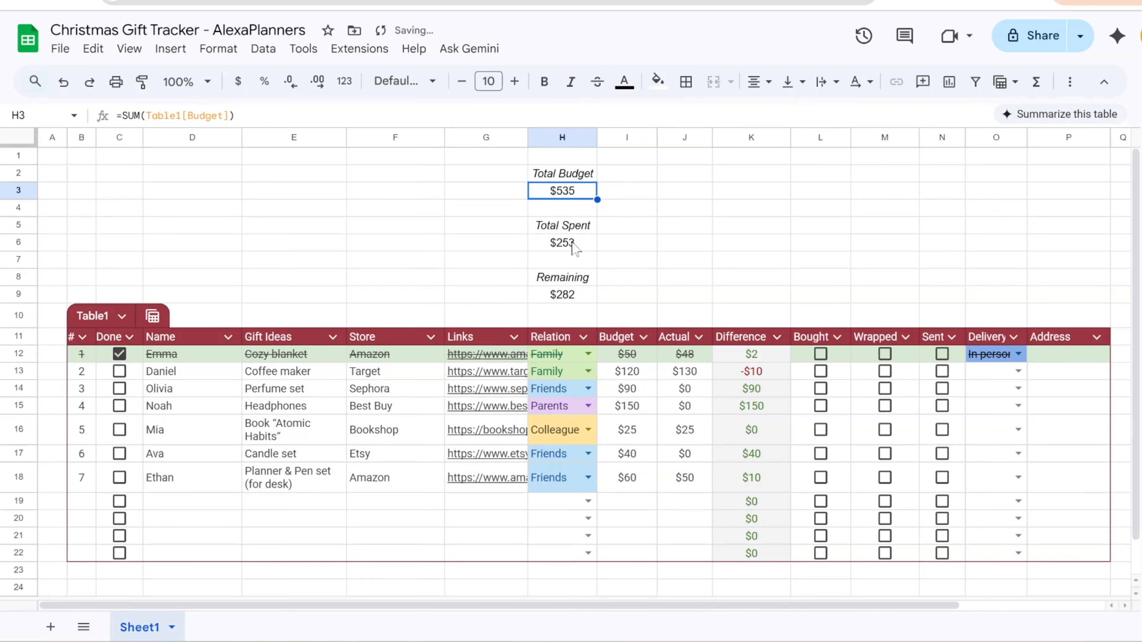
left_click(575, 245, "ctrl")
left_click(578, 296, "ctrl")
key("ctrl+b")
key("ctrl+shift+period")
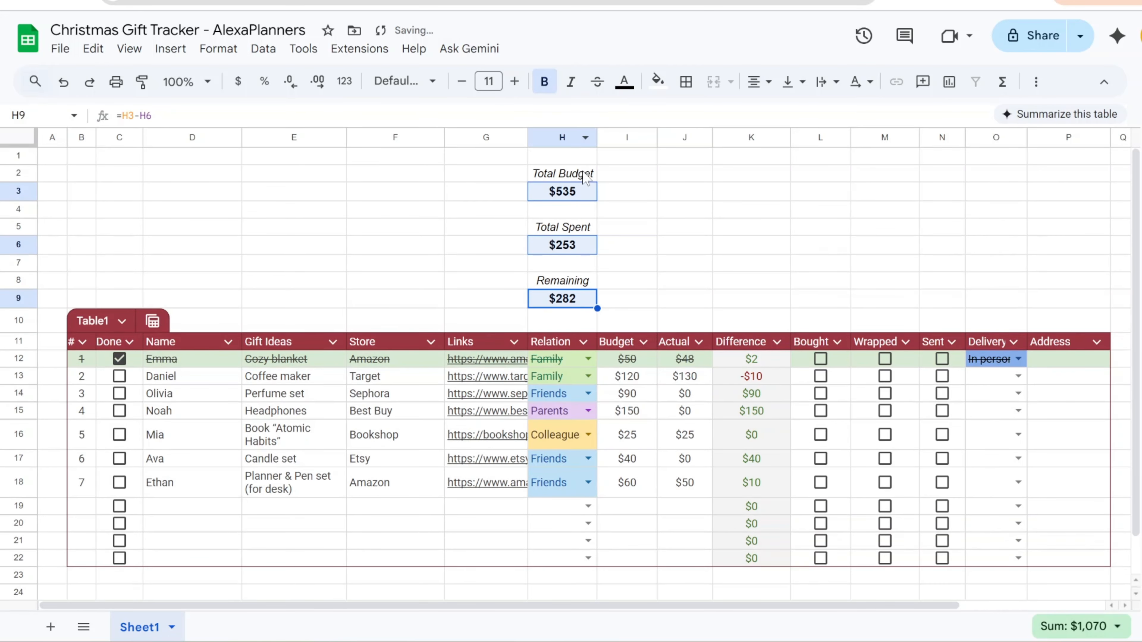
- Put a dark green double-line outer border around the Total Budget block H2:H3
left_click_drag(586, 178, 579, 192)
left_click(686, 82)
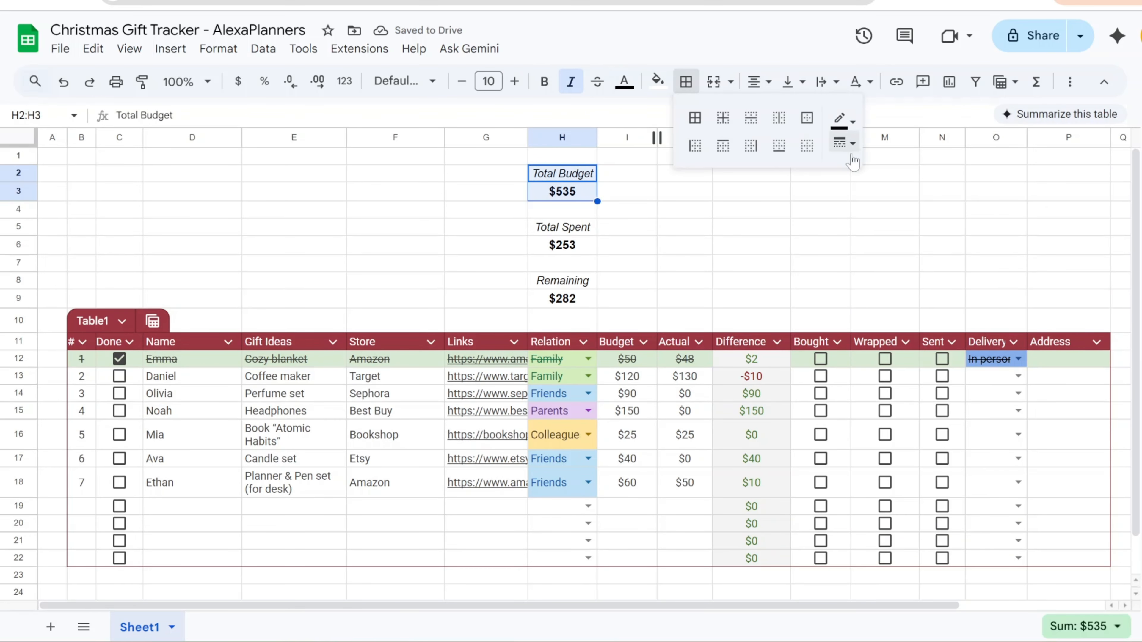
left_click(850, 147)
left_click(879, 271)
left_click(854, 128)
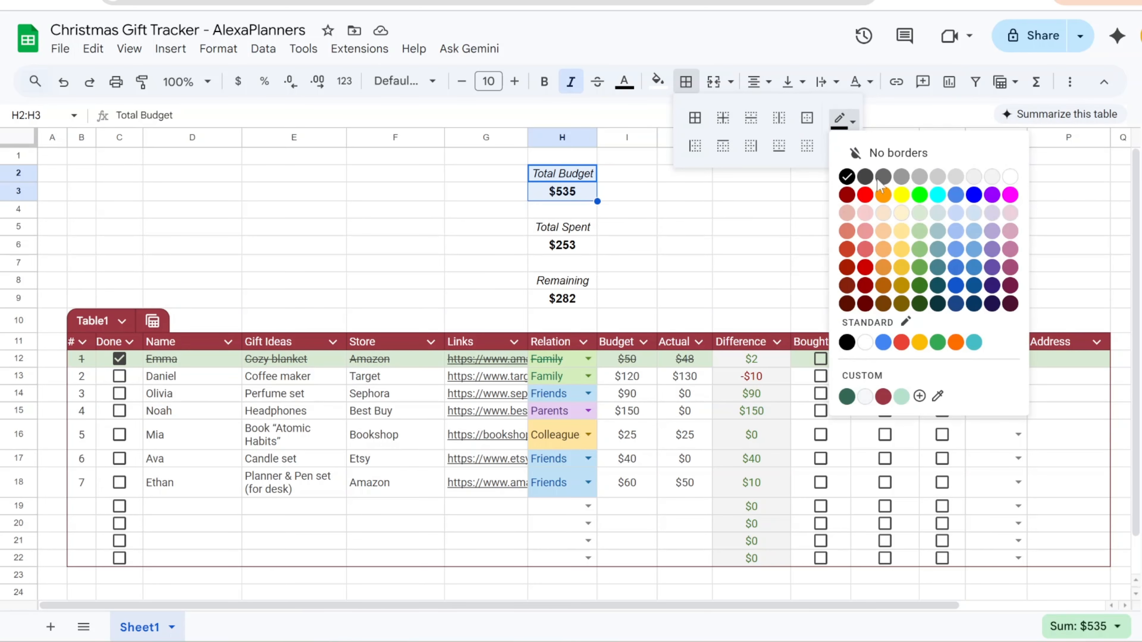
left_click(920, 288)
left_click(814, 122)
left_click(557, 234)
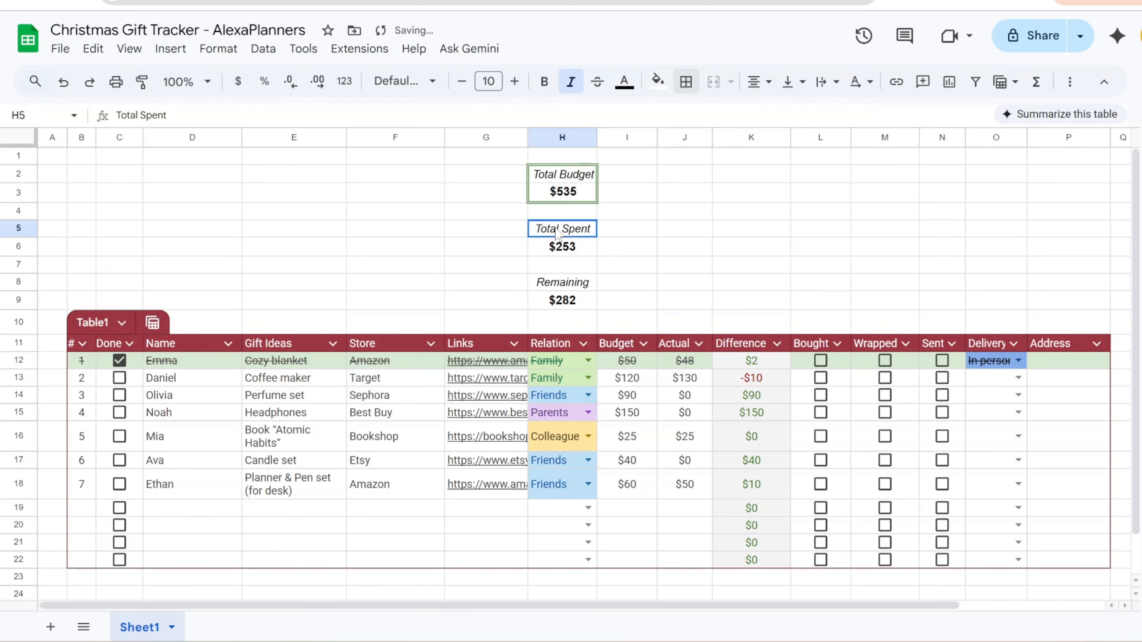
- Color the total budget amount in H3 dark green
left_click(566, 194)
left_click(624, 81)
left_click(699, 255)
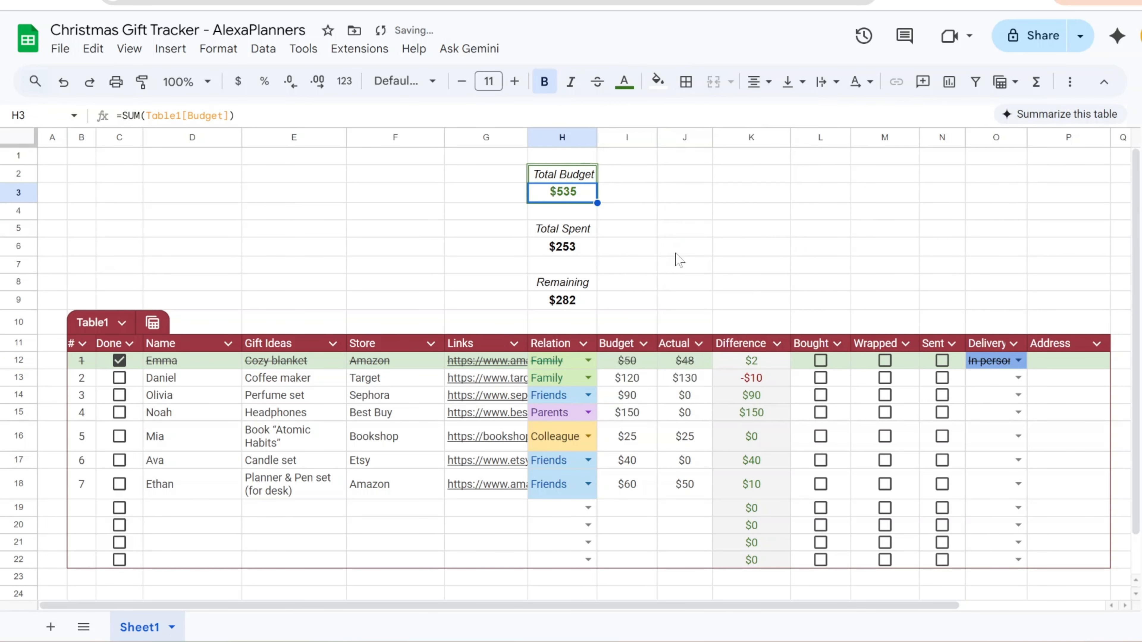
- Put a dark red double-line outer border around the Total Spent block H5:H6
left_click(580, 238)
left_click_drag(580, 239, 587, 249)
left_click(686, 81)
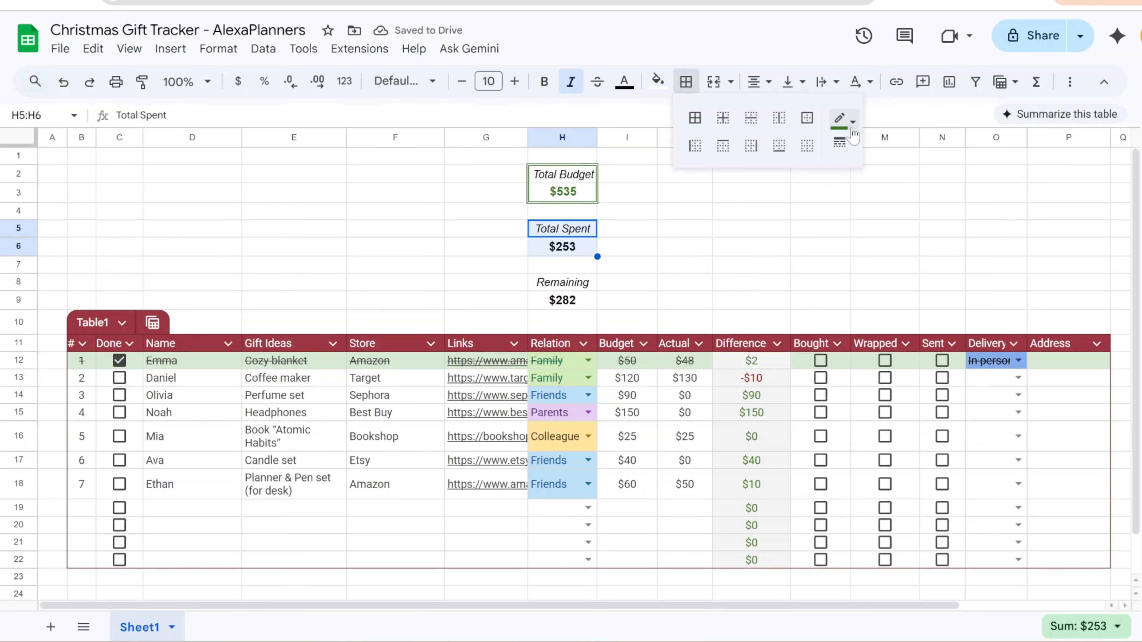
left_click(839, 120)
left_click(867, 290)
left_click(796, 126)
- Color the total spent amount in H6 dark red
left_click(575, 248)
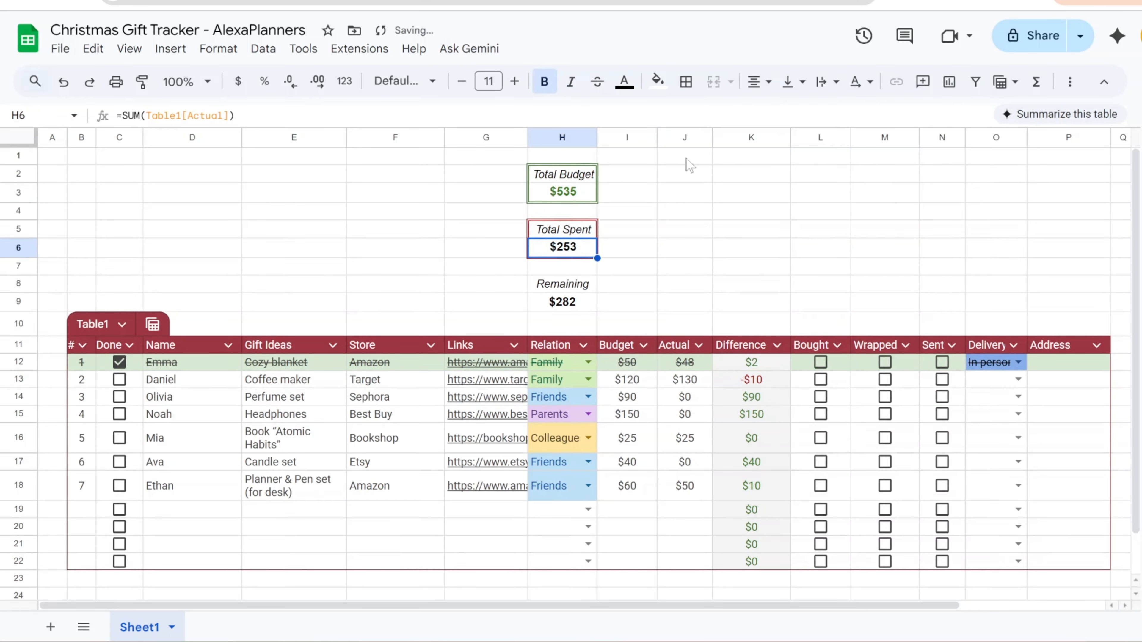
left_click(638, 85)
left_click(649, 250)
- Put a dark gray double-line outer border around the Remaining block H8:H9
left_click_drag(570, 284, 574, 301)
left_click(686, 81)
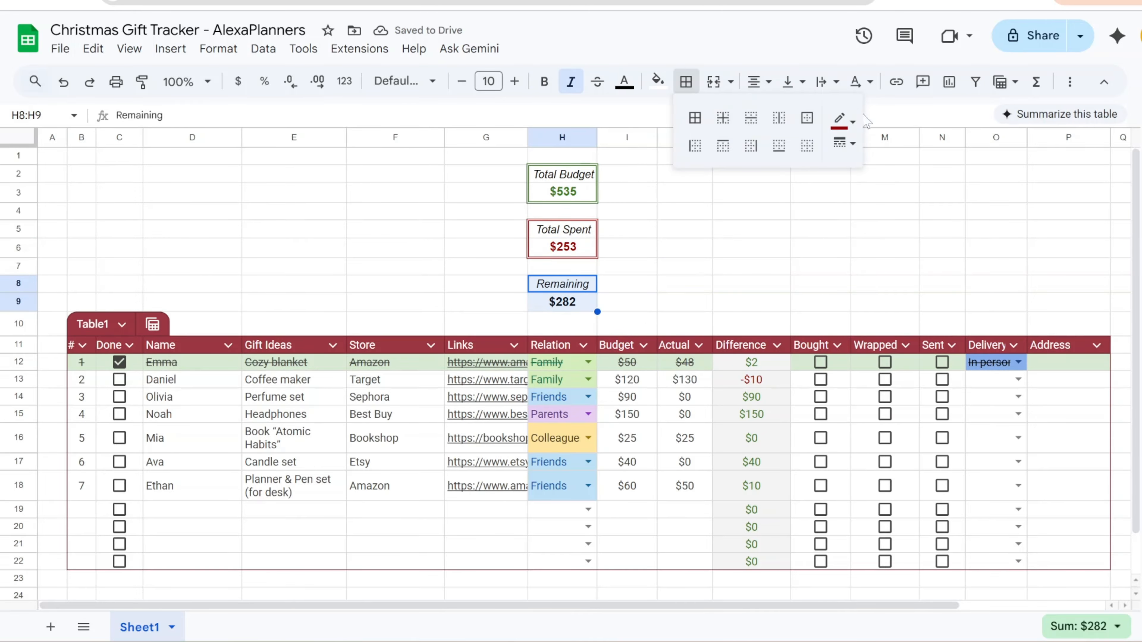
left_click(840, 120)
left_click(865, 179)
left_click(807, 117)
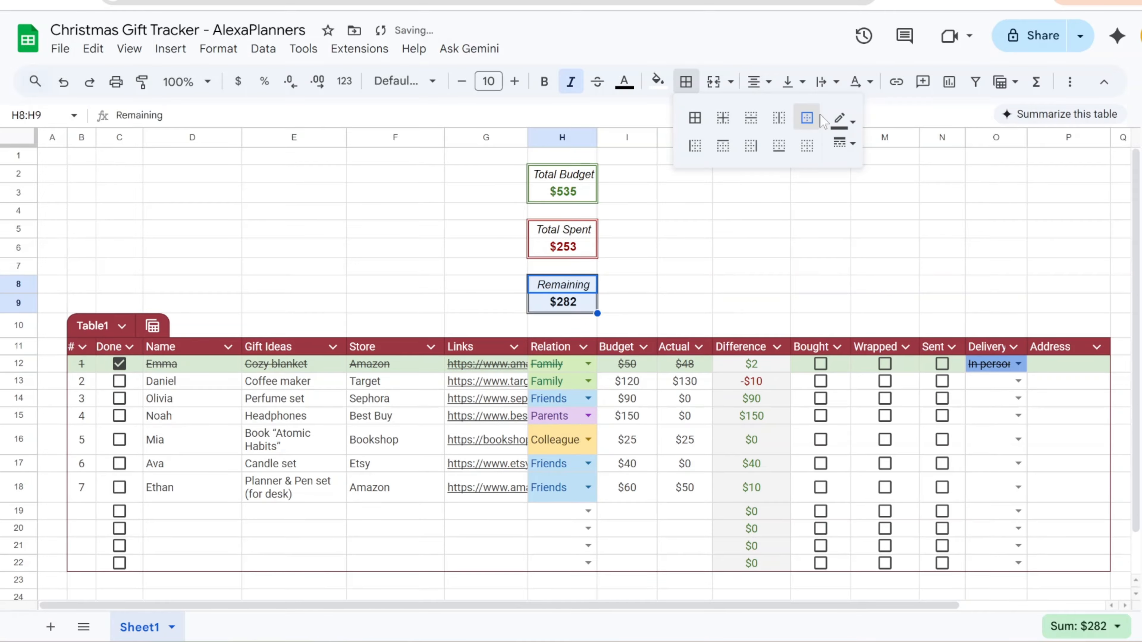
- Create a conditional formatting rule for H9 that applies when the value is greater than or equal to 0
left_click(578, 306)
left_click(218, 49)
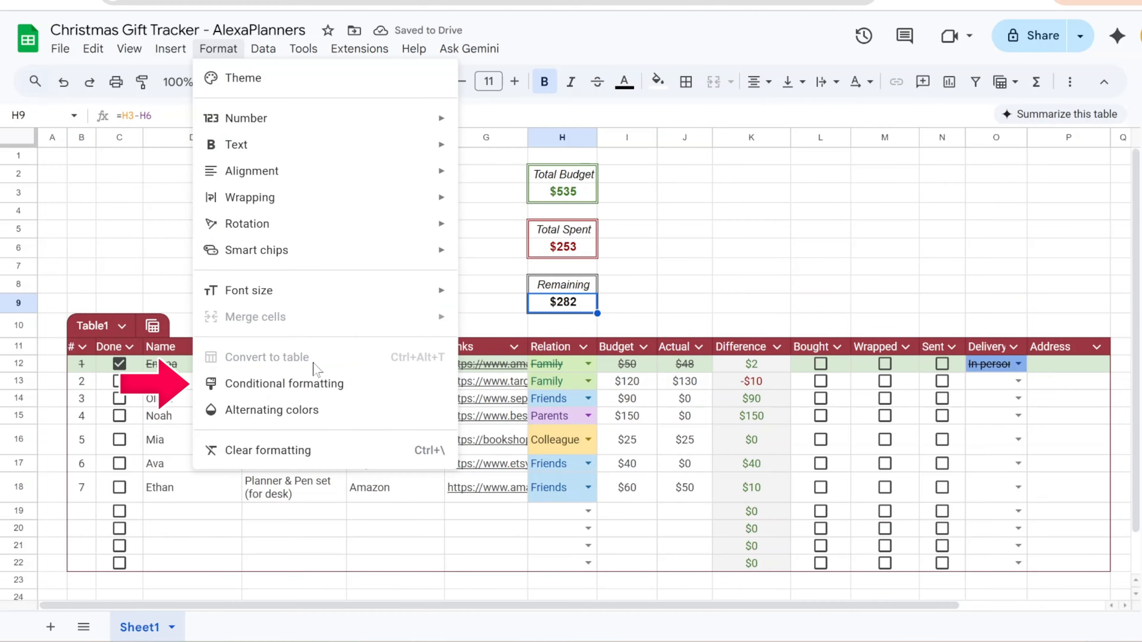
left_click(315, 383)
left_click(1045, 301)
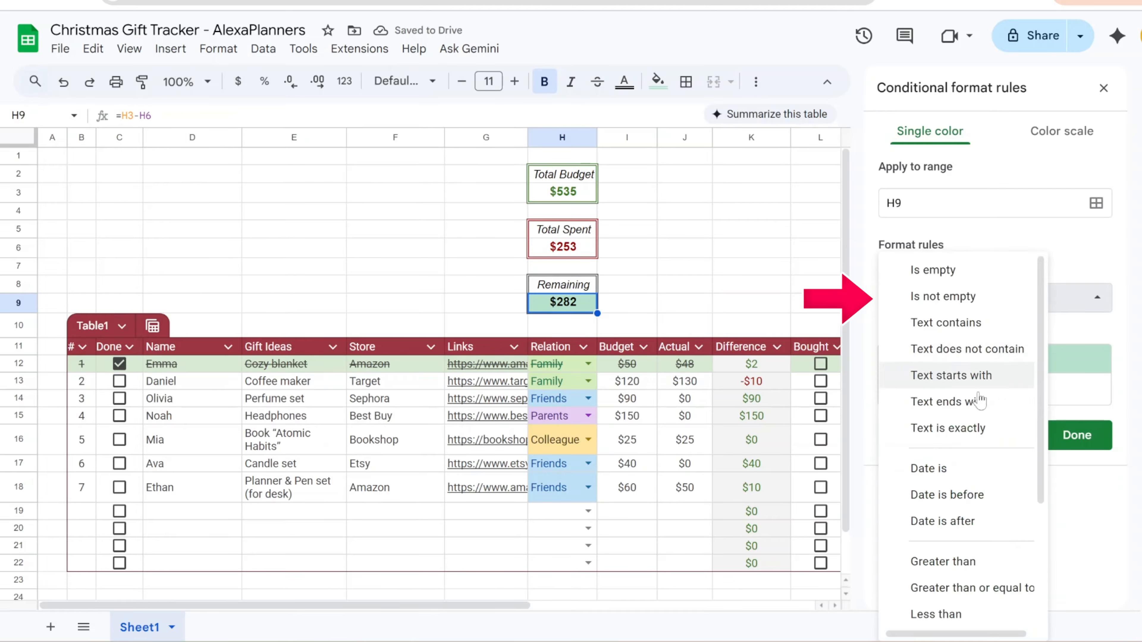
scroll(905, 439, "down", 5)
left_click(968, 420)
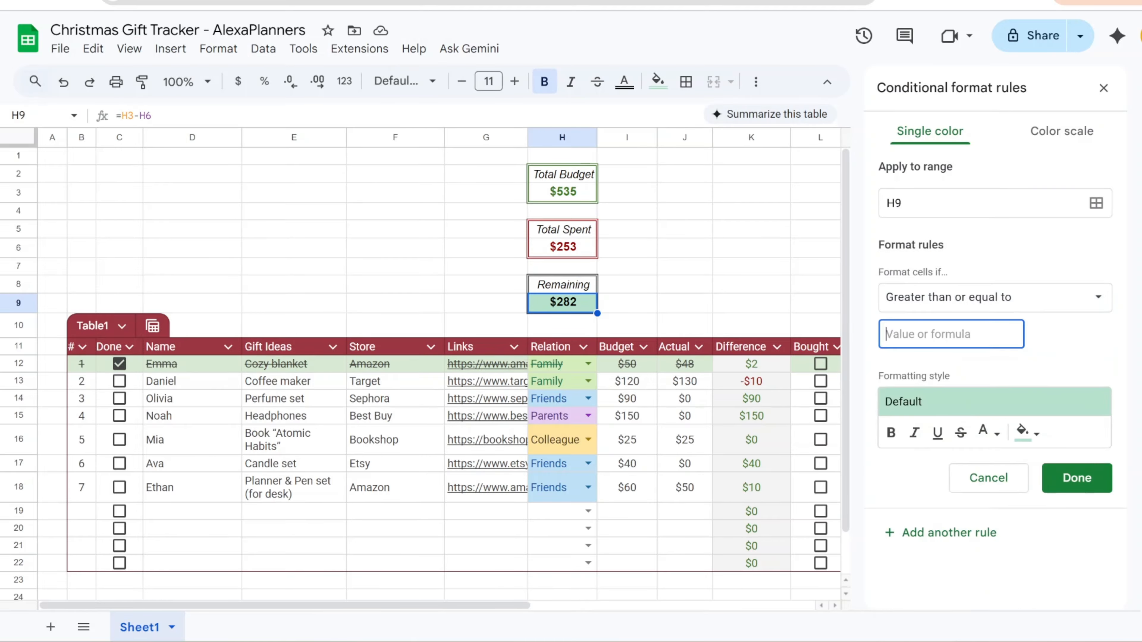
type("0")
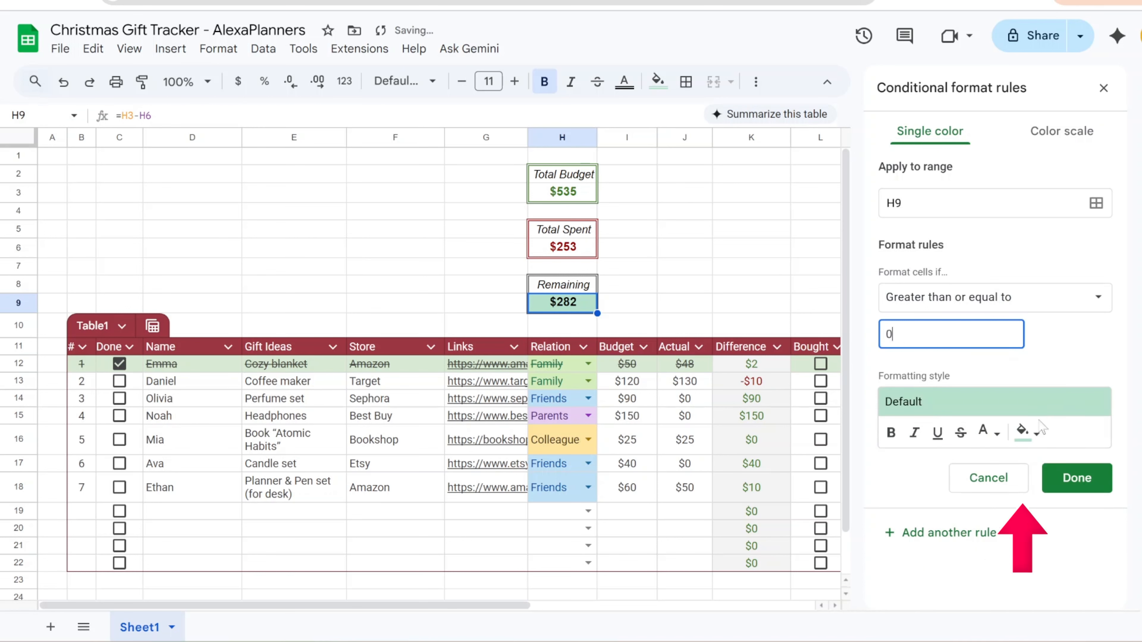
- Format the greater-than-or-equal rule with no fill and dark green text, and save it
left_click(1029, 432)
left_click(882, 155)
left_click(999, 434)
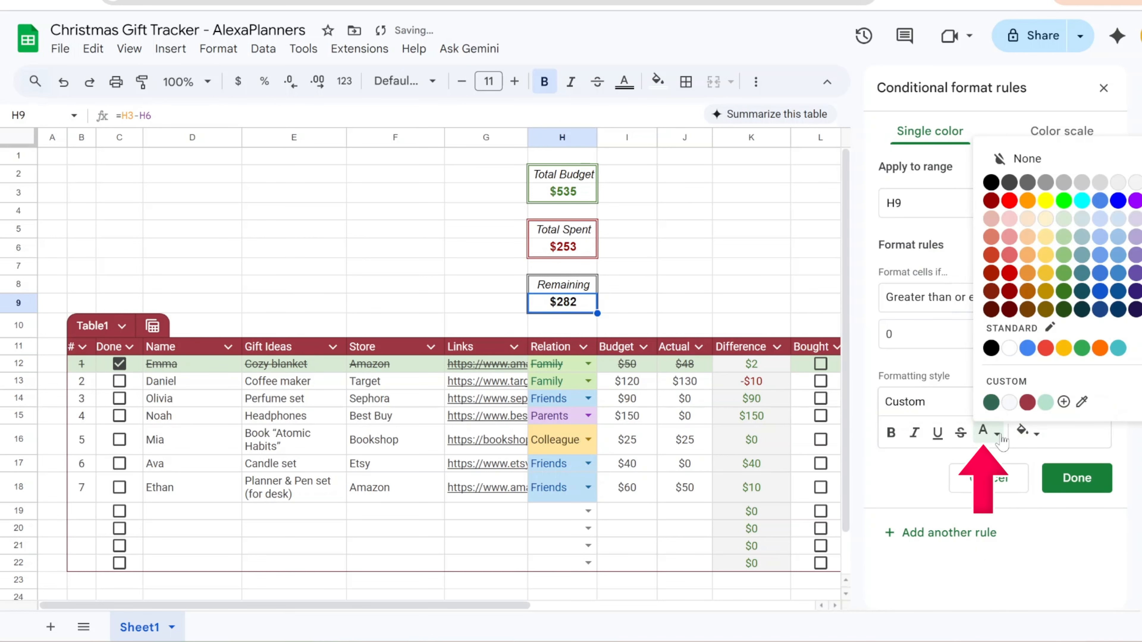
left_click(1064, 292)
left_click(1077, 477)
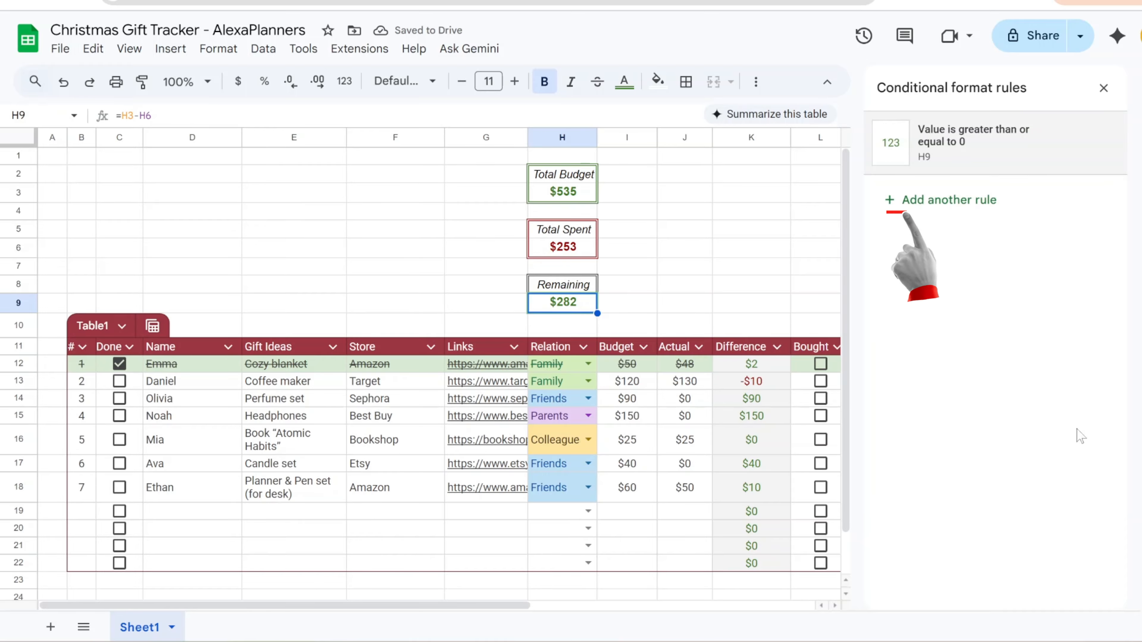
- Add a second conditional formatting rule for H9 that applies when the value is less than or equal to 0
left_click(926, 201)
left_click(994, 297)
scroll(971, 449, "down", 3)
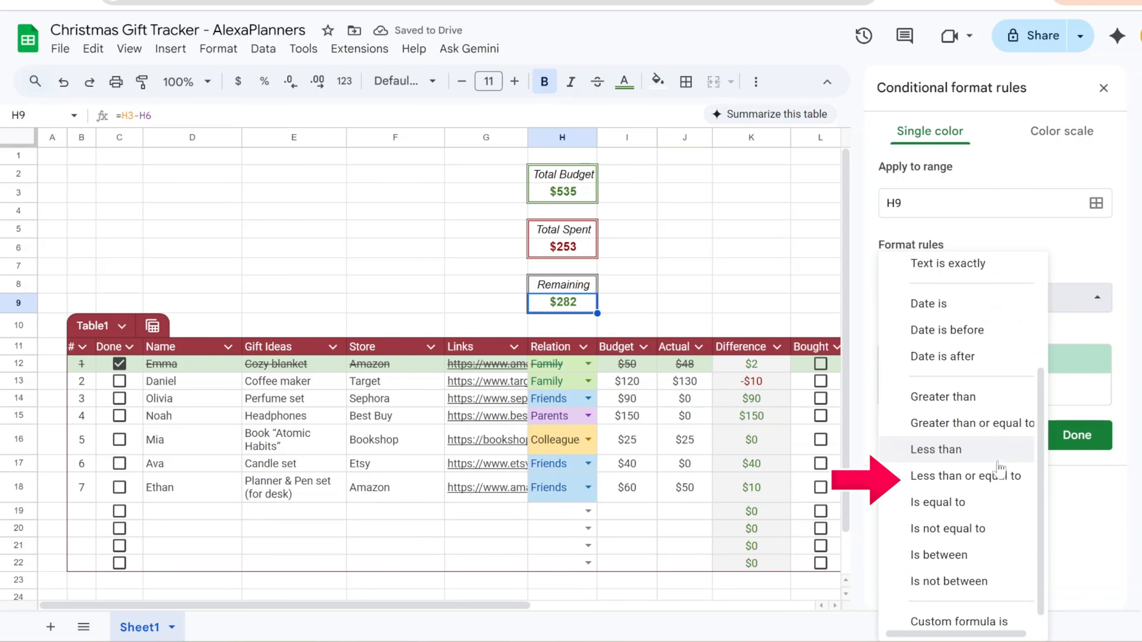
left_click(956, 474)
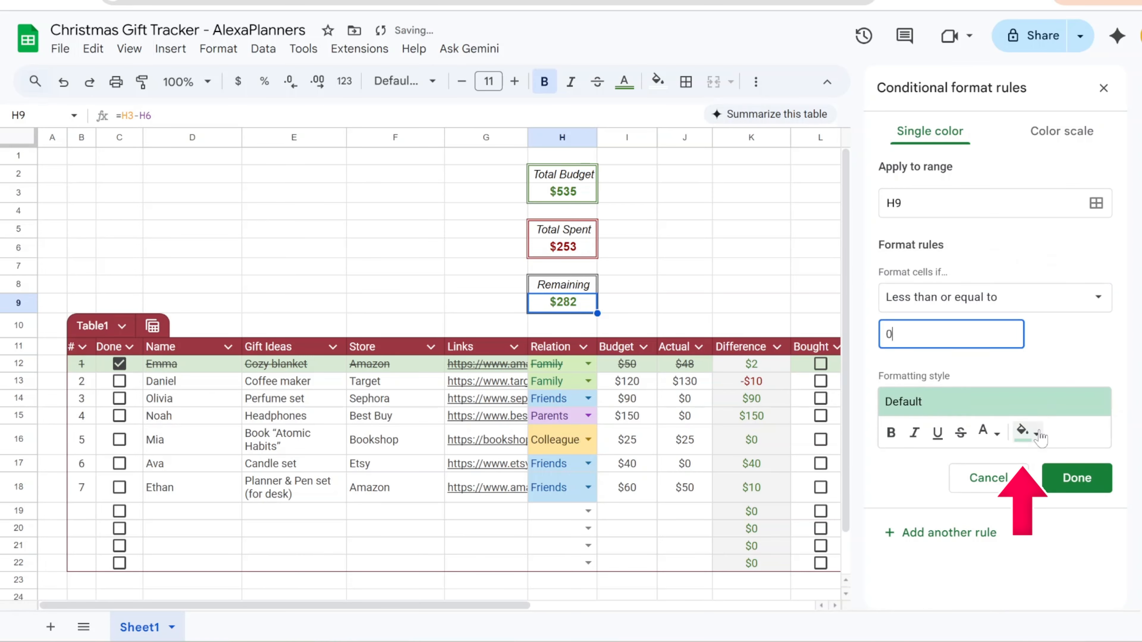
- Format the less-than-or-equal rule with no fill and dark red text, save it and close the conditional formatting rules
left_click(1027, 430)
left_click(897, 159)
left_click(991, 434)
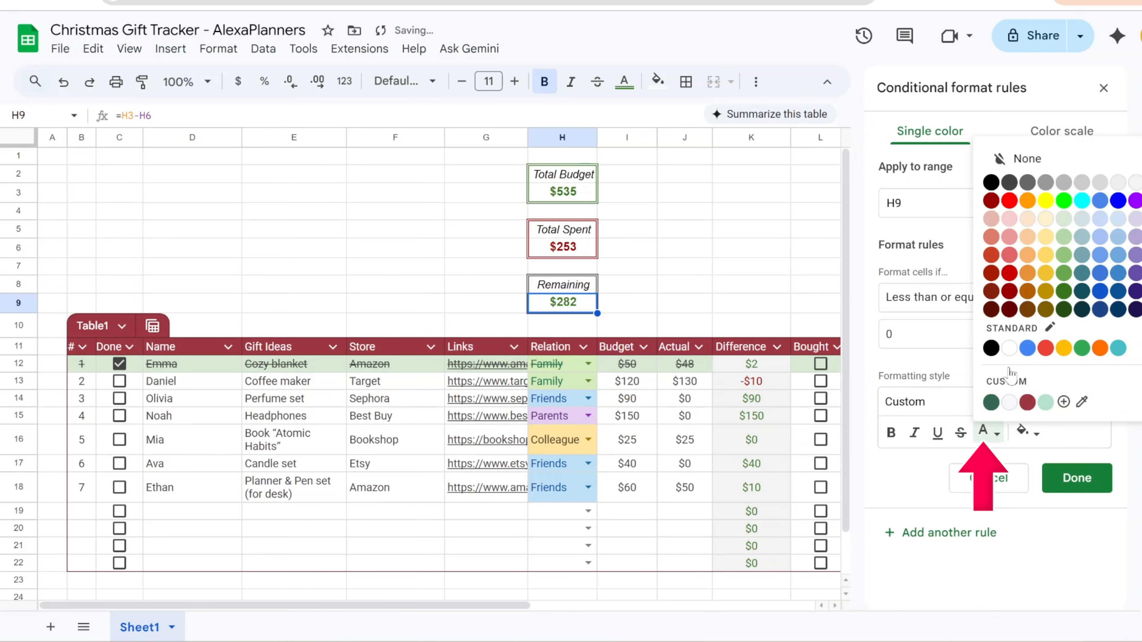
left_click(1009, 292)
left_click(1077, 478)
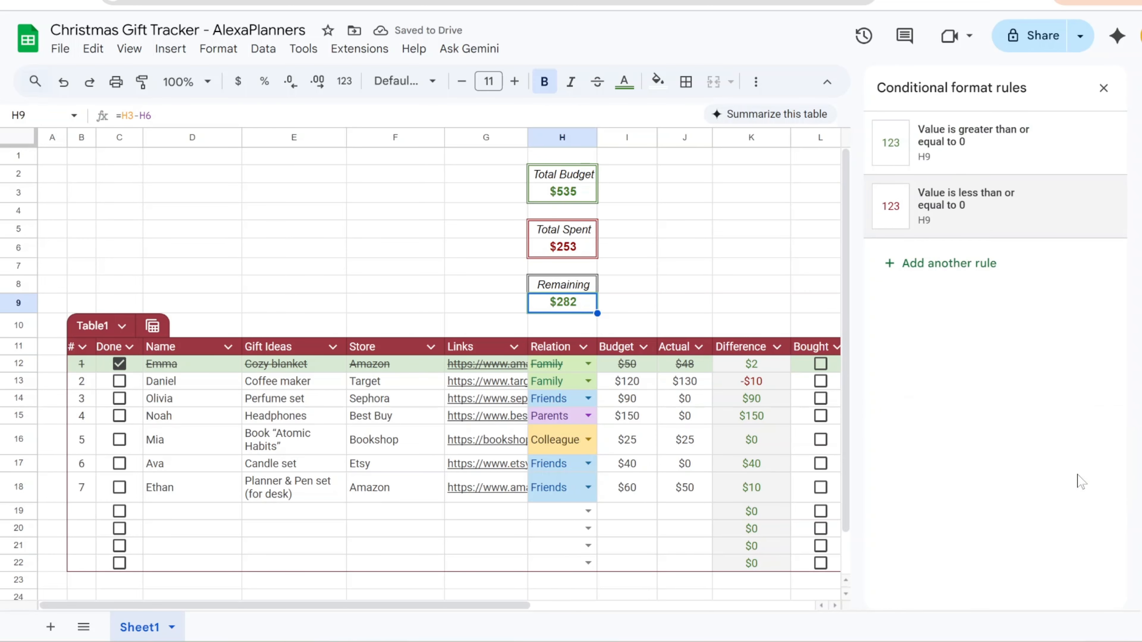
left_click(1104, 88)
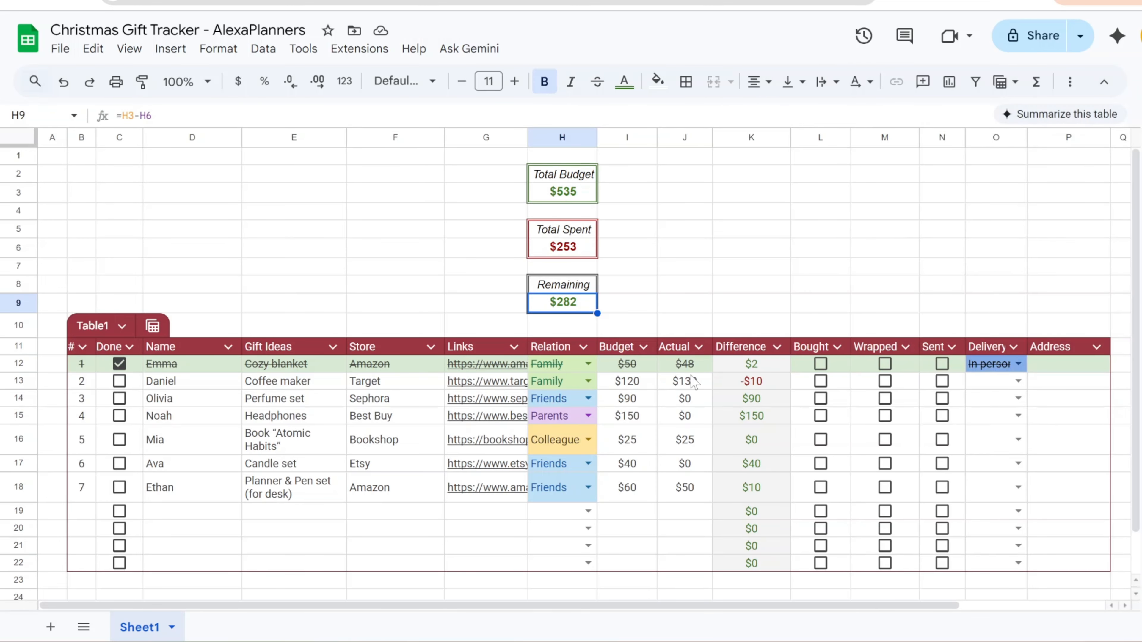
- Test the Remaining color rules by entering 300 as the Candle set's actual cost in J17, and undo the entry
left_click(693, 466)
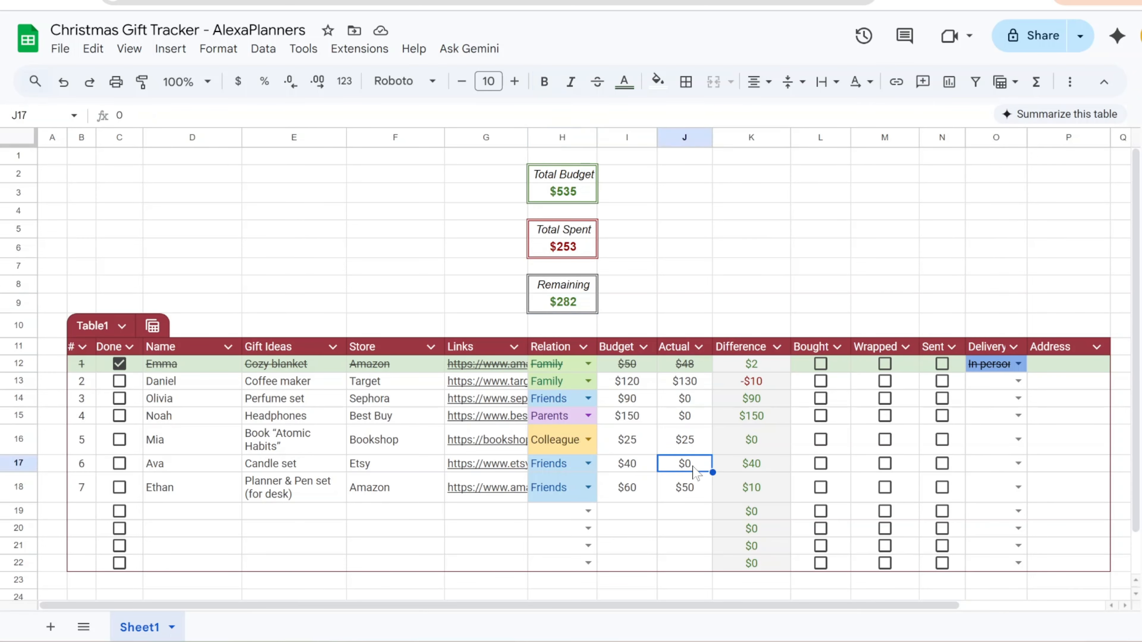
type("300")
key("Return")
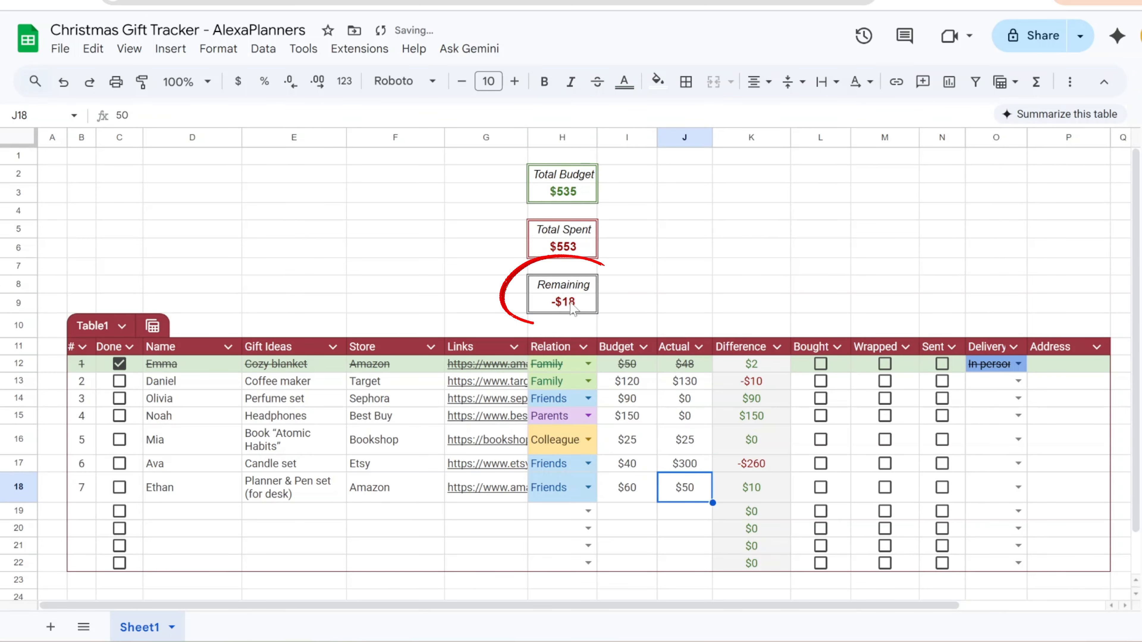
key("ctrl+z")
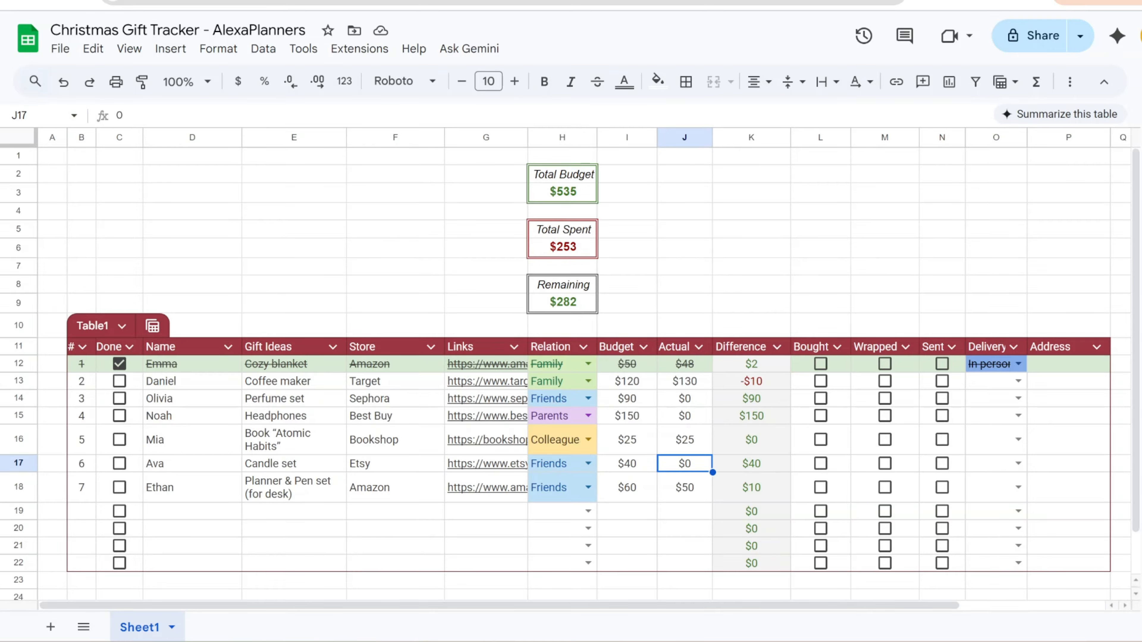
- Enter the labels Spent in R4 and Left in R5, in the empty area beside the table
left_click_drag(543, 611, 842, 605)
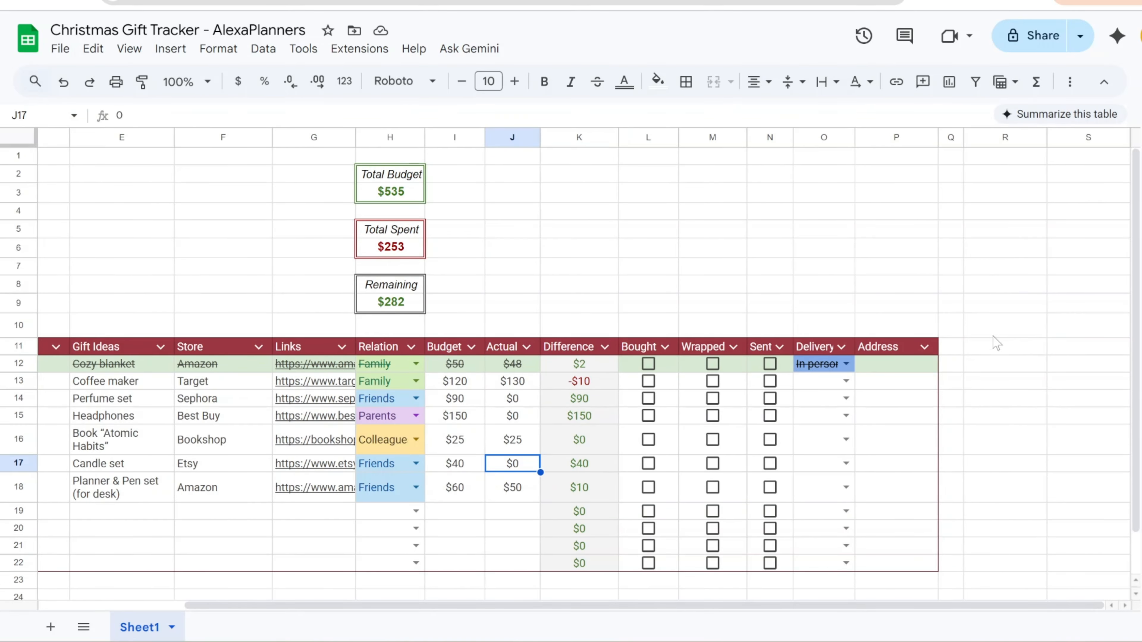
left_click(1006, 215)
type("Sp")
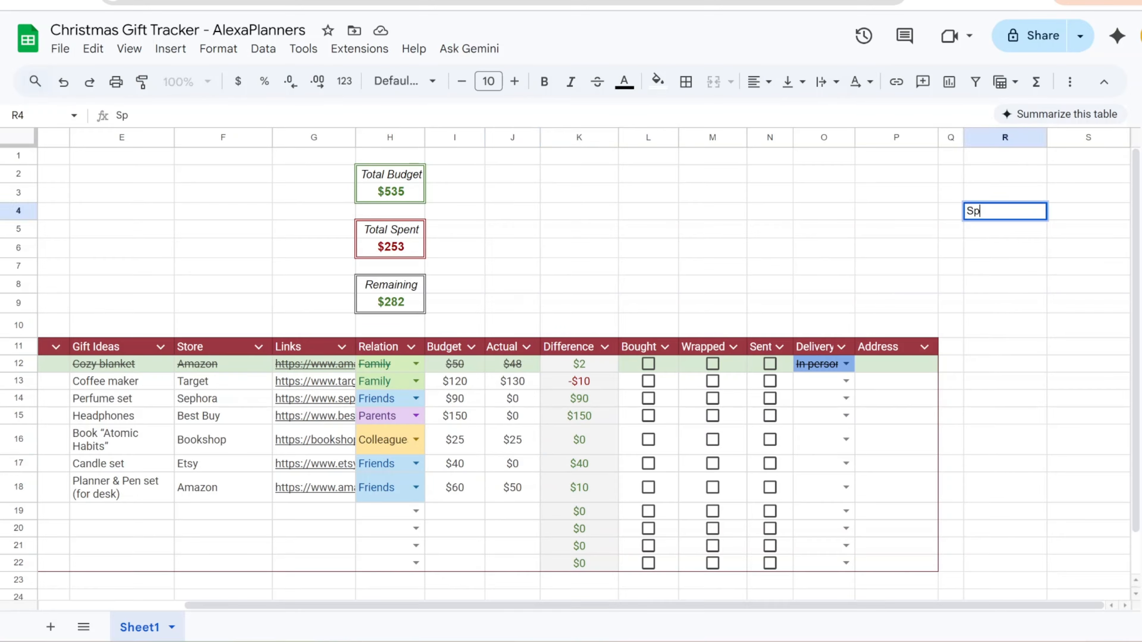
type("ent")
key("Return")
type("Left")
key("Return")
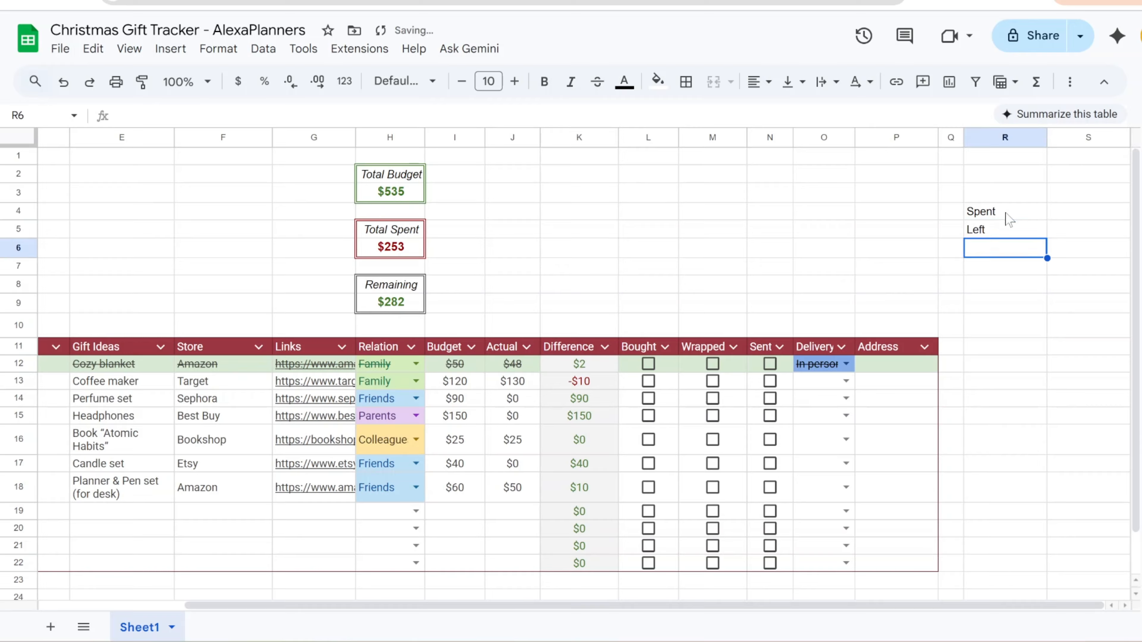
- Link S4 to the total spent amount with the formula =H6
left_click(1113, 217)
type("=")
left_click(415, 252)
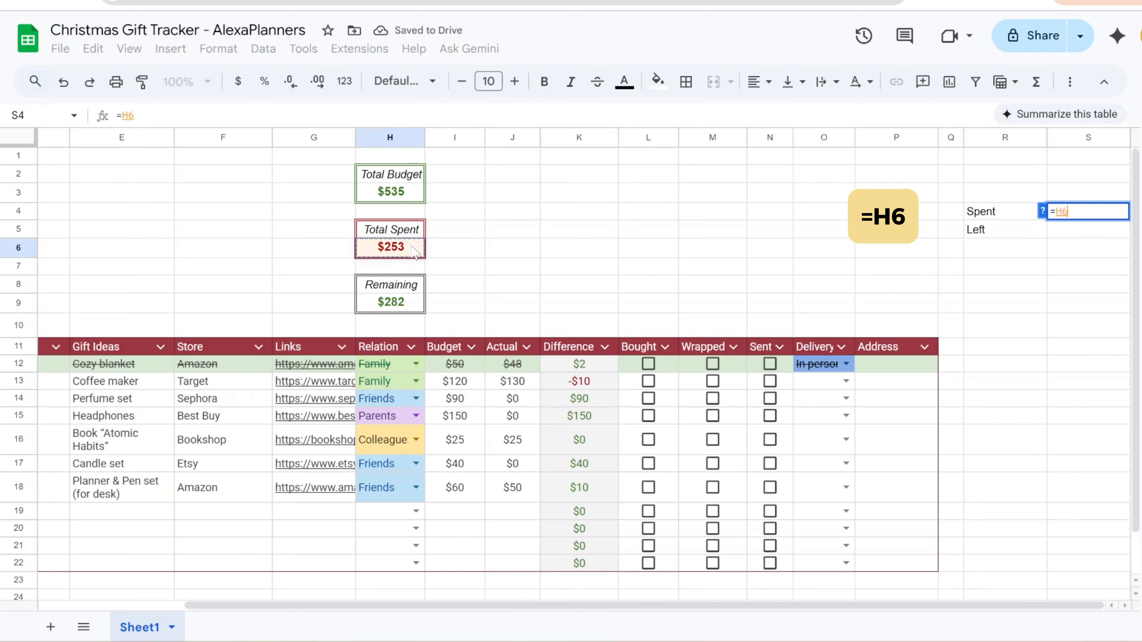
key("Return")
- Calculate the amount left in S5 as total budget minus total spent with the formula =H3-H6
left_click(888, 333)
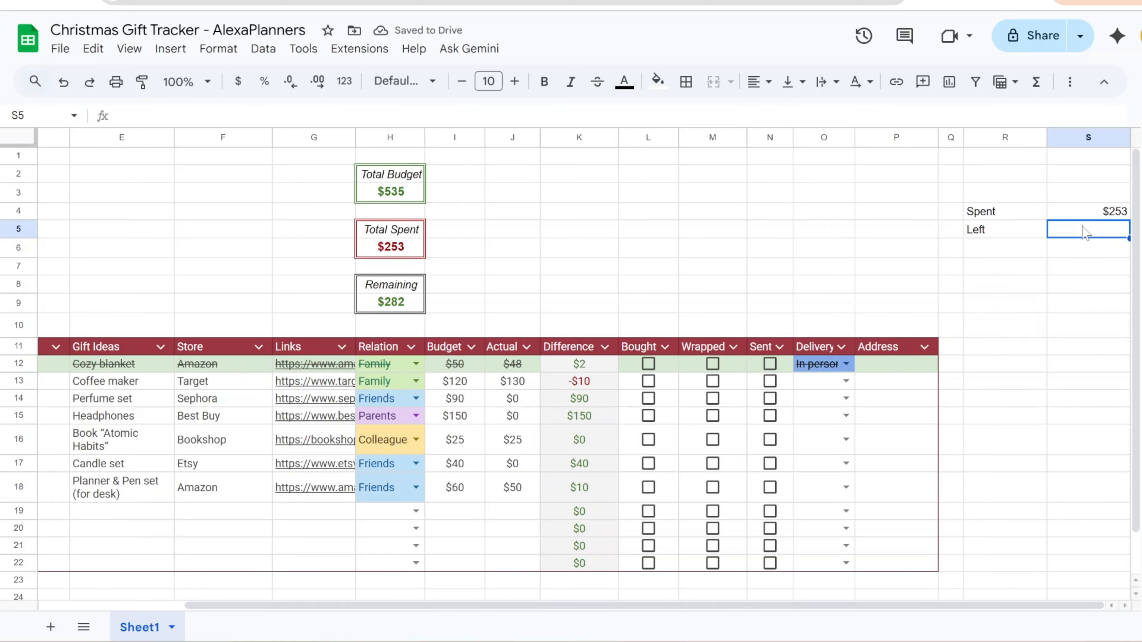
type("=")
left_click(411, 195)
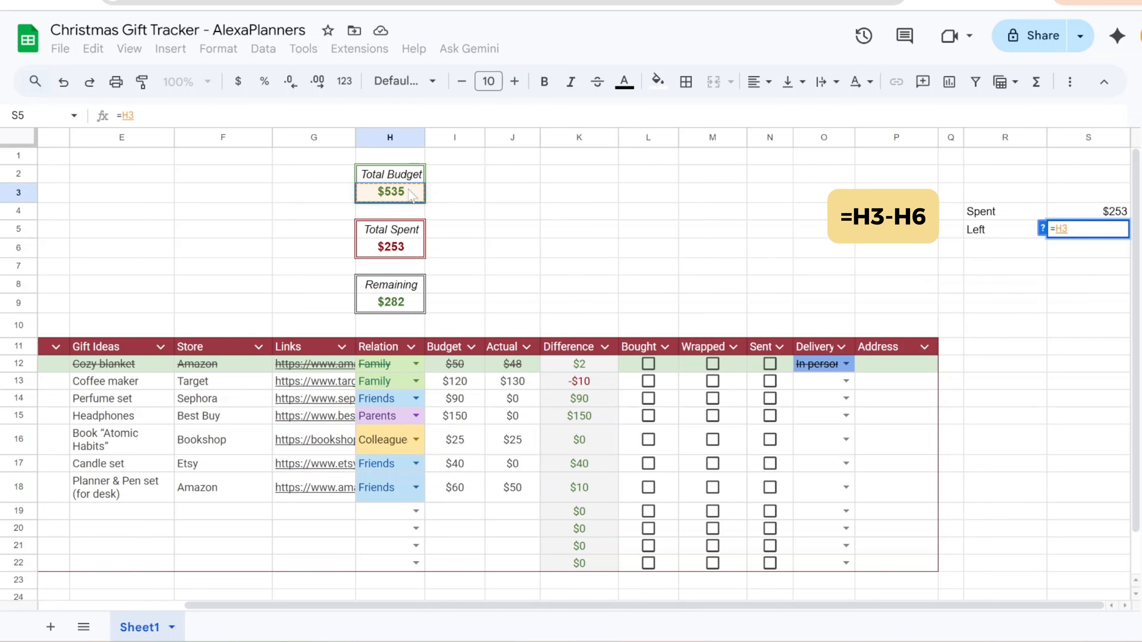
type("-")
left_click(394, 252)
key("Return")
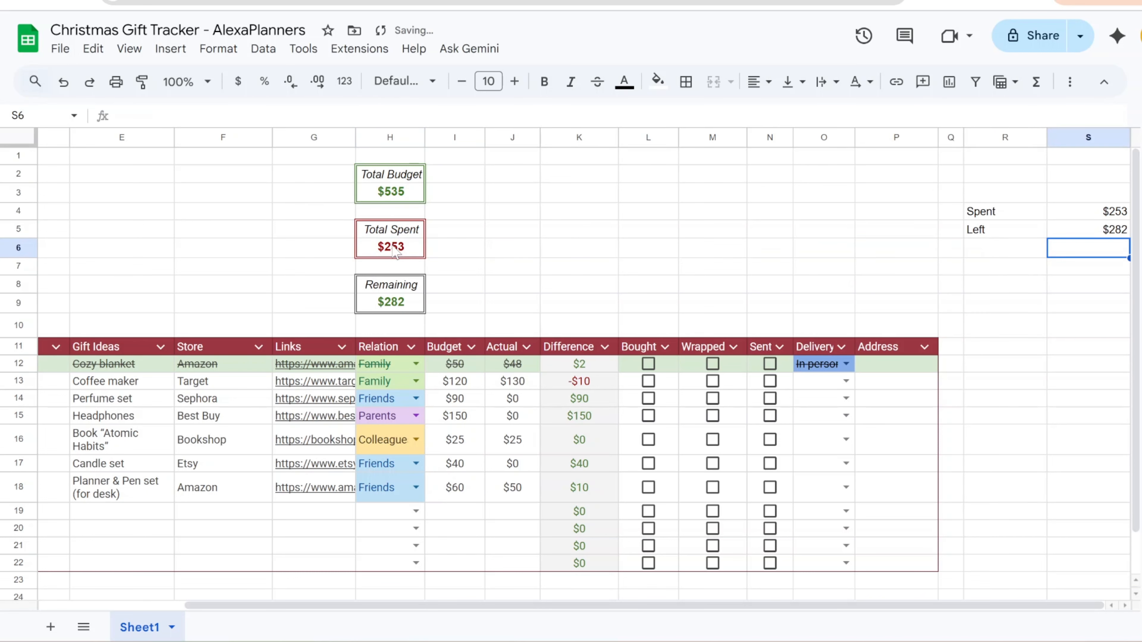
- Insert a chart from the Spent and Left range R4:S5 and make it a doughnut chart
left_click_drag(1002, 212, 1087, 238)
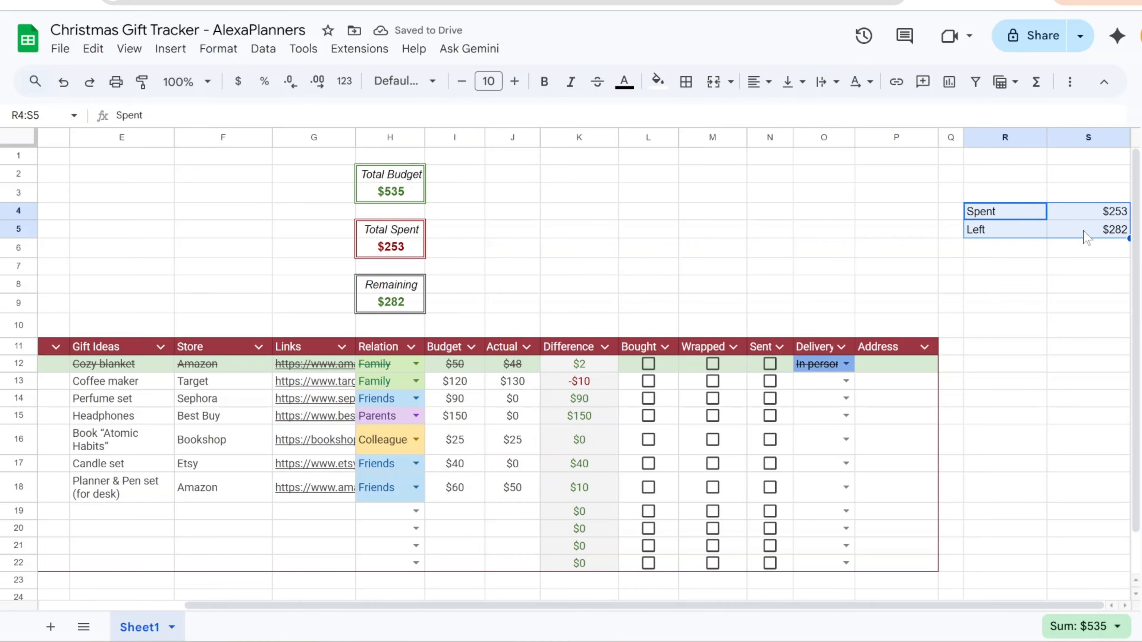
left_click(269, 53)
mouse_move(170, 52)
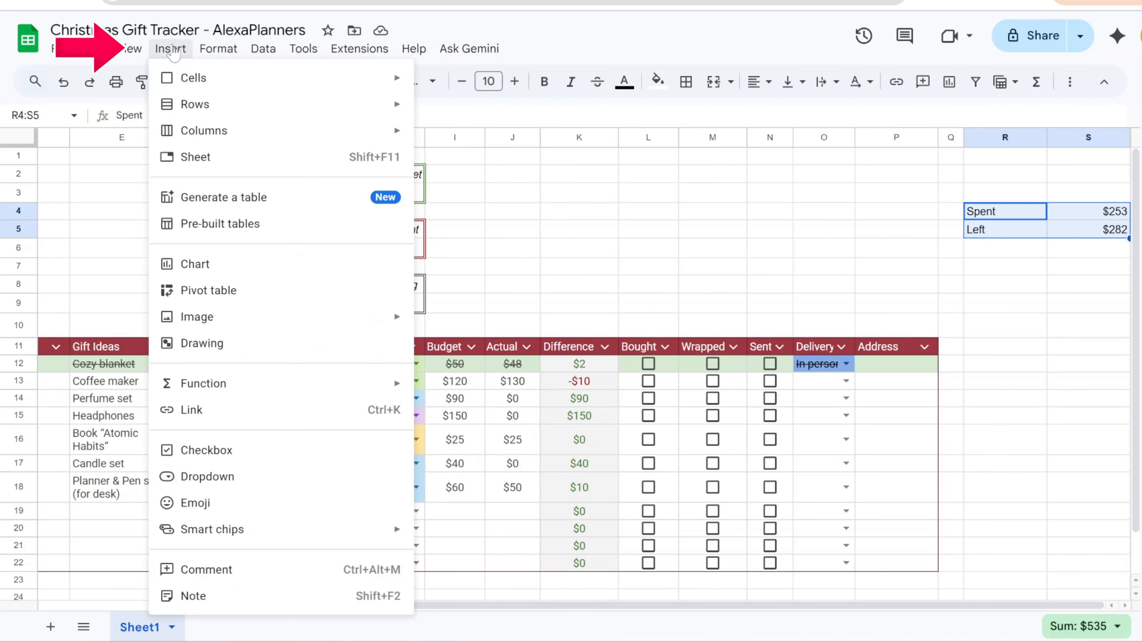
left_click(182, 270)
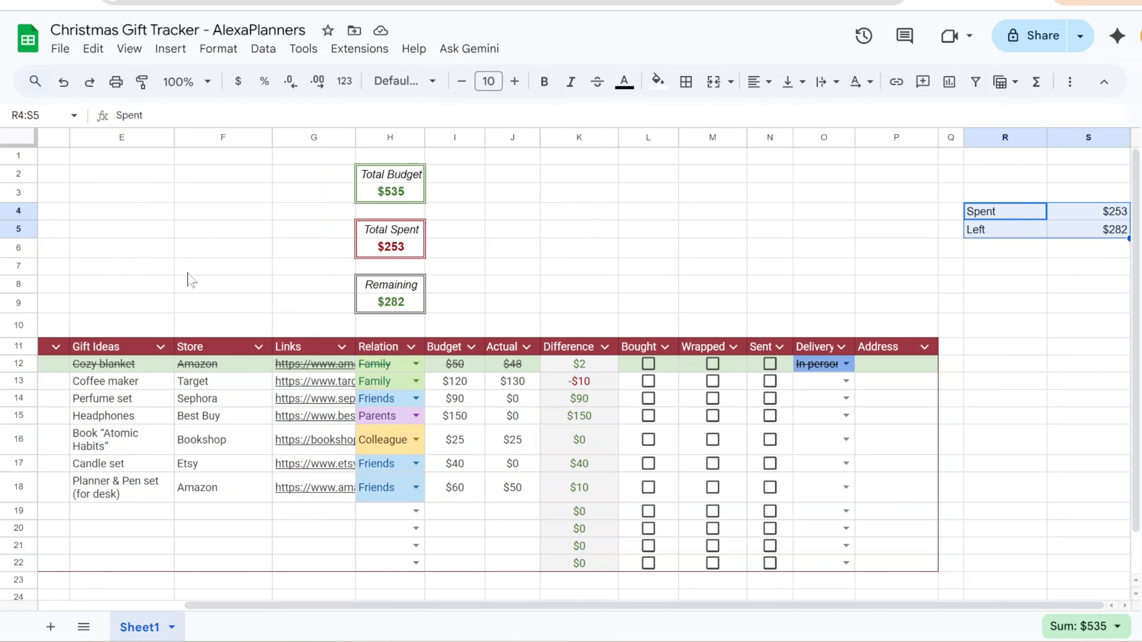
left_click(1099, 198)
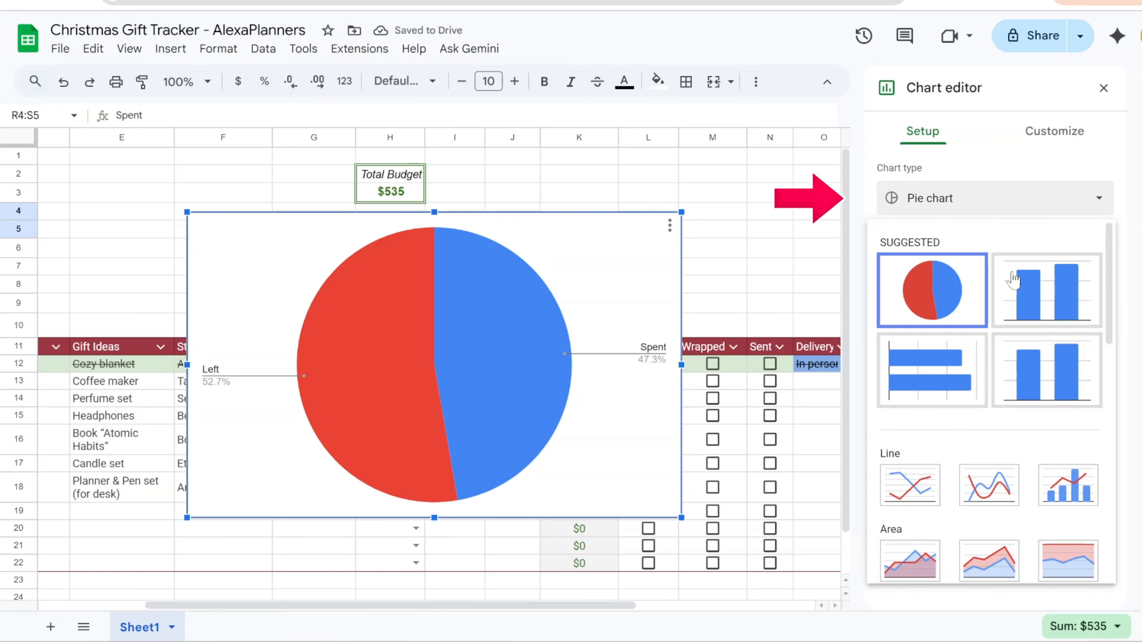
scroll(989, 359, "down", 6)
left_click(987, 349)
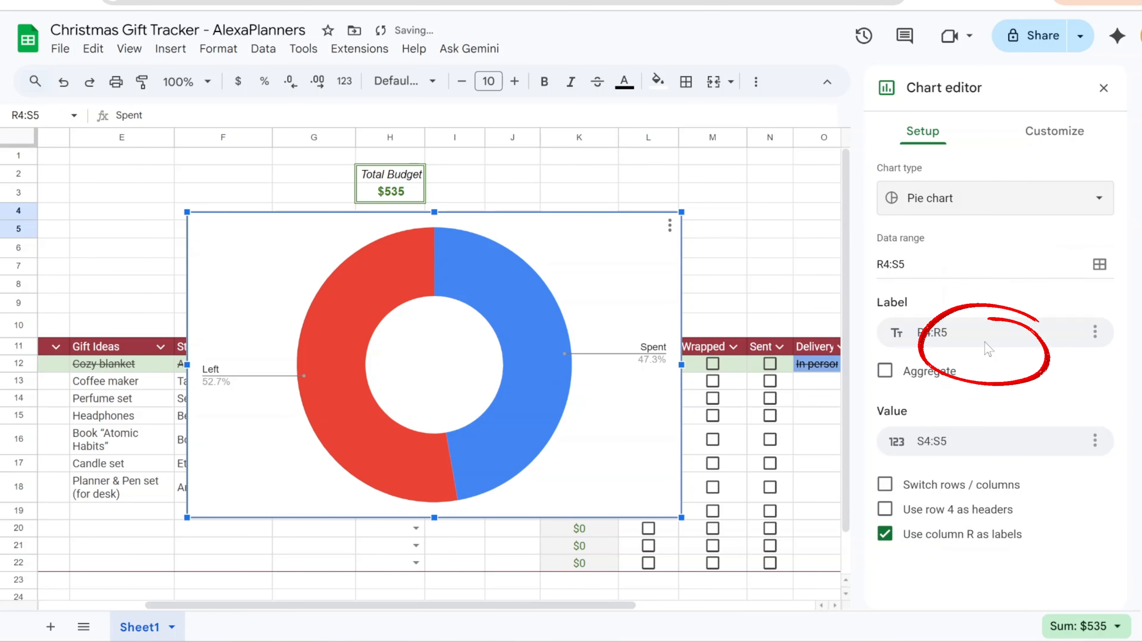
- Set the doughnut chart's border color to None
left_click(1051, 133)
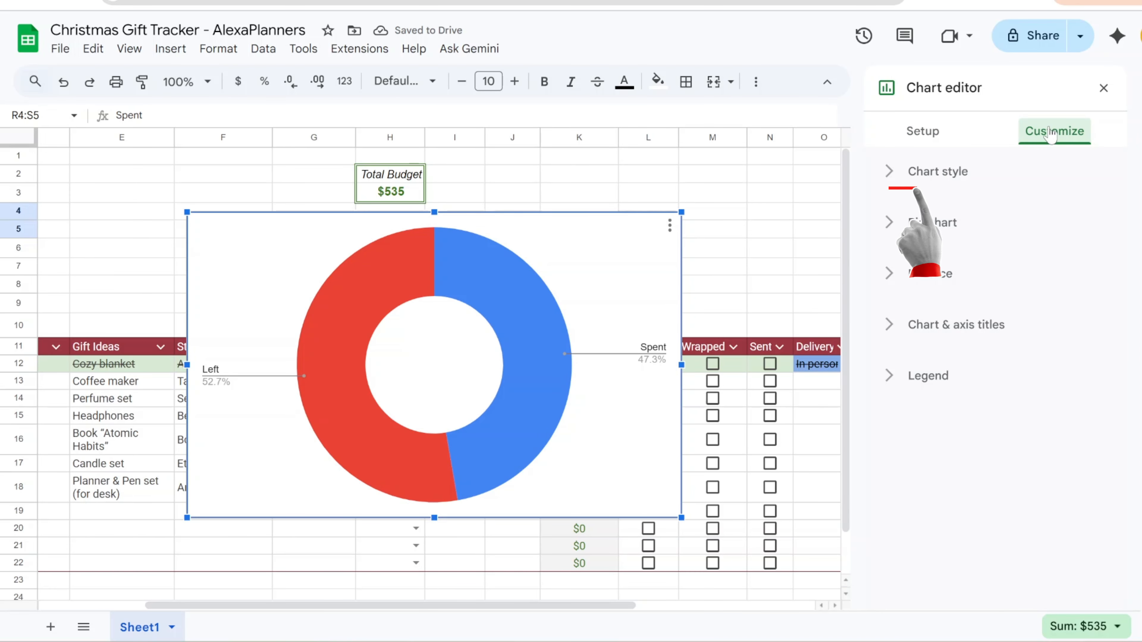
left_click(937, 171)
left_click(922, 310)
left_click(926, 350)
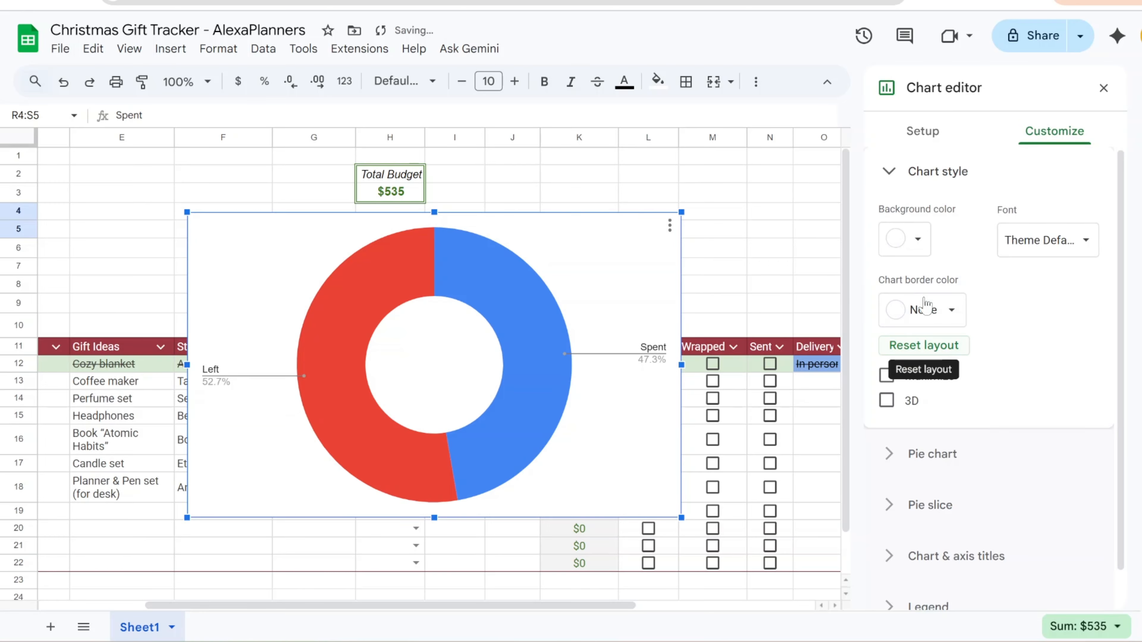
left_click(937, 171)
- Set the chart's donut hole size to 75%
left_click(917, 222)
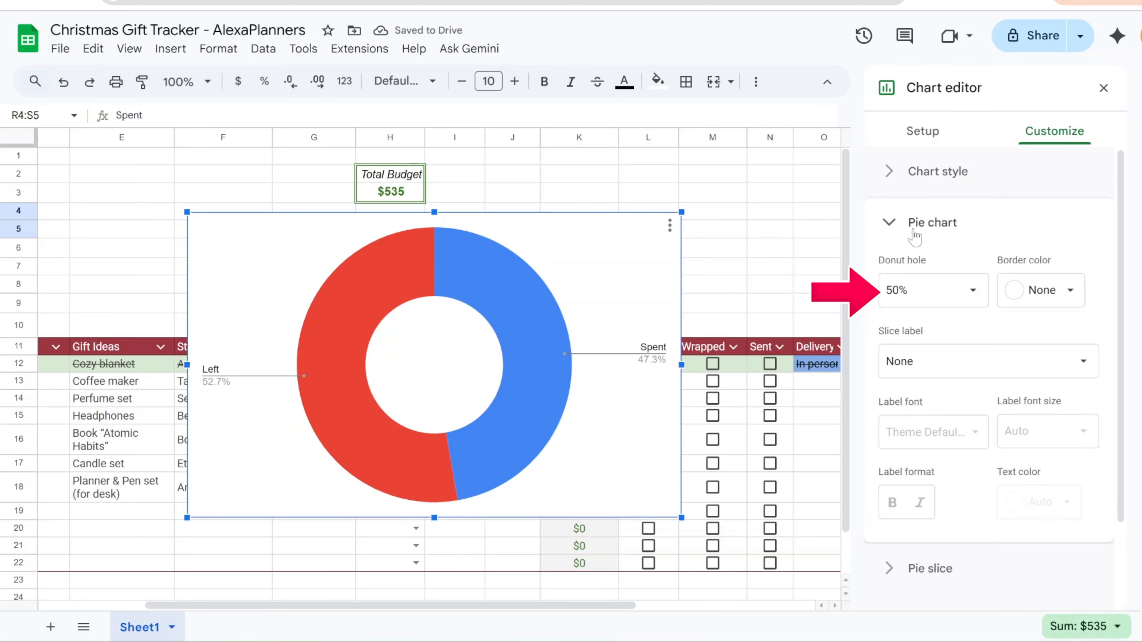
left_click(918, 290)
left_click(921, 402)
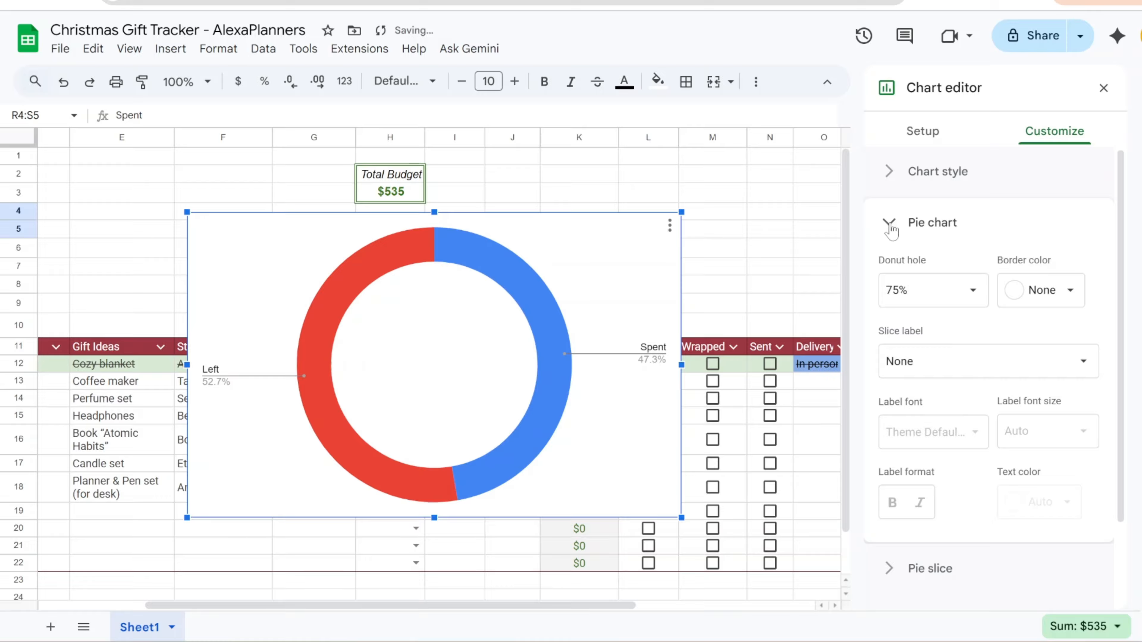
left_click(890, 225)
- Color the chart's Spent slice dark red and its Left slice dark green
left_click(908, 273)
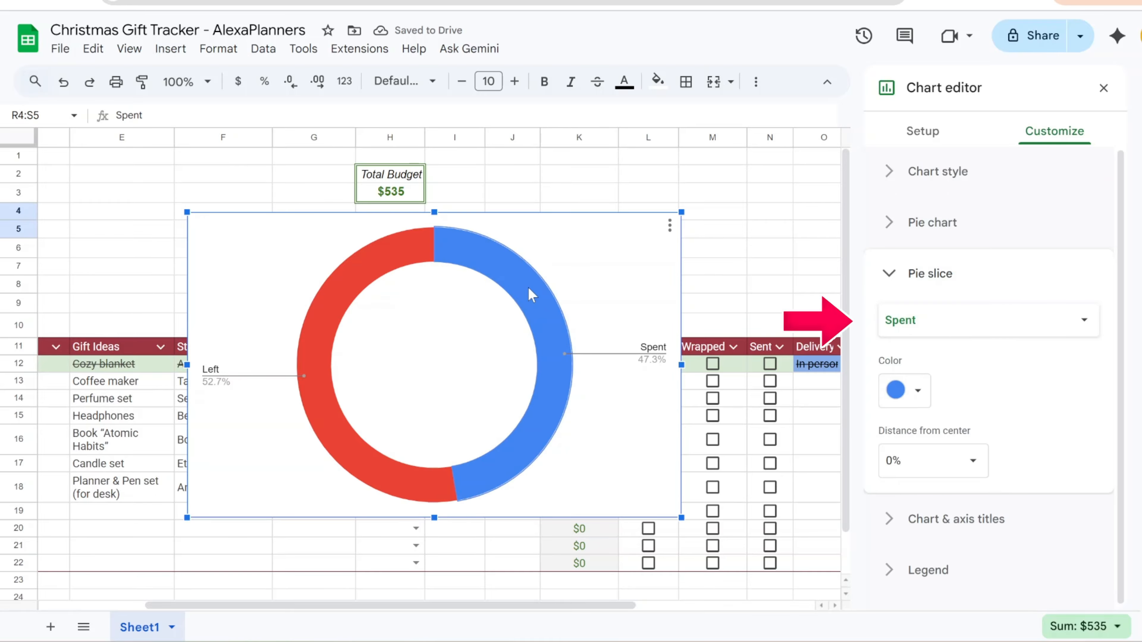
left_click(903, 389)
left_click(913, 242)
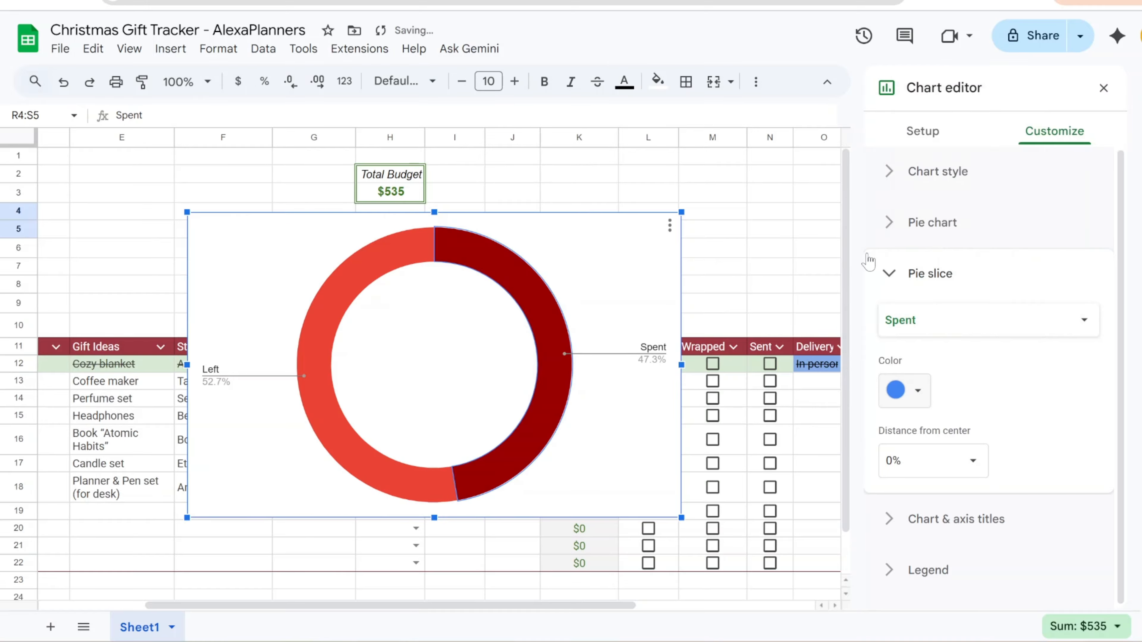
left_click(316, 383)
left_click(905, 390)
left_click(971, 250)
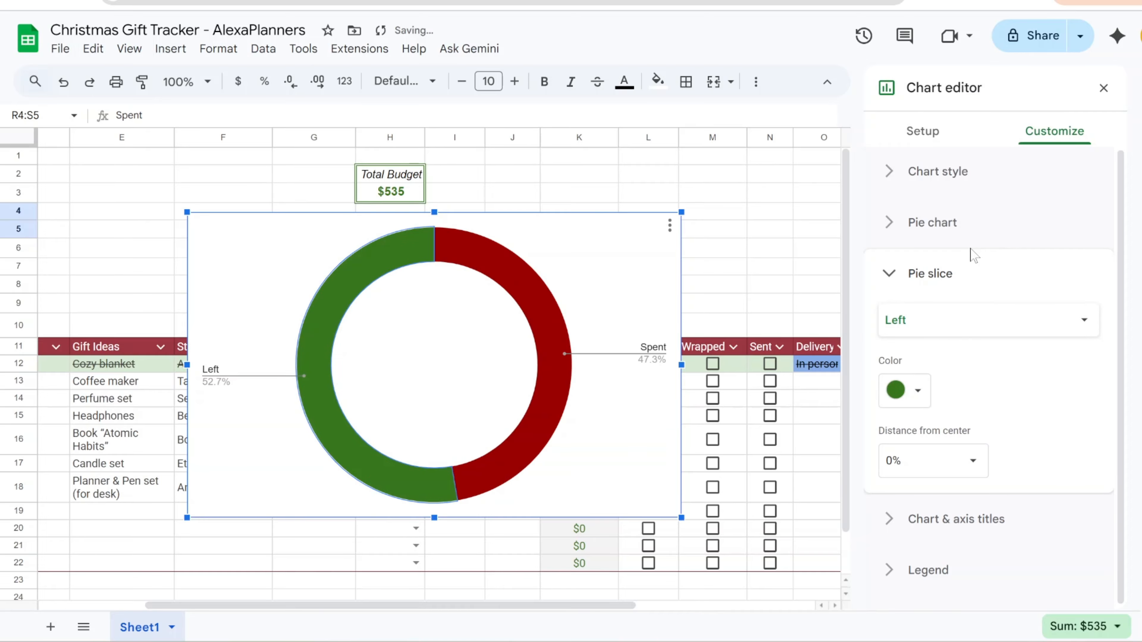
- Remove the chart's legend by setting its position to None
left_click(899, 570)
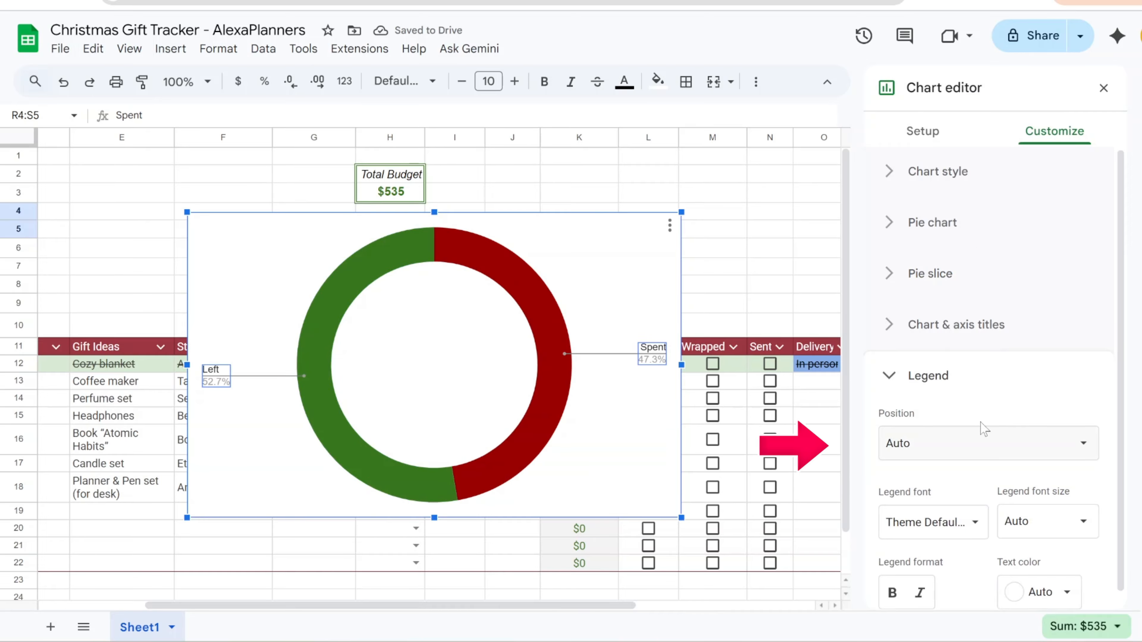
left_click(980, 439)
left_click(943, 259)
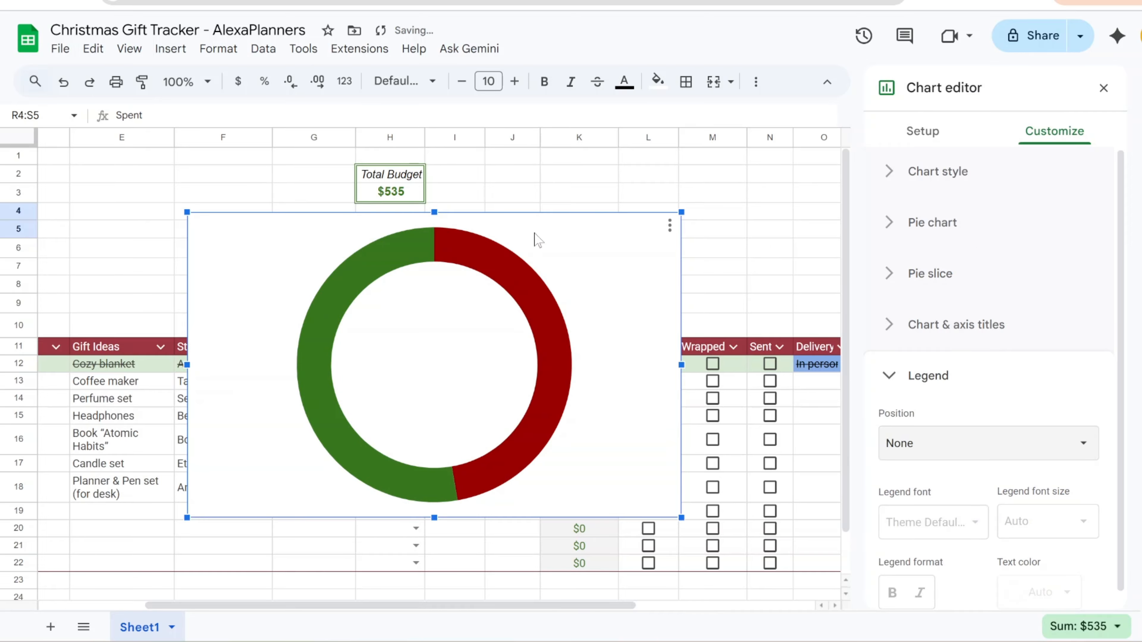
- Move the chart beside the budget totals and shrink it to fit above the table header
left_click_drag(535, 234, 665, 185)
left_click(1103, 89)
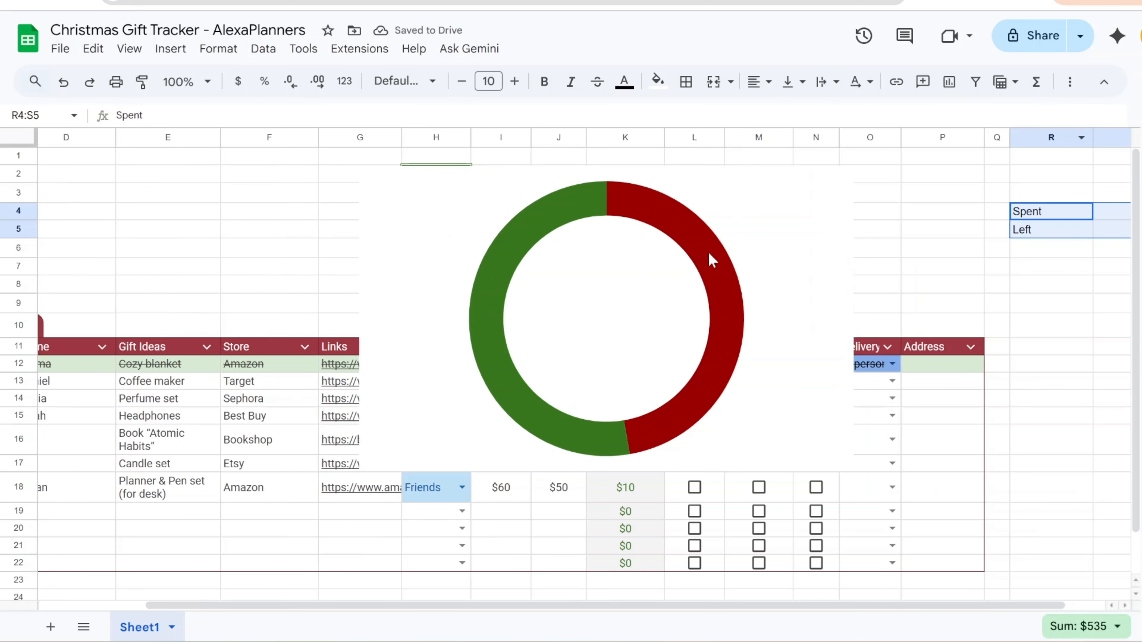
left_click_drag(708, 258, 713, 335)
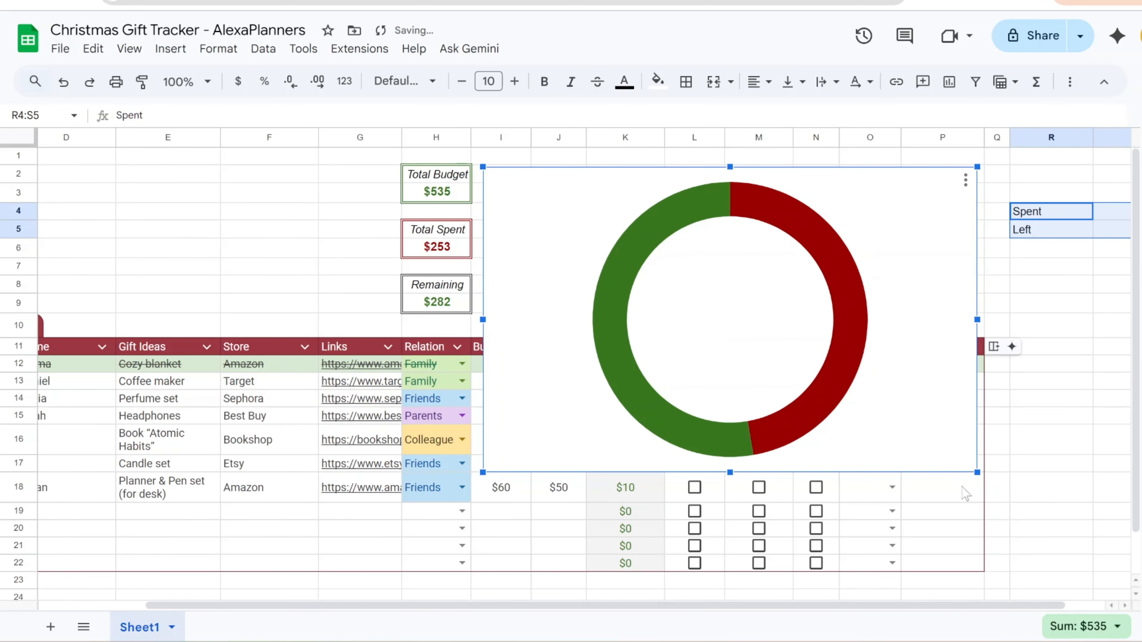
left_click_drag(976, 472, 703, 333)
left_click_drag(635, 214, 630, 211)
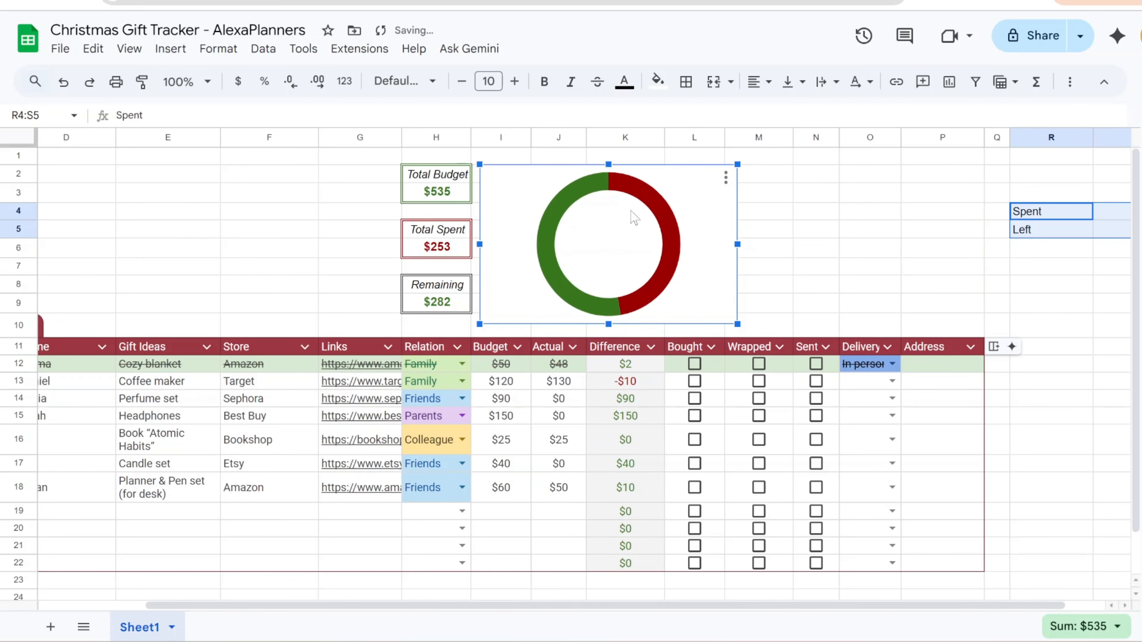
- Add the chart title "Spent vs Left" with a font size of 12
double_click(720, 184)
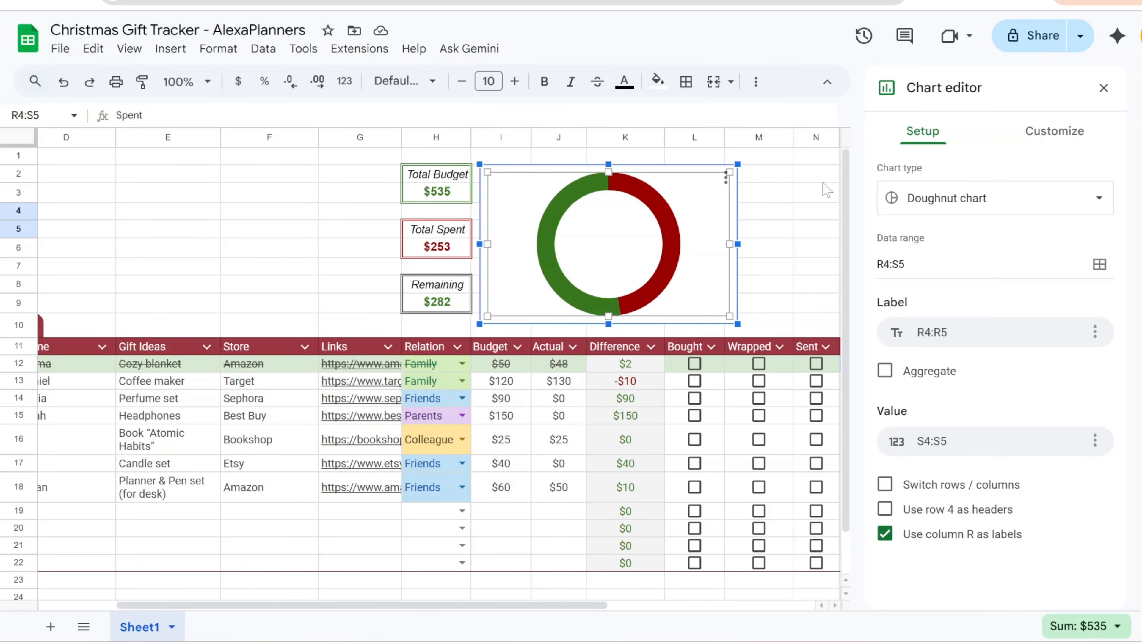
left_click(1005, 135)
left_click(989, 323)
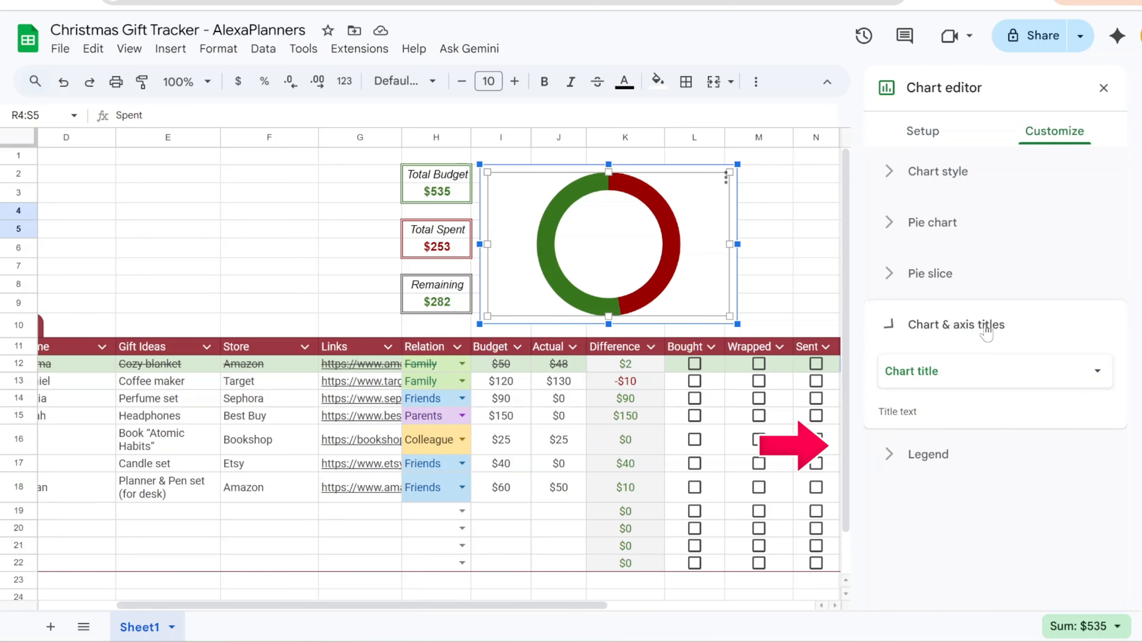
left_click(988, 448)
type("Spentvs Left")
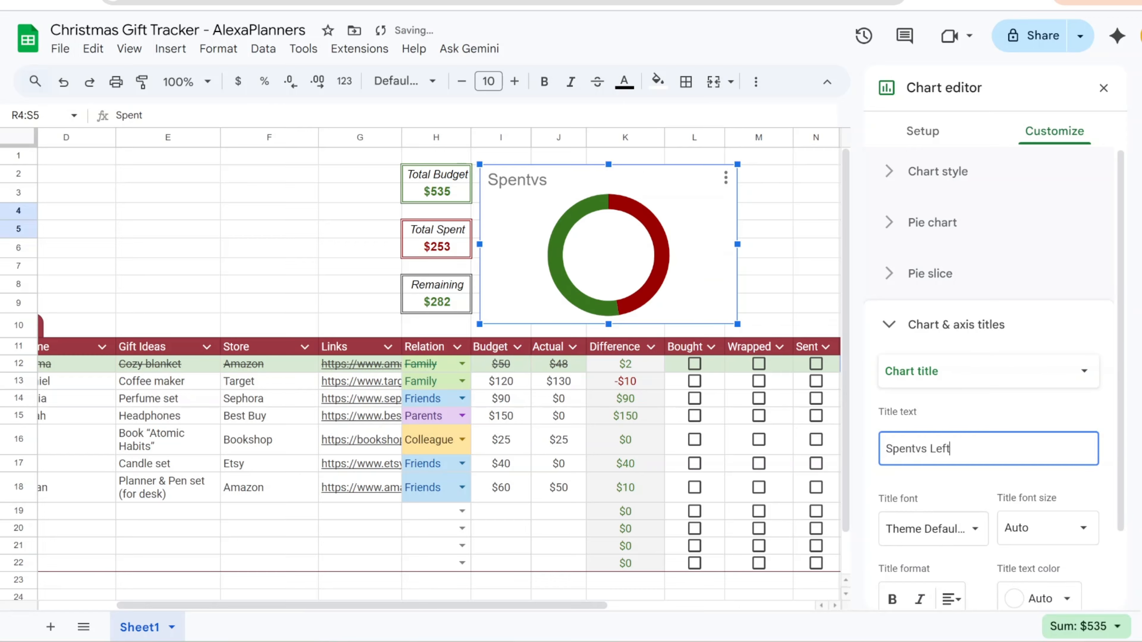
left_click(1079, 540)
left_click(1035, 306)
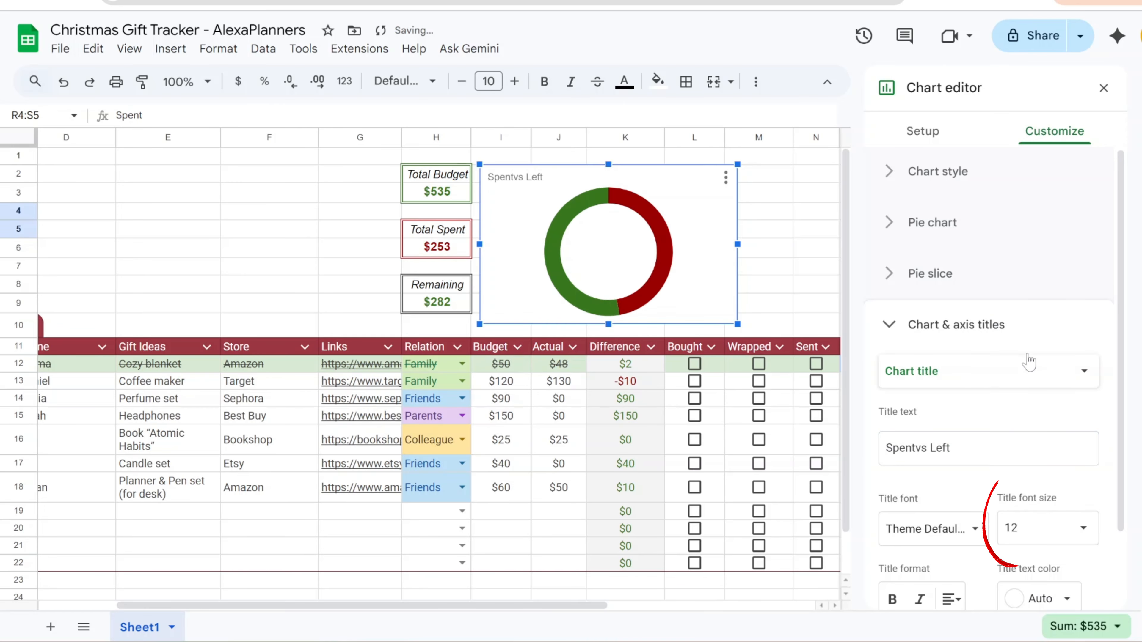
left_click(918, 449)
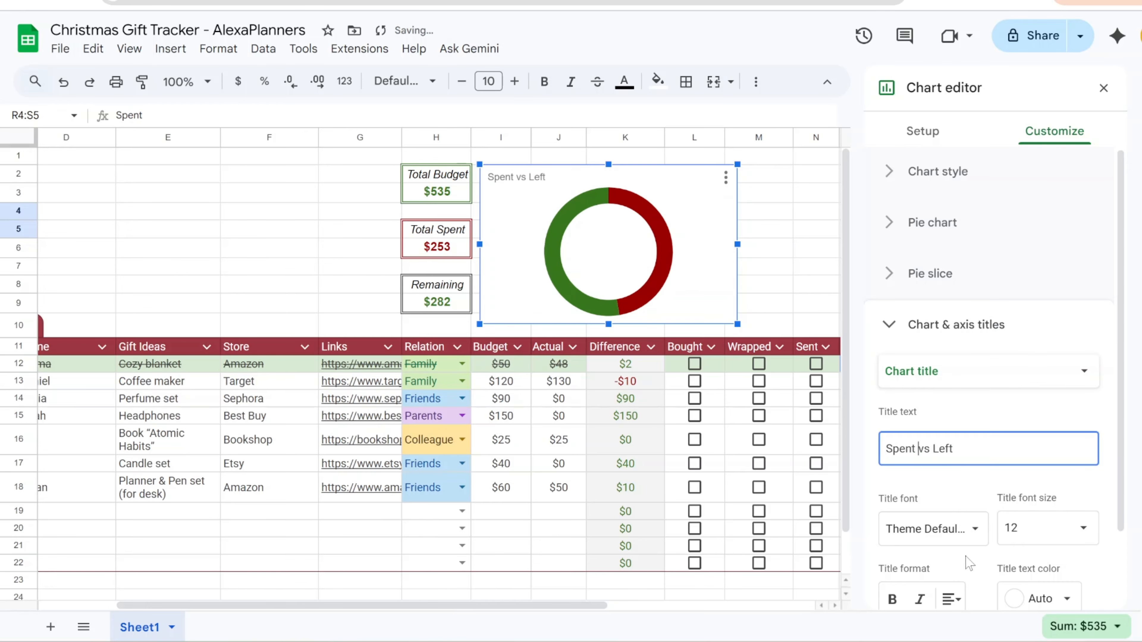
- Center the chart title
scroll(969, 562, "down", 2)
left_click(951, 516)
left_click(973, 548)
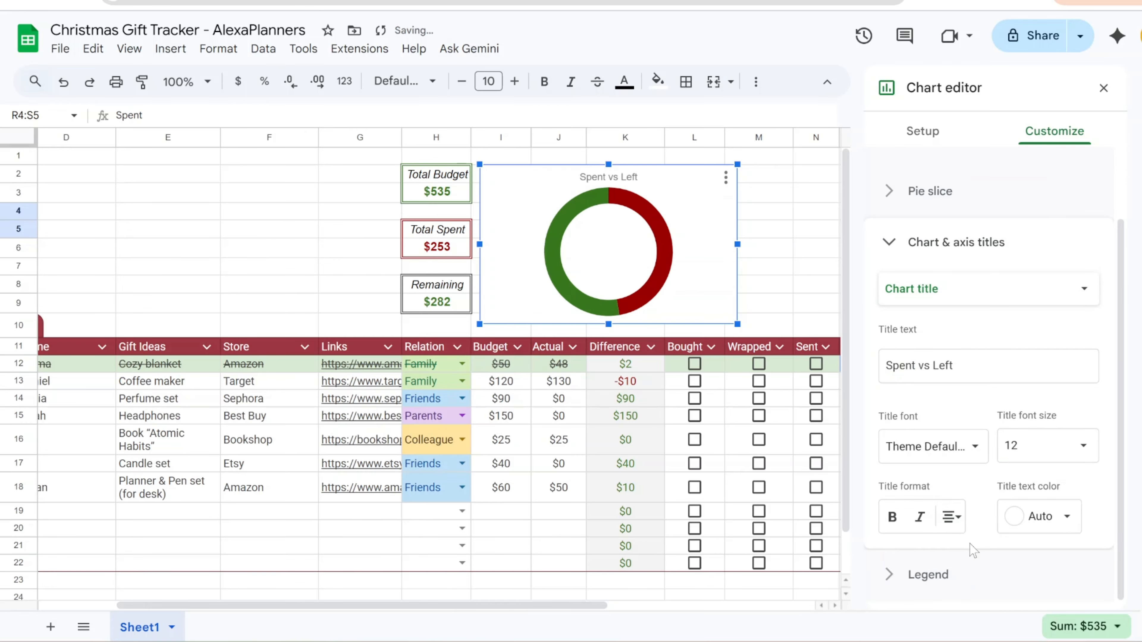
- Narrow the chart to fit closely around the ring and place it close to the budget totals
left_click(1103, 88)
left_click_drag(479, 244, 582, 245)
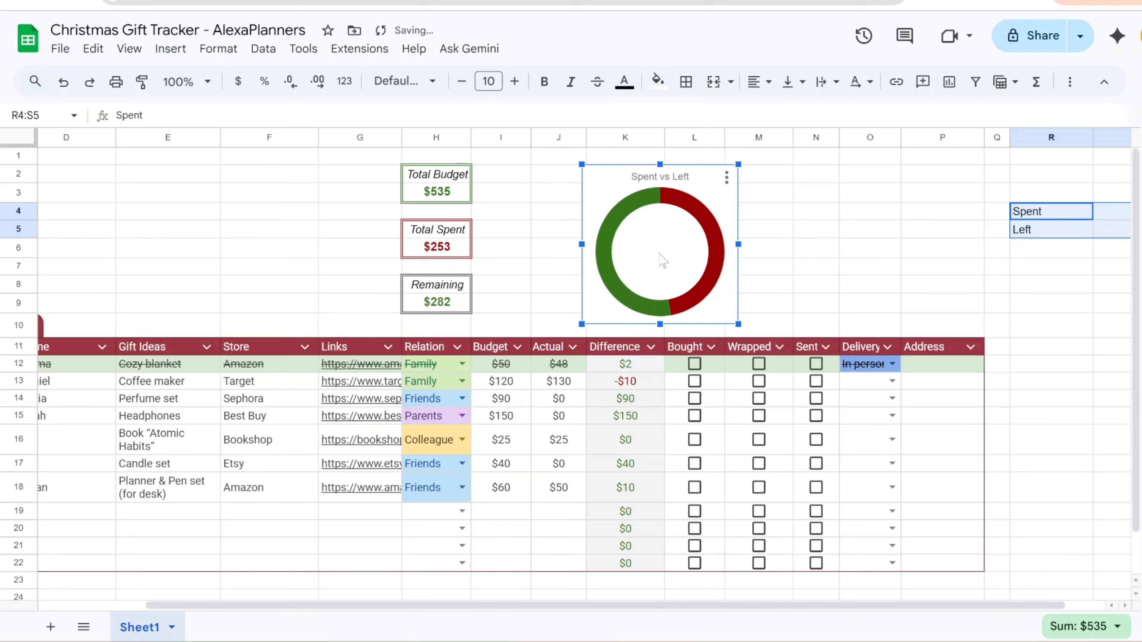
left_click_drag(654, 248, 617, 275)
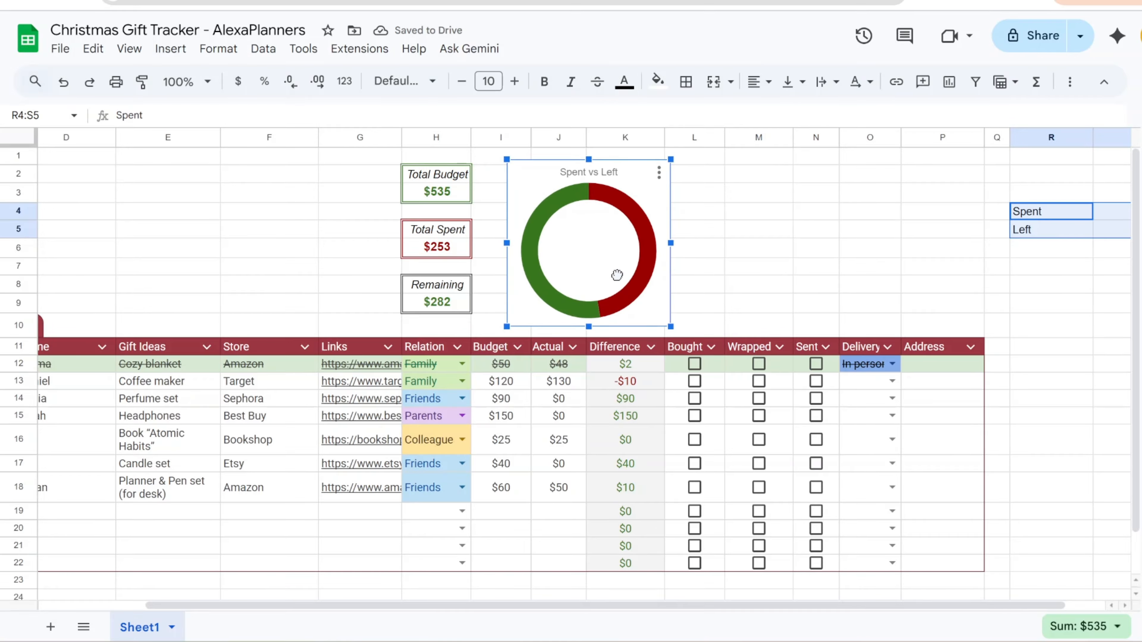
- Hide the helper columns R and S
left_click(1033, 137)
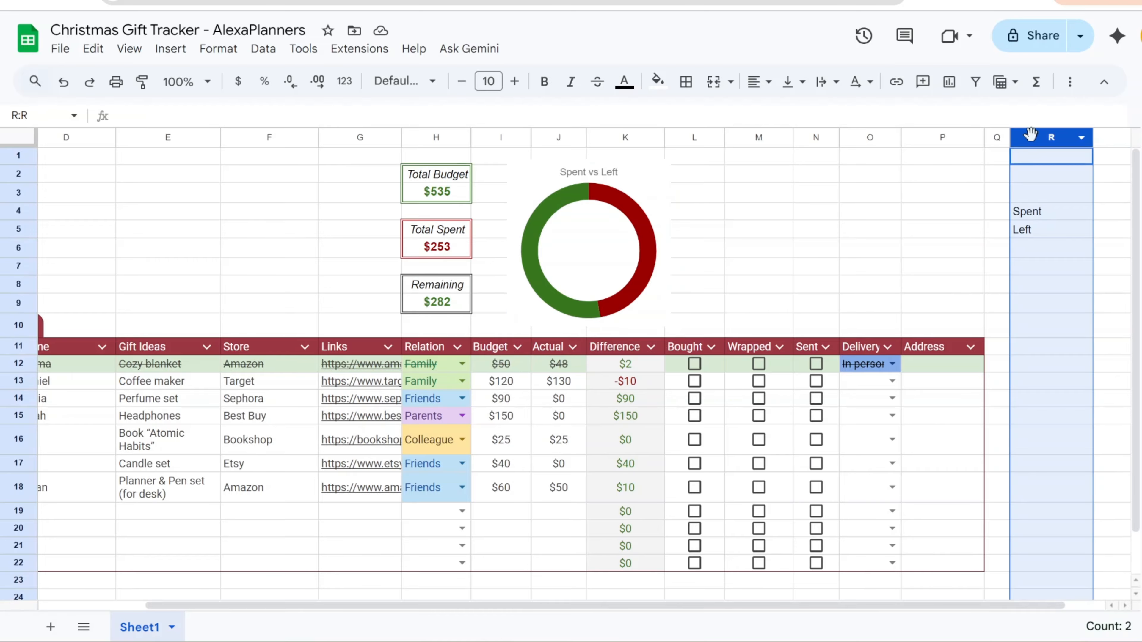
scroll(517, 604, "right", 1)
left_click(1061, 137, "ctrl")
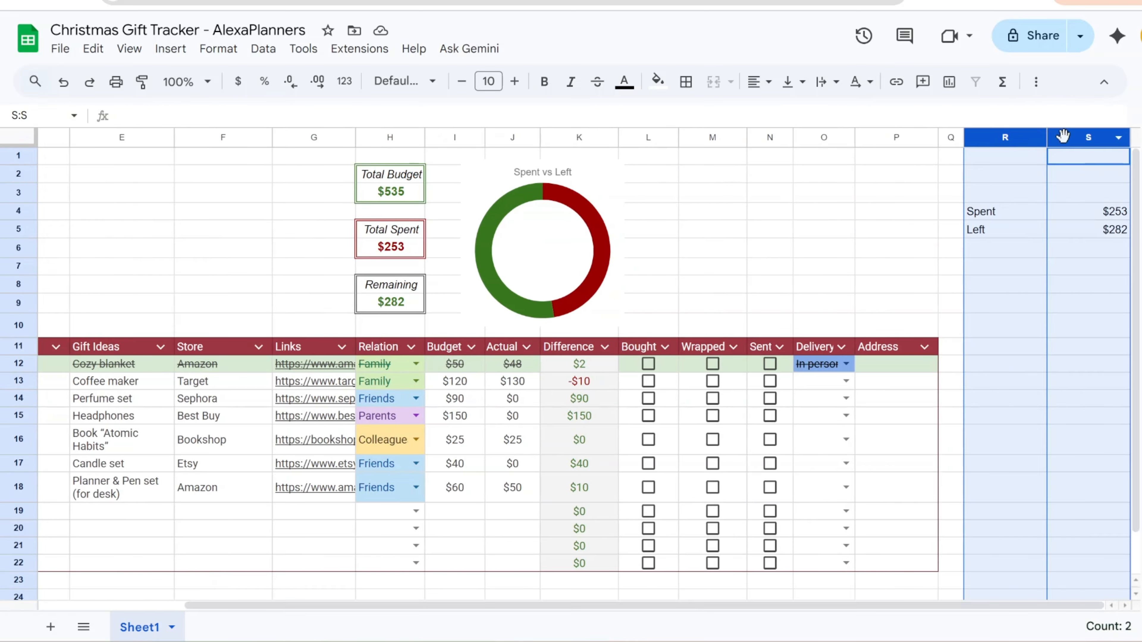
right_click(1064, 141)
left_click(867, 208)
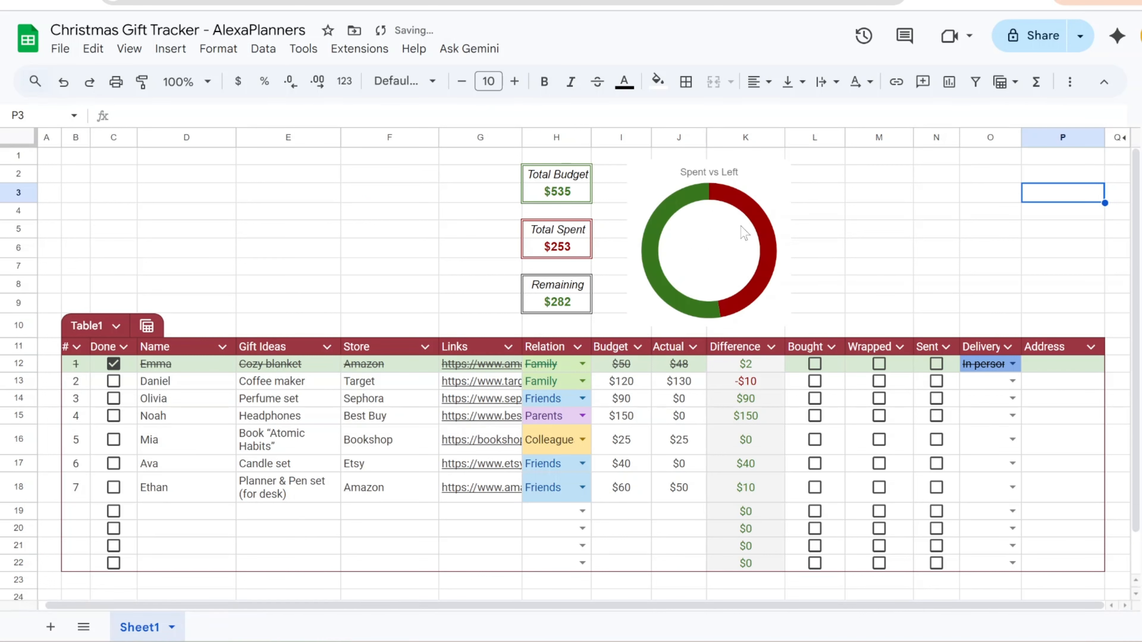
left_click(729, 237)
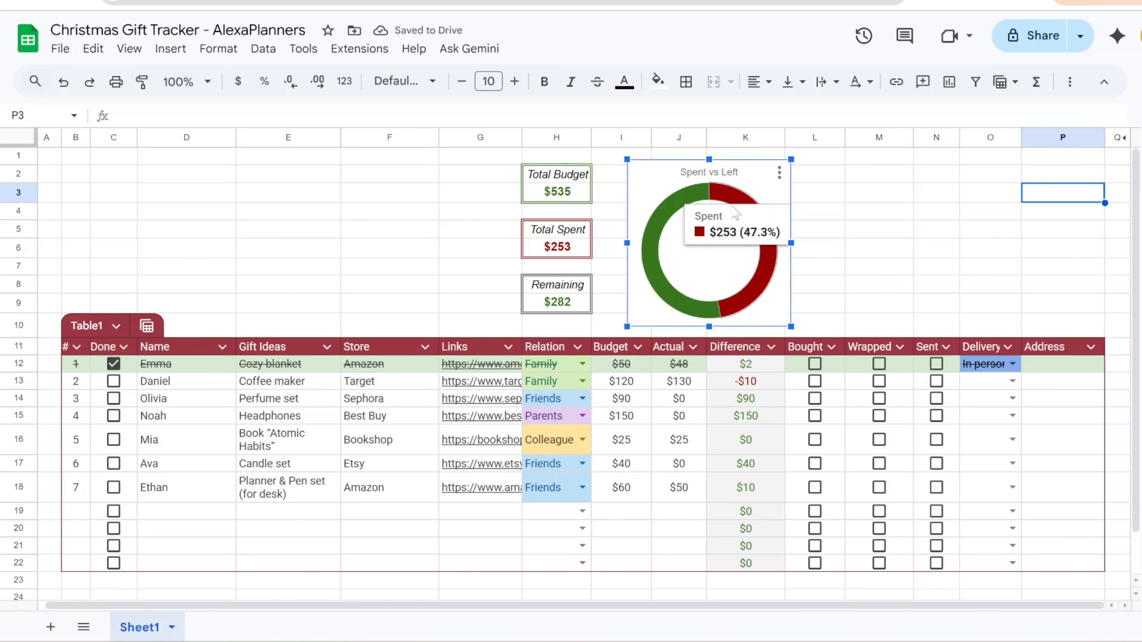
left_click(816, 191)
- Enter the label Gifts in O2 and merge it across O2:P2
left_click(980, 181)
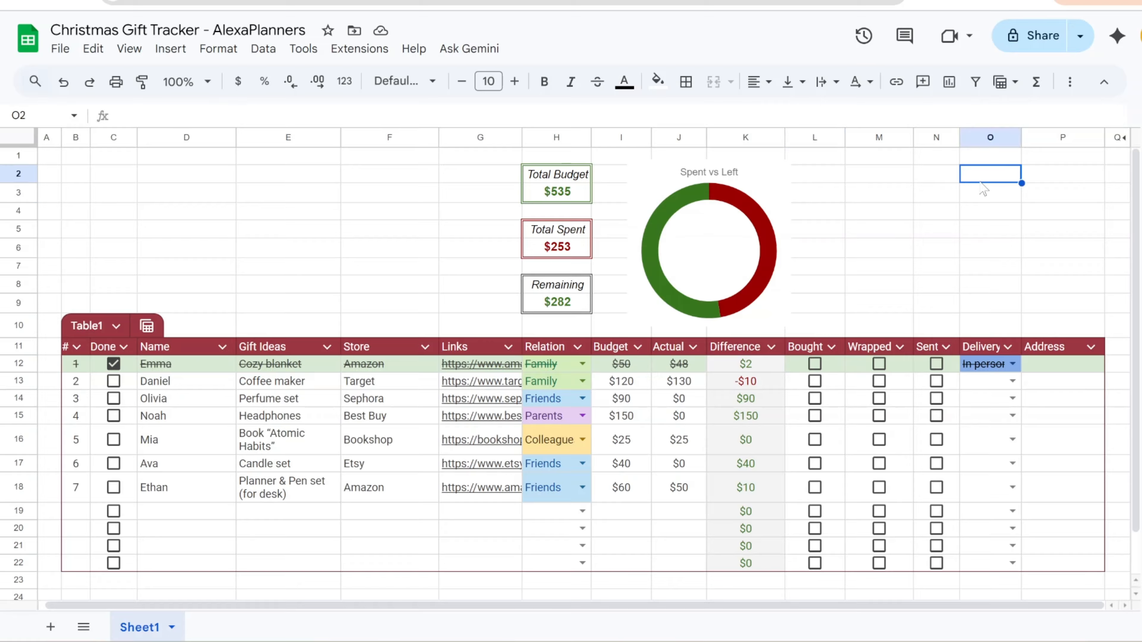
type("Gifts")
key("Return")
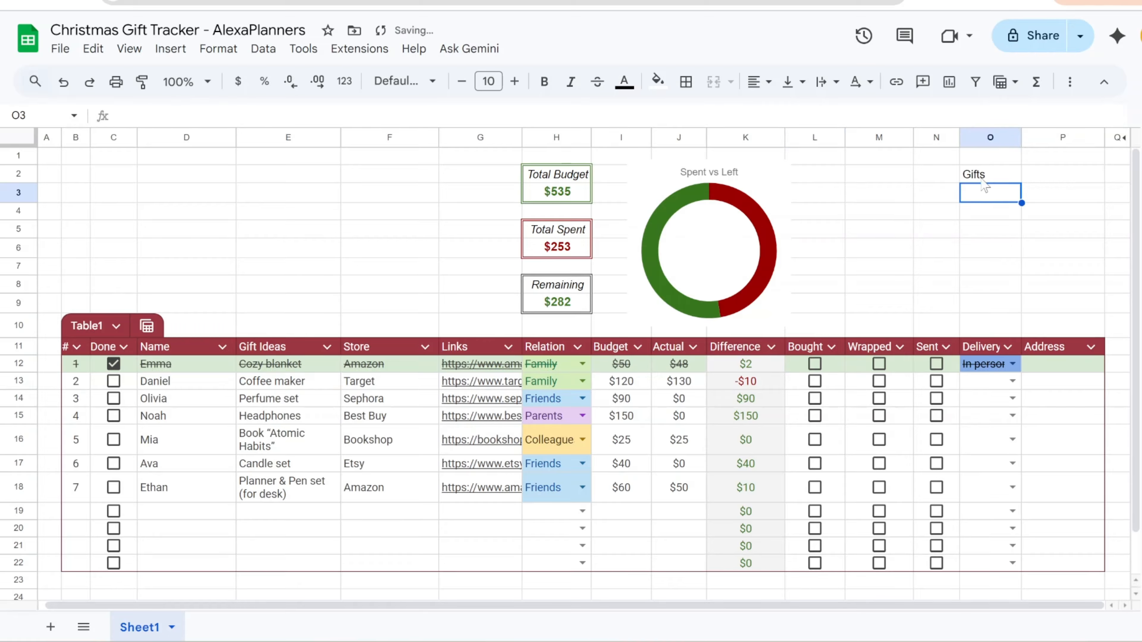
left_click_drag(983, 180, 1061, 177)
left_click(713, 81)
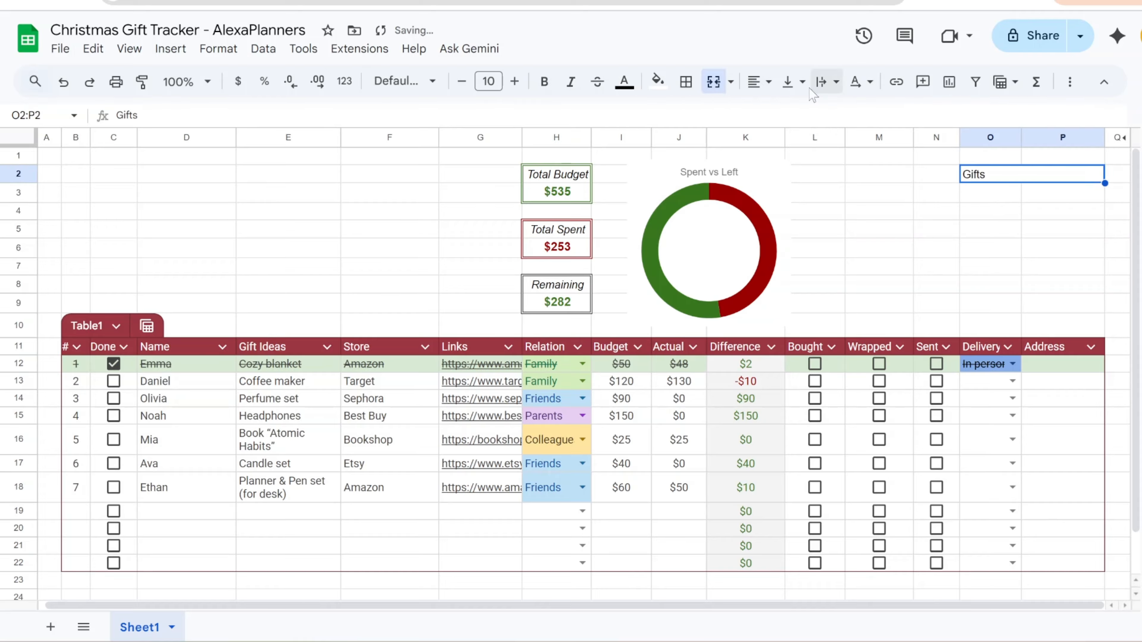
- Center the Gifts heading, make it bold and color its text dark green
left_click(759, 82)
left_click(785, 115)
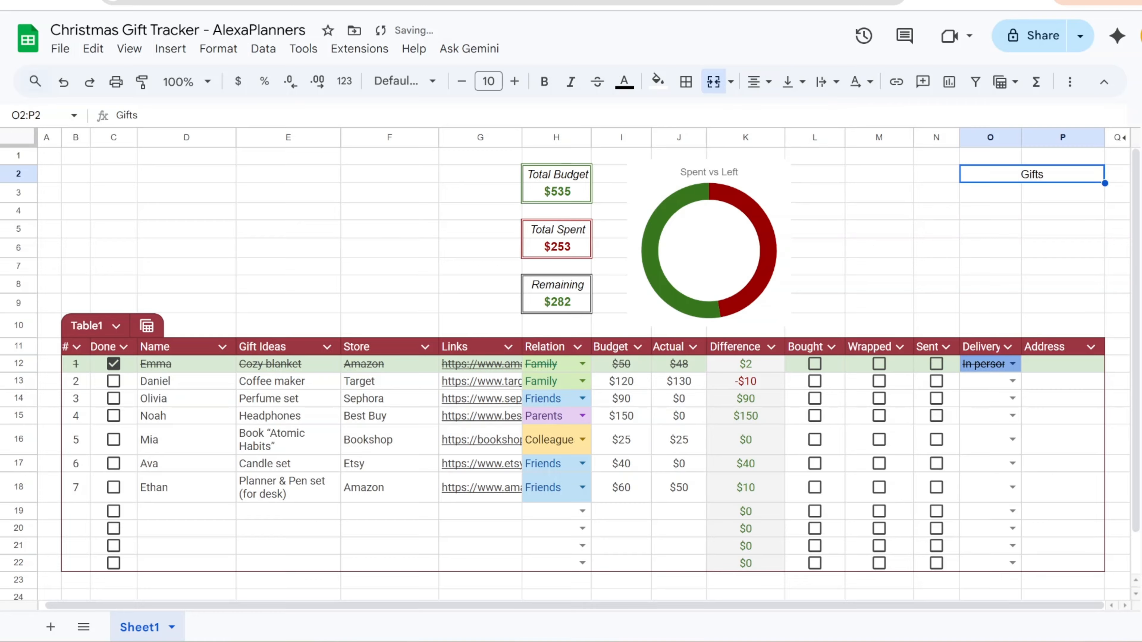
left_click(549, 83)
left_click(624, 81)
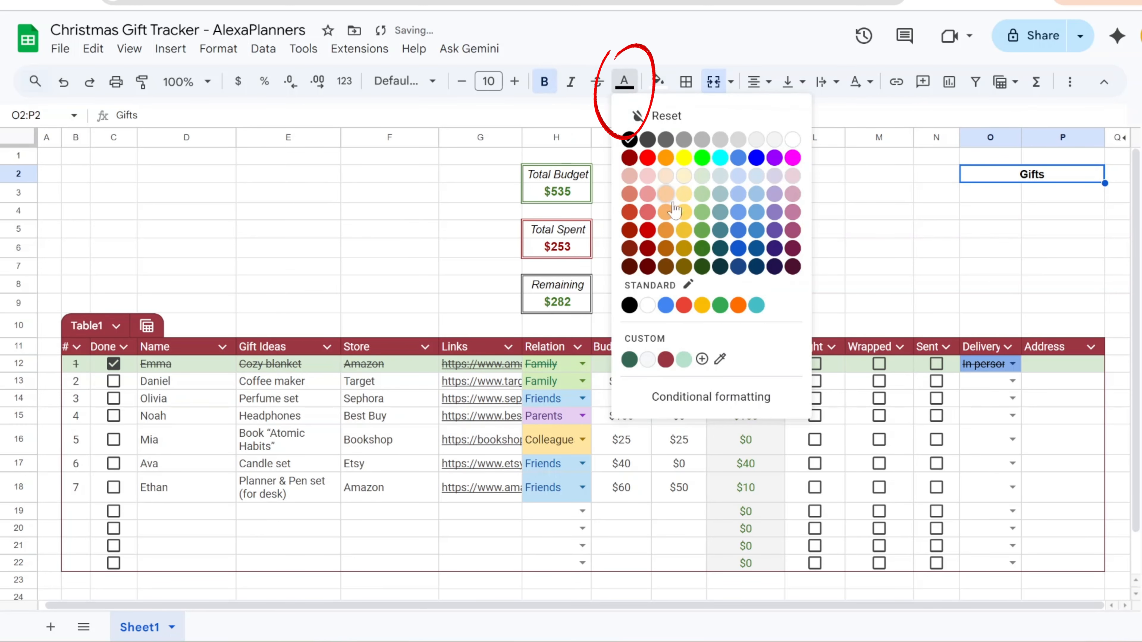
left_click(704, 251)
- Enter the label Ready in O8 and the formula =COUNTIF(Table1[Done],"true") in O9
left_click(984, 288)
type("Ready")
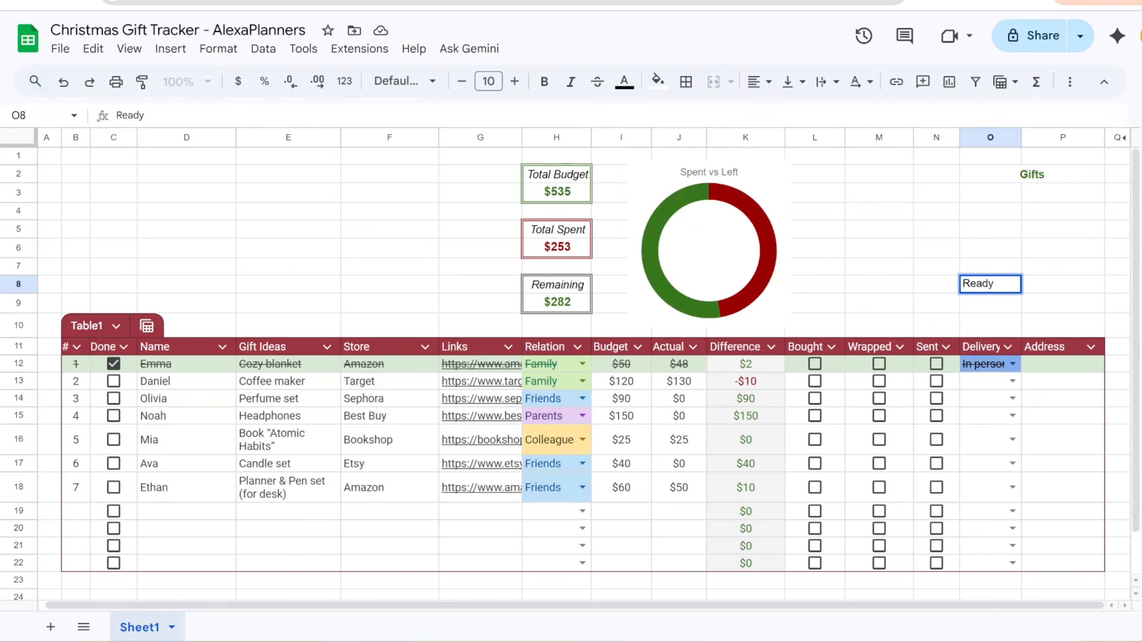
key("Return")
type("=count")
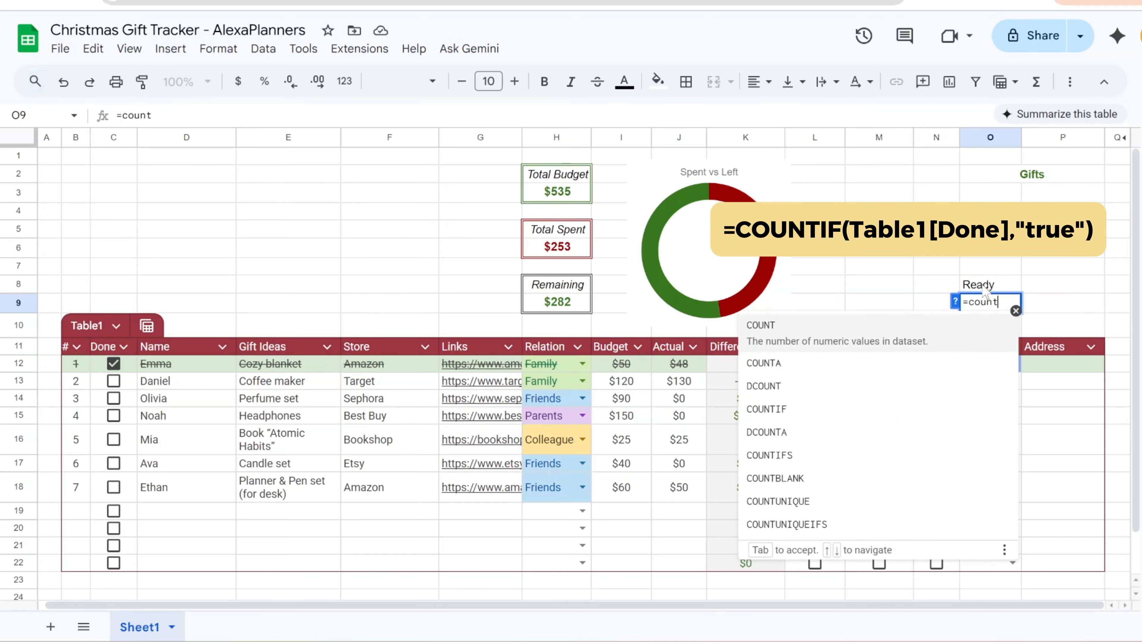
type("if(Table")
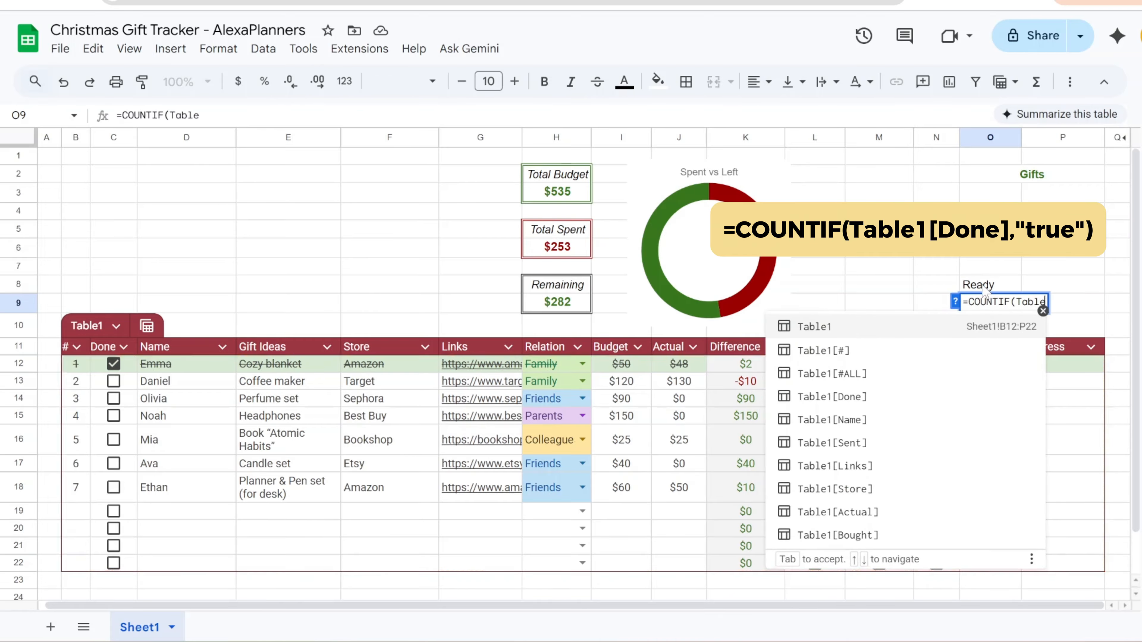
type("1[")
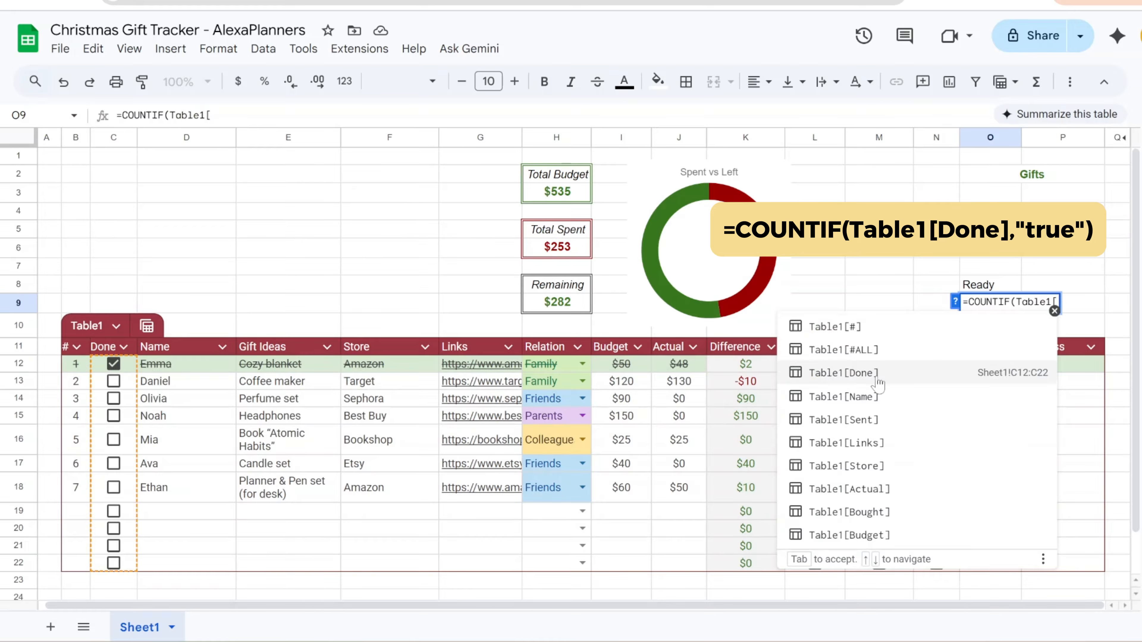
left_click(868, 378)
type(",\"")
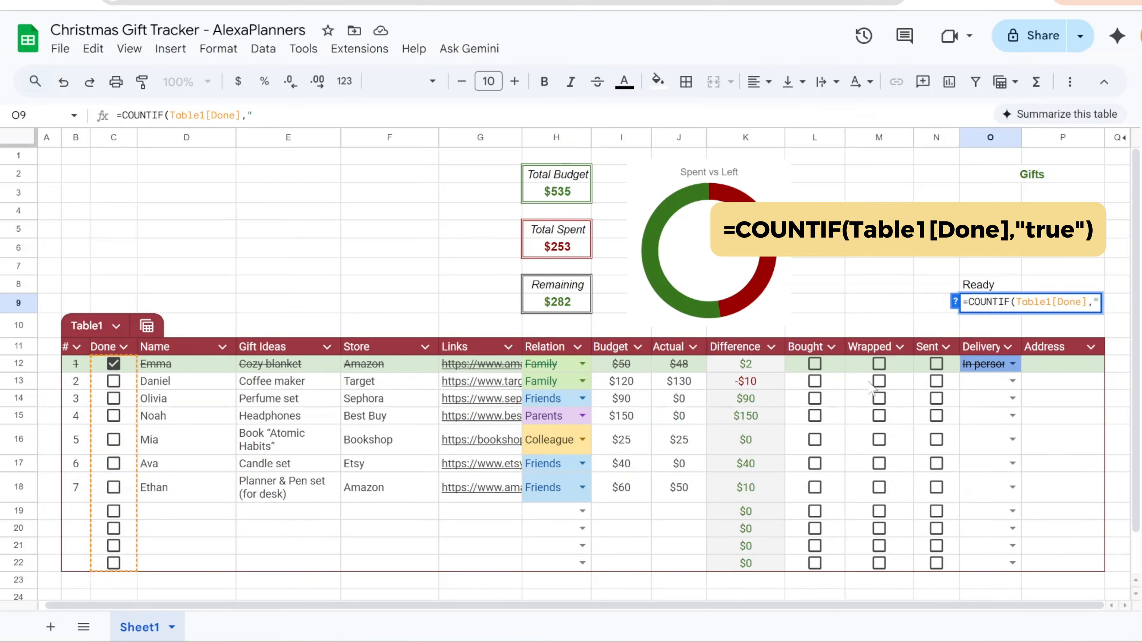
type("true\"")
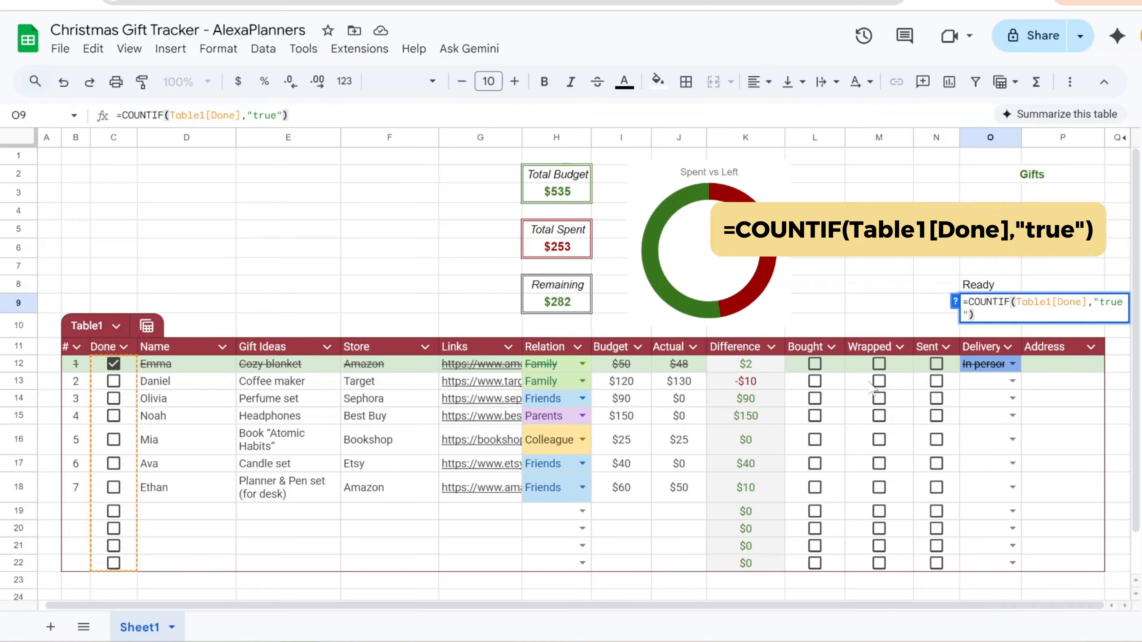
key("Return")
- Test the Ready count by ticking and unticking the Done boxes in rows 13 and 14
left_click(113, 382)
left_click(114, 399)
left_click(113, 399)
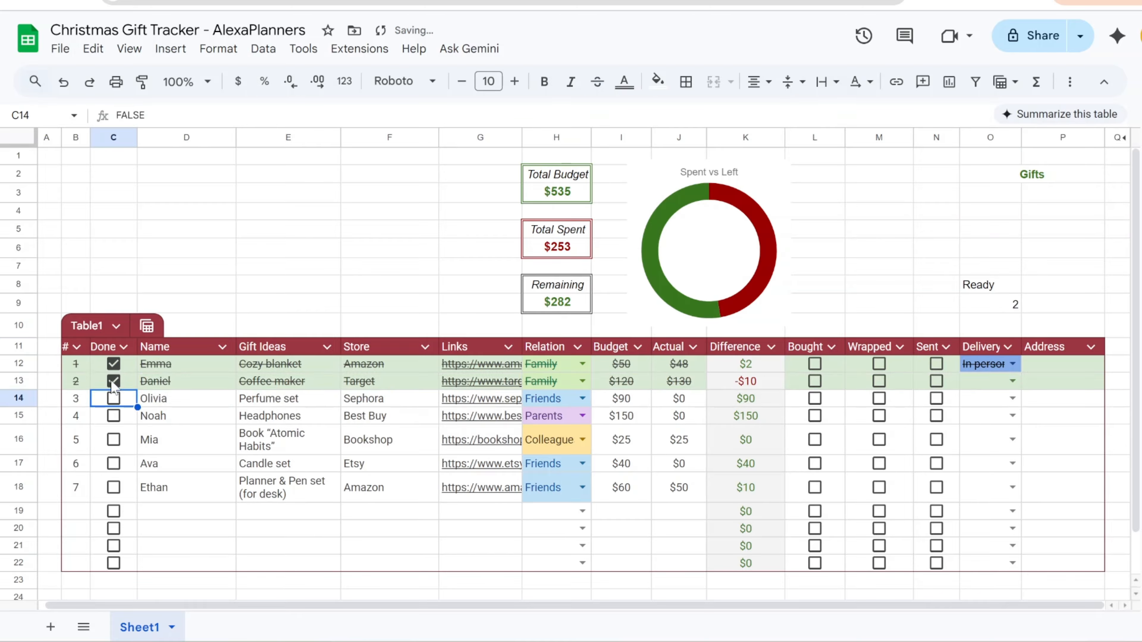
left_click(114, 381)
- Enter the label Left in P8 and the formula =COUNTA(Table1[Name]) in P9
left_click(1045, 288)
type("Left")
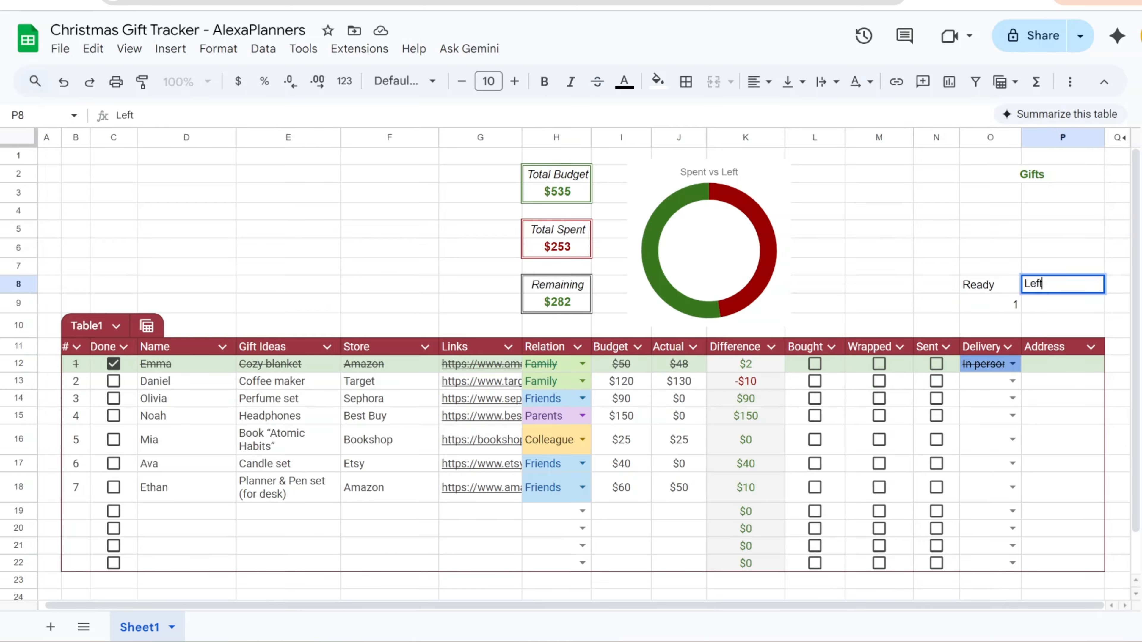
key("Return")
type("=COUNTA(Table")
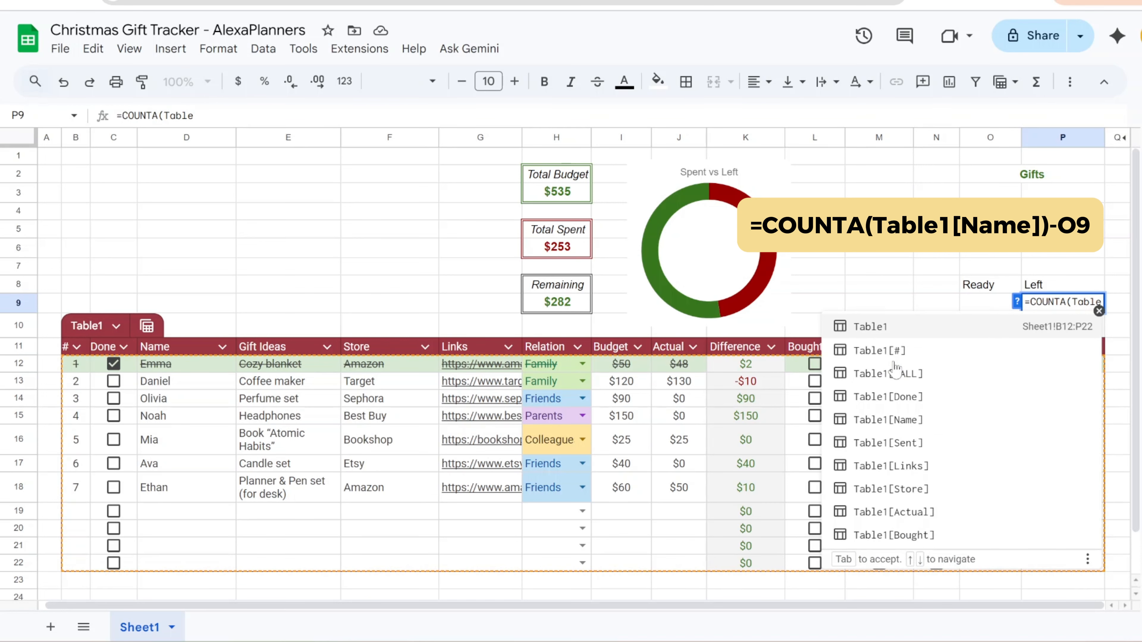
left_click(901, 421)
key("Return")
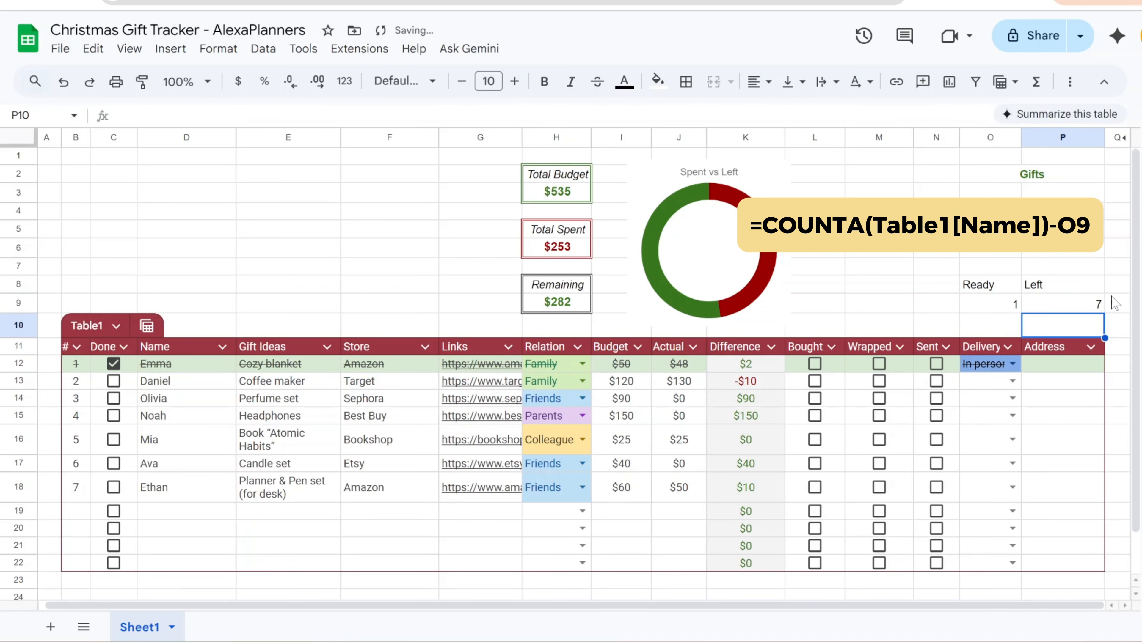
- Test the Left count by entering a sample first name in D19 and deleting it again
left_click(170, 517)
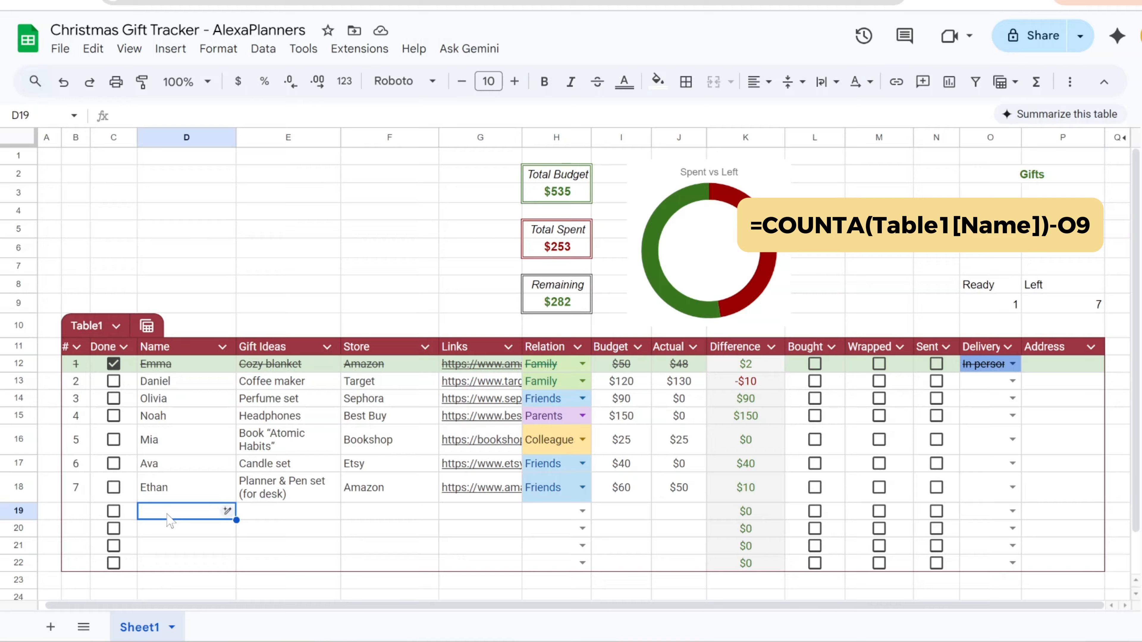
type("Alexa")
key("Return")
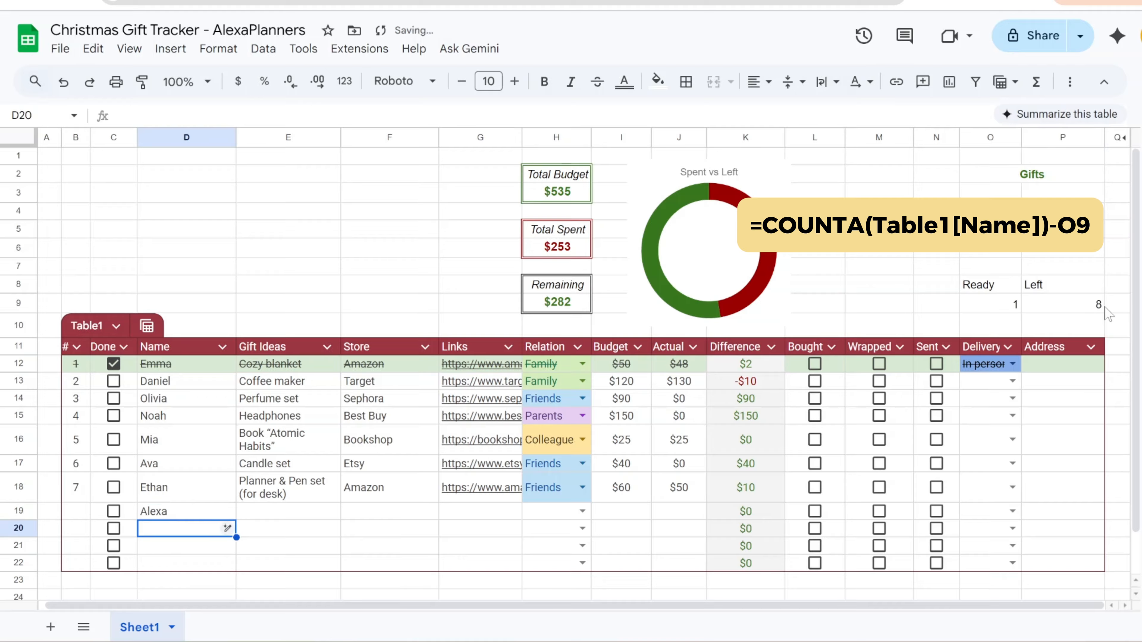
left_click(211, 512)
key("Delete")
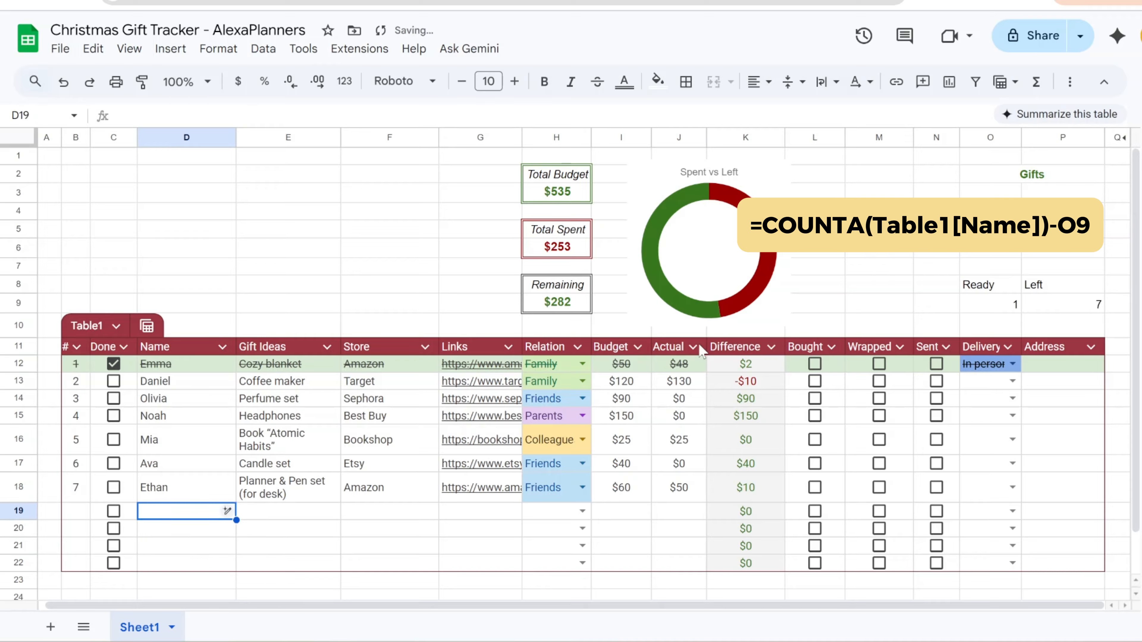
- Extend the Left formula in P9 to subtract the ready count: =COUNTA(Table1[Name])-O9
left_click(1082, 308)
key("Return")
type("-")
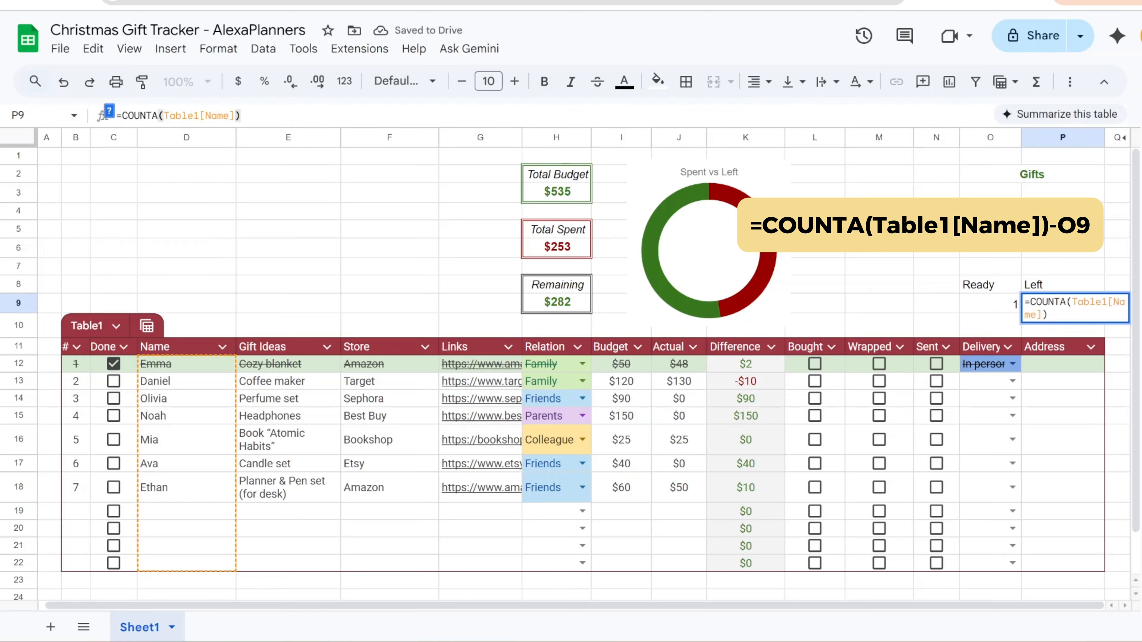
left_click(984, 311)
key("Return")
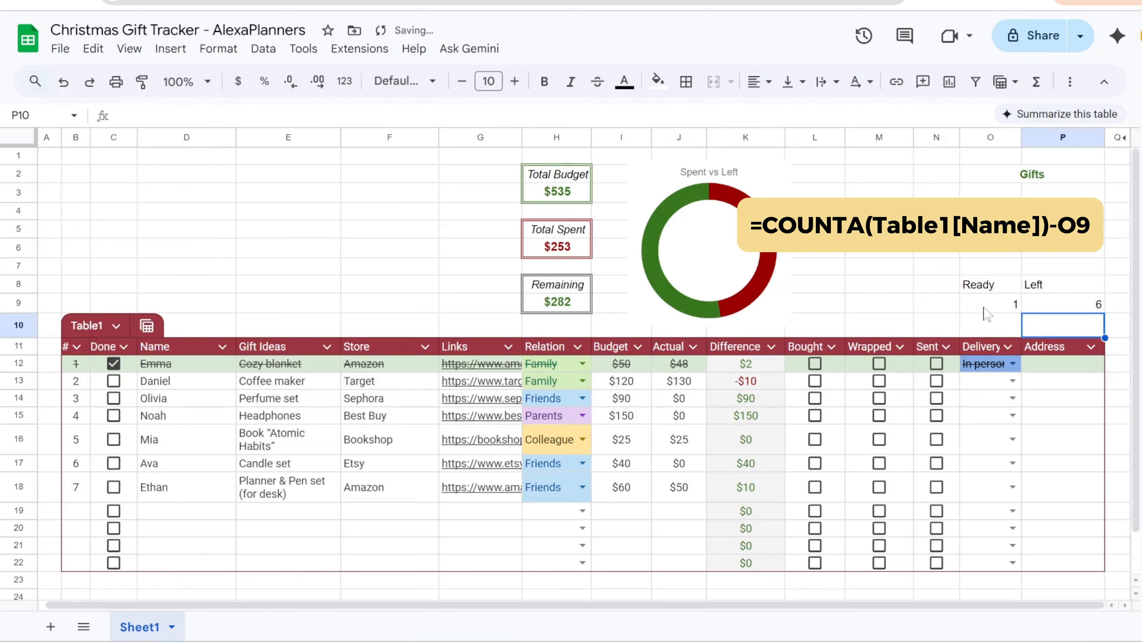
- Center the cells O8:P9 and italicize the Ready and Left labels
left_click_drag(991, 286, 1054, 305)
left_click(759, 82)
left_click(787, 110)
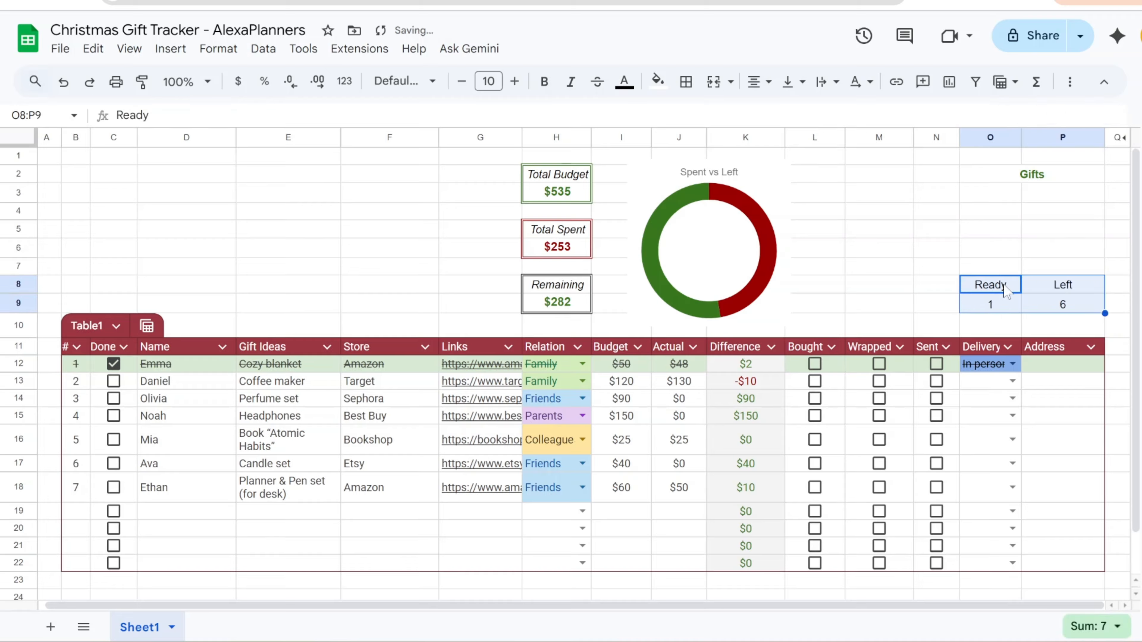
left_click_drag(989, 287, 1056, 287)
key("ctrl+i")
- Make the counts in O9:P9 bold and set their font size to 12
left_click_drag(989, 304, 1061, 305)
left_click(544, 82)
left_click(515, 81)
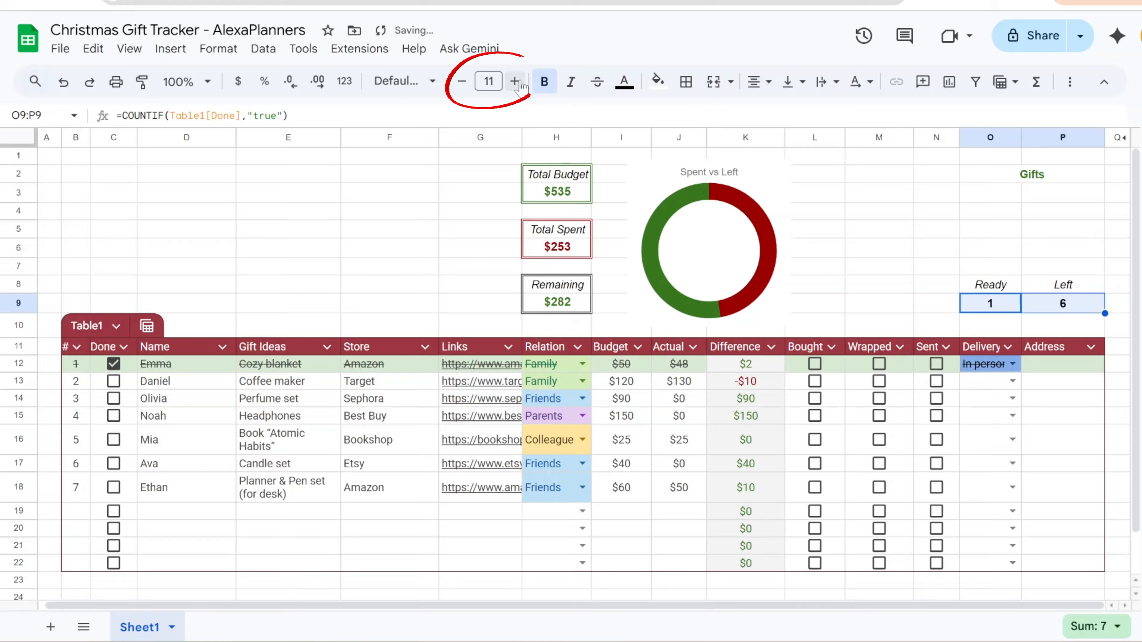
left_click(515, 82)
- Color the Ready count in O9 dark green and the Left count in P9 dark red
left_click(998, 307)
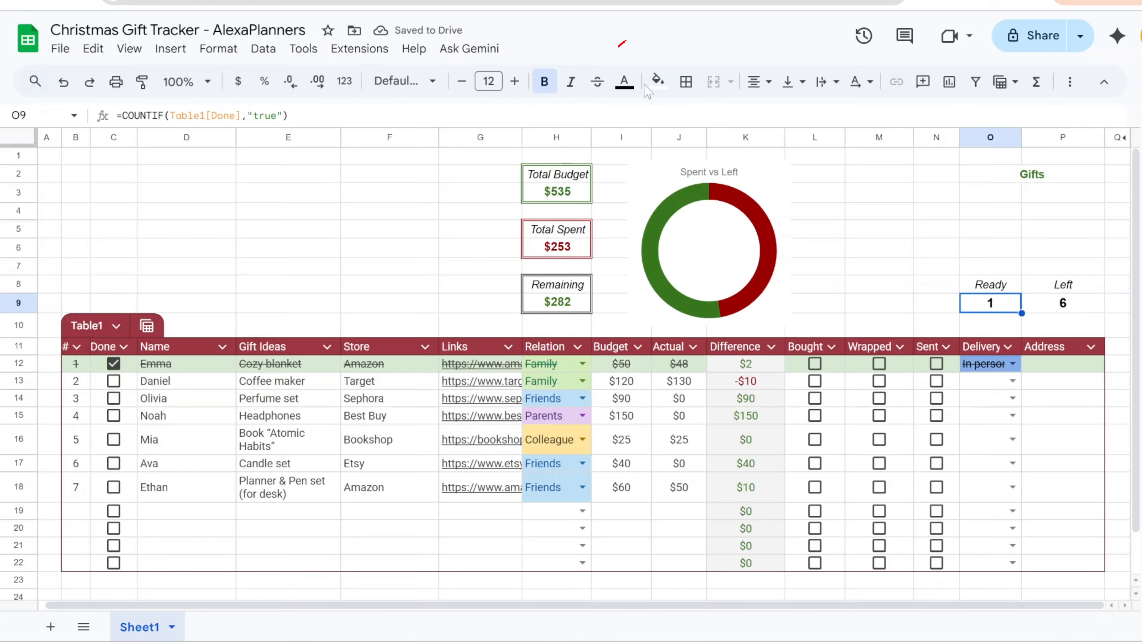
left_click(623, 81)
left_click(624, 359)
key("Right")
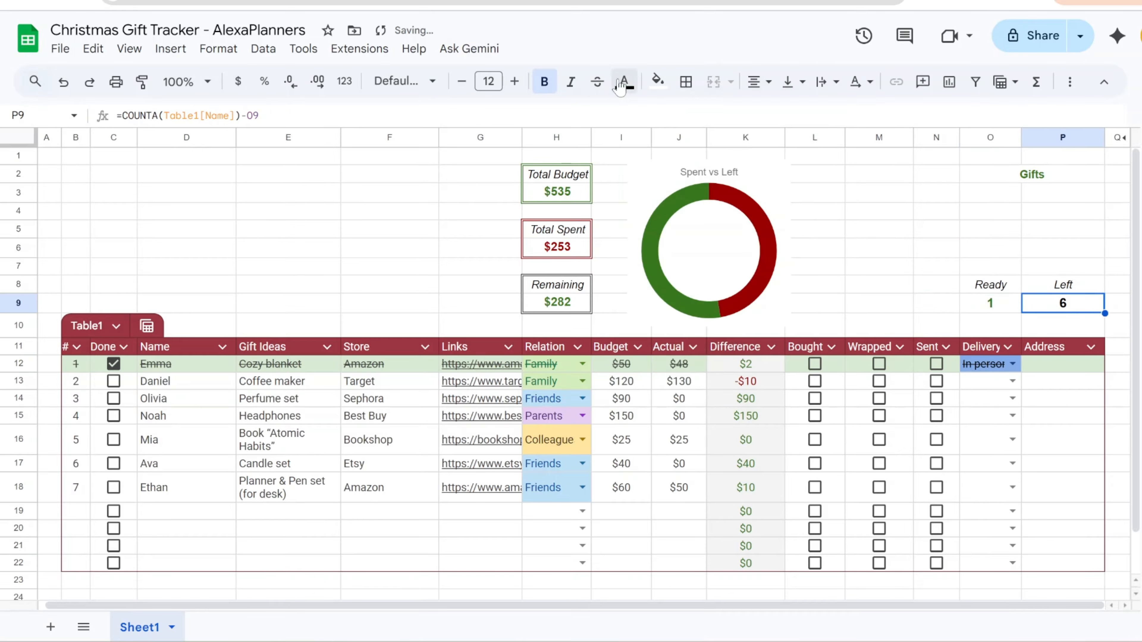
left_click(624, 81)
left_click(650, 259)
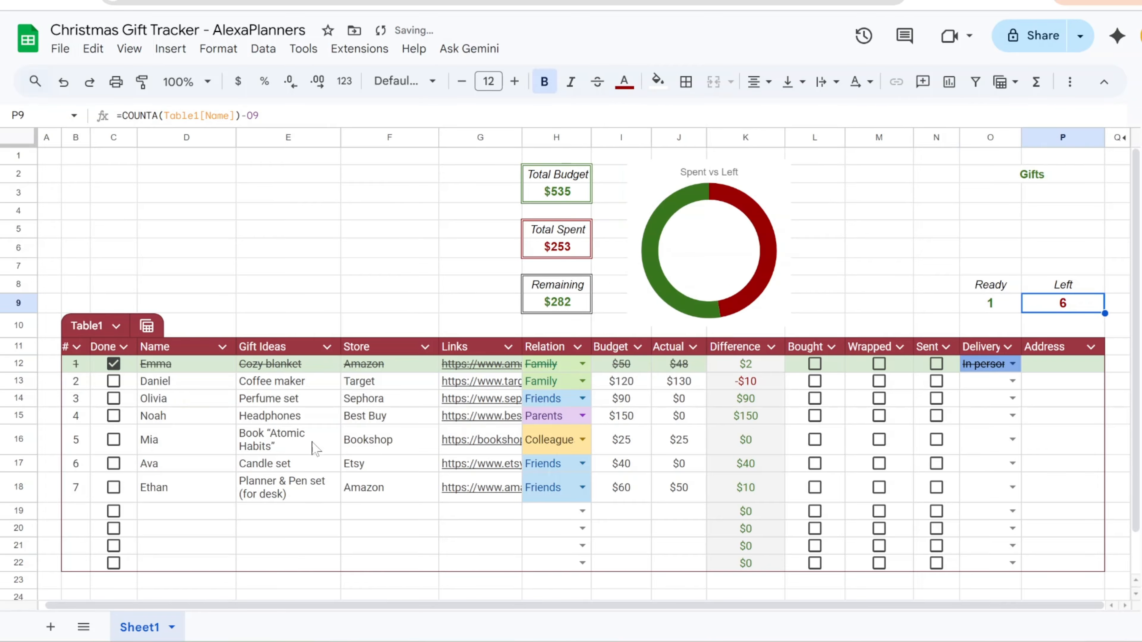
- Test both counts by entering a sample name in D19, ticking Done in rows 13 to 16 and deleting the sample name
left_click(211, 518)
type("Alexa")
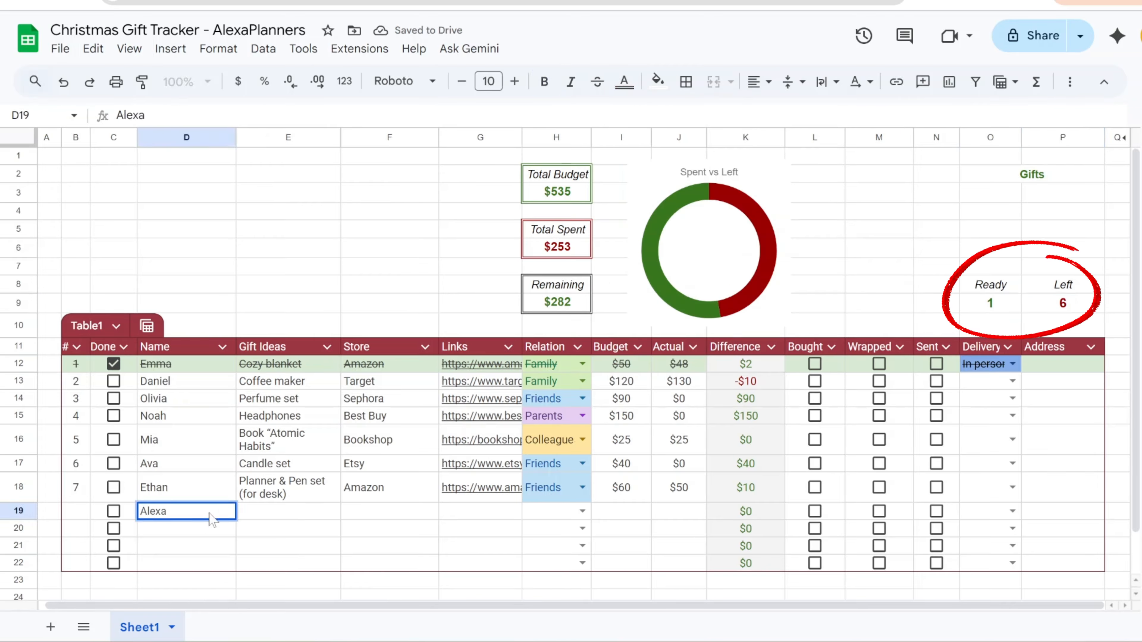
key("Return")
left_click(113, 381)
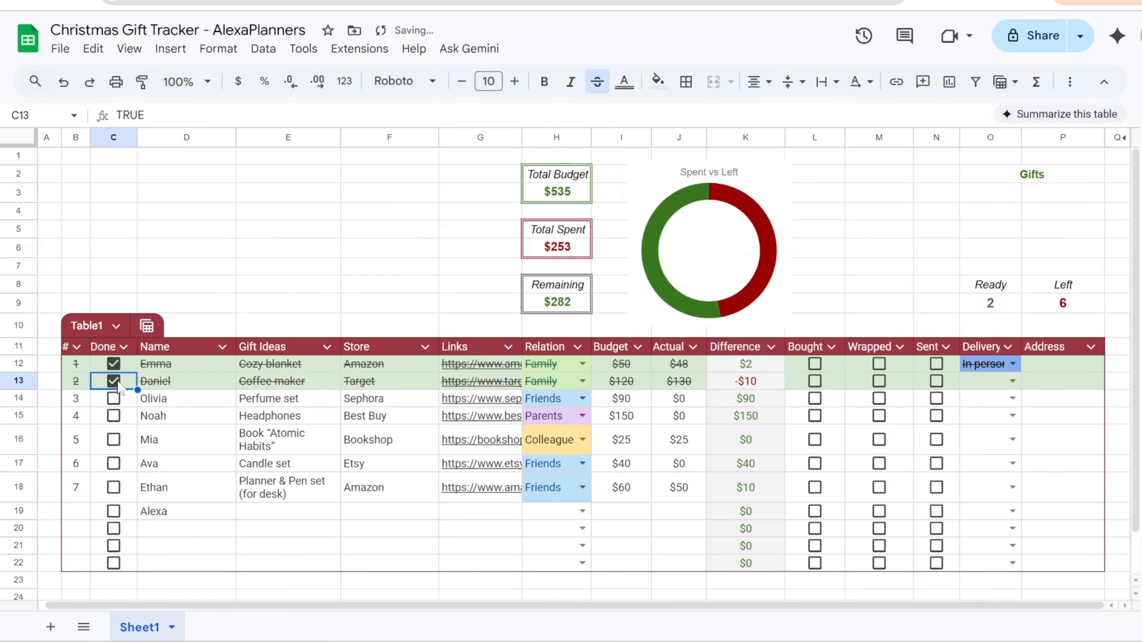
left_click(113, 398)
left_click(113, 416)
left_click(113, 440)
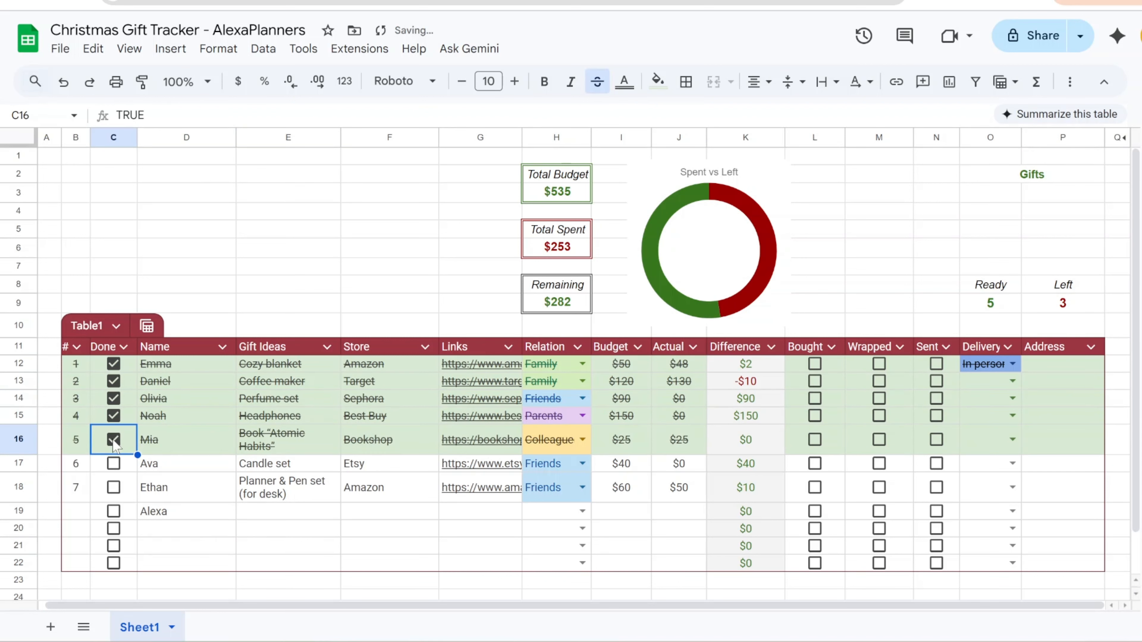
left_click(194, 511)
key("Delete")
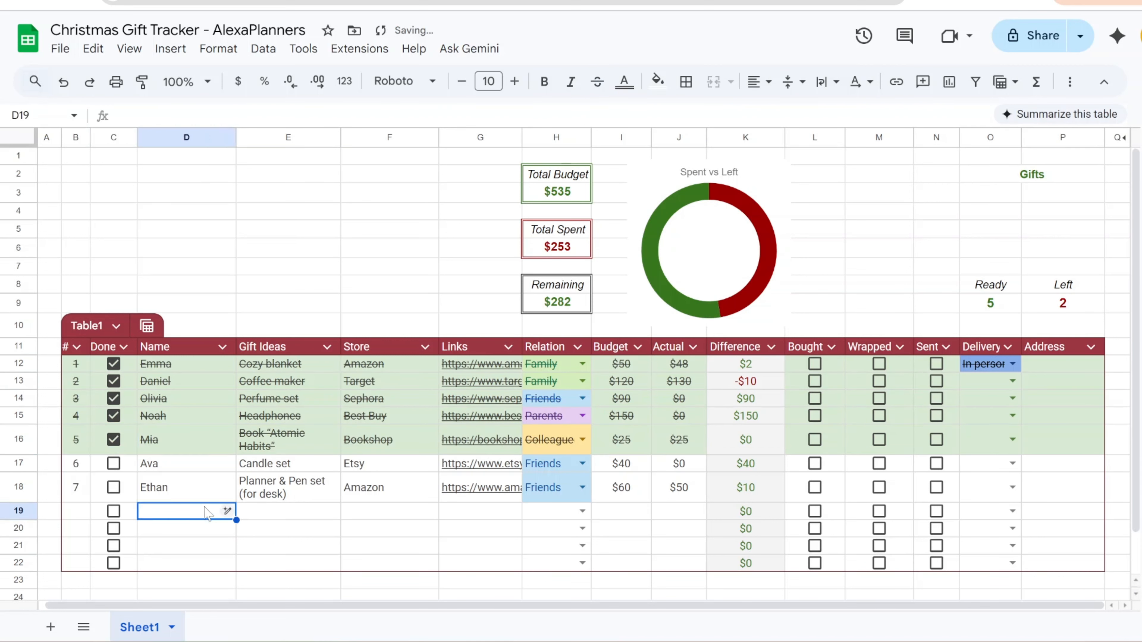
- Undo the Done ticks in rows 14 to 16
left_click(211, 492)
key("ctrl+z")
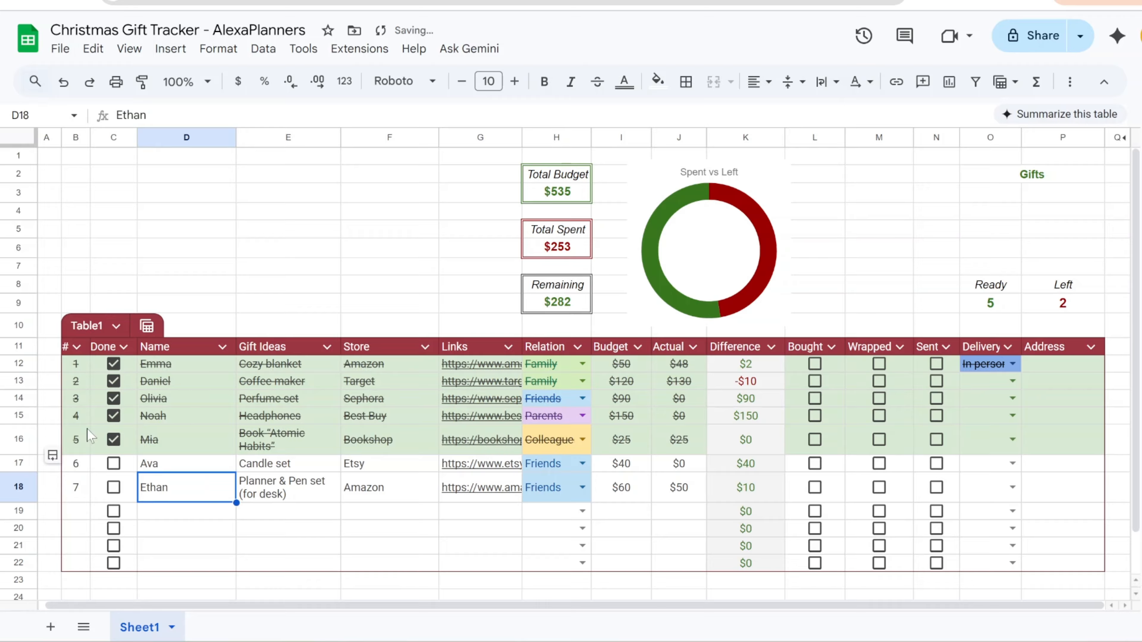
key("ctrl+z")
key("ctrl+z")
key("ctrl+z")
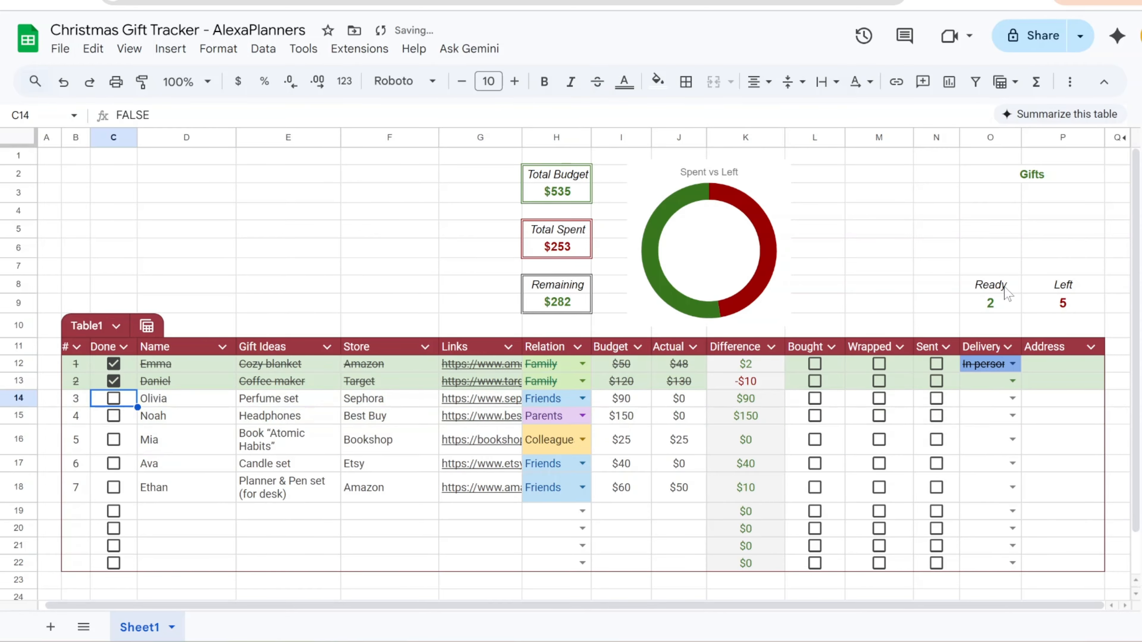
- Enlarge the Ready and Left counts in O9:P9 to font size 15
left_click_drag(1000, 302, 1061, 304)
left_click(515, 81)
left_click(515, 81)
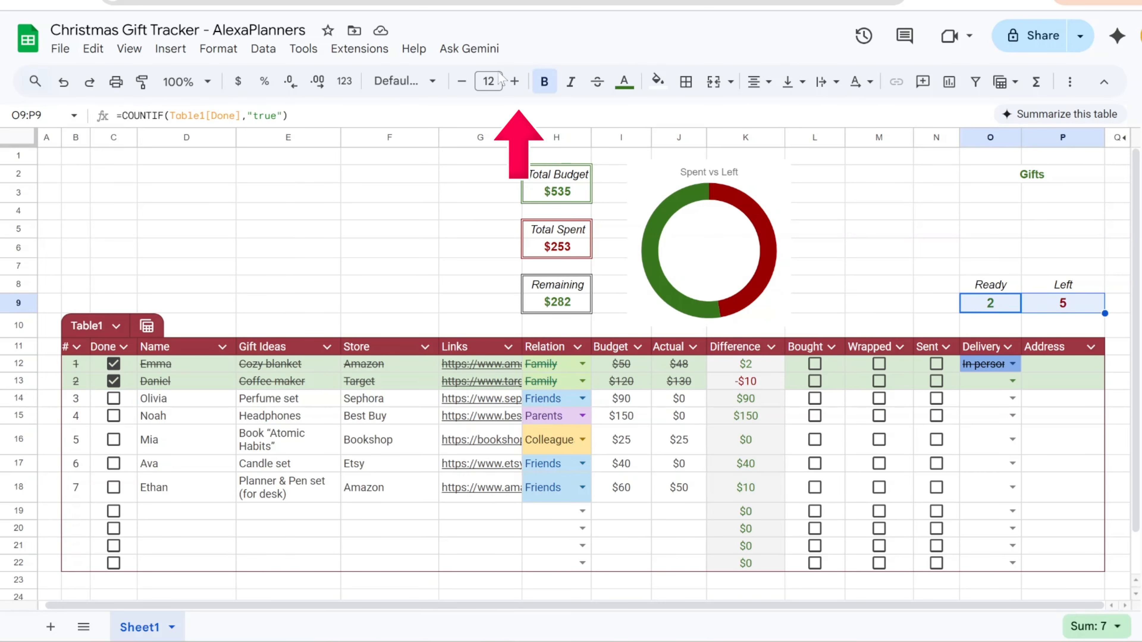
left_click(515, 81)
left_click(514, 81)
left_click(514, 82)
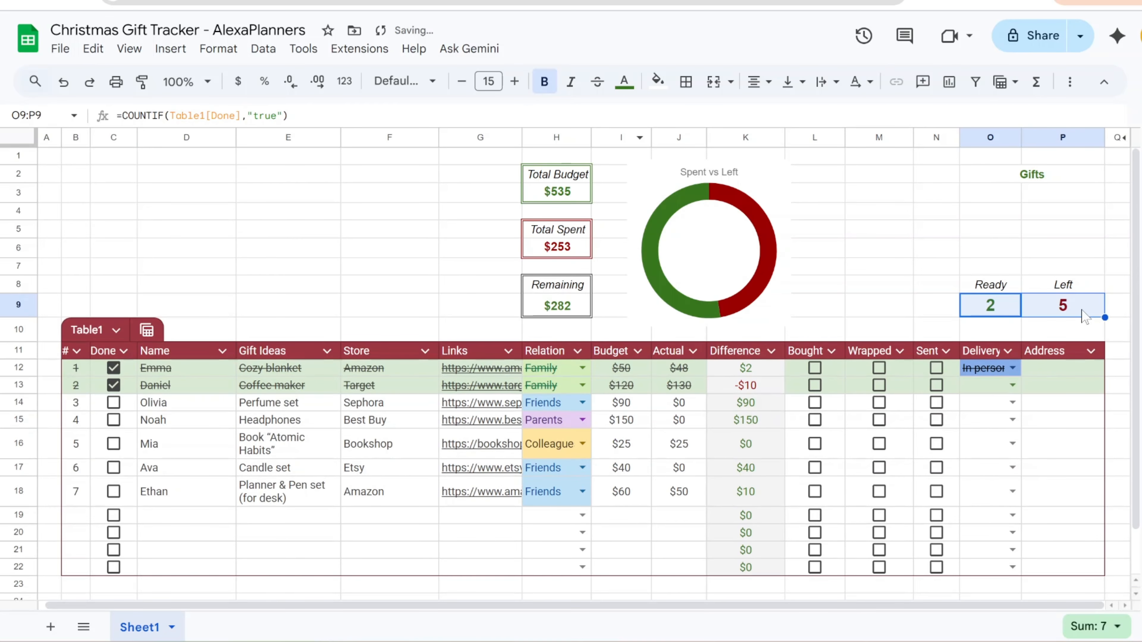
- Put a dotted dark green outer border around the Gifts summary O2:P9
left_click_drag(1032, 176, 1061, 306)
left_click(686, 82)
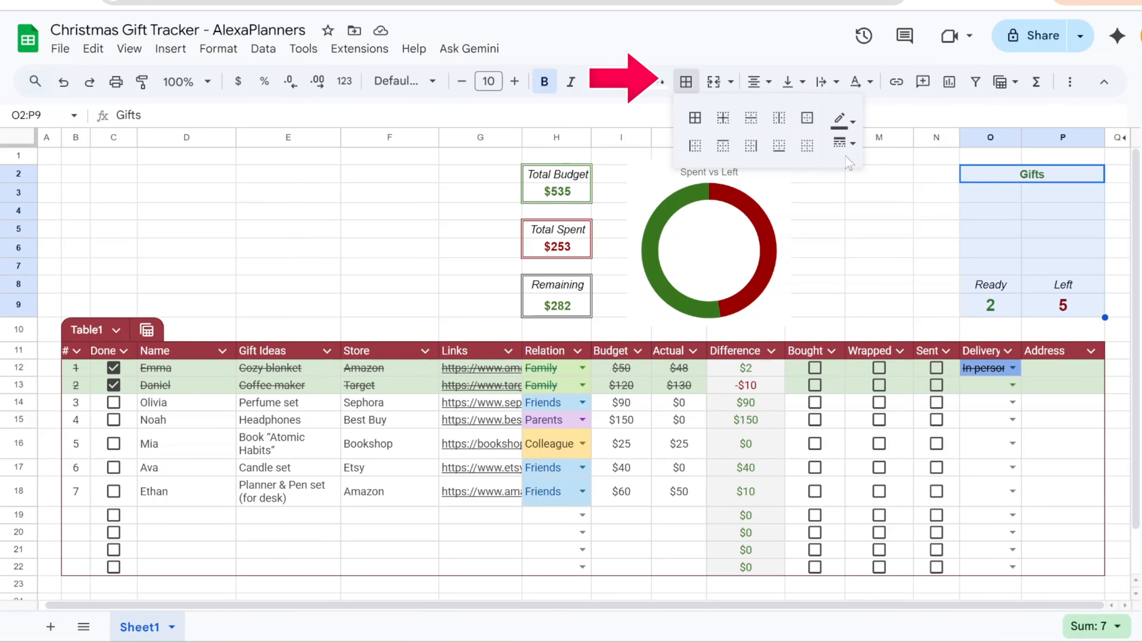
left_click(845, 144)
left_click(896, 266)
left_click(846, 121)
left_click(920, 287)
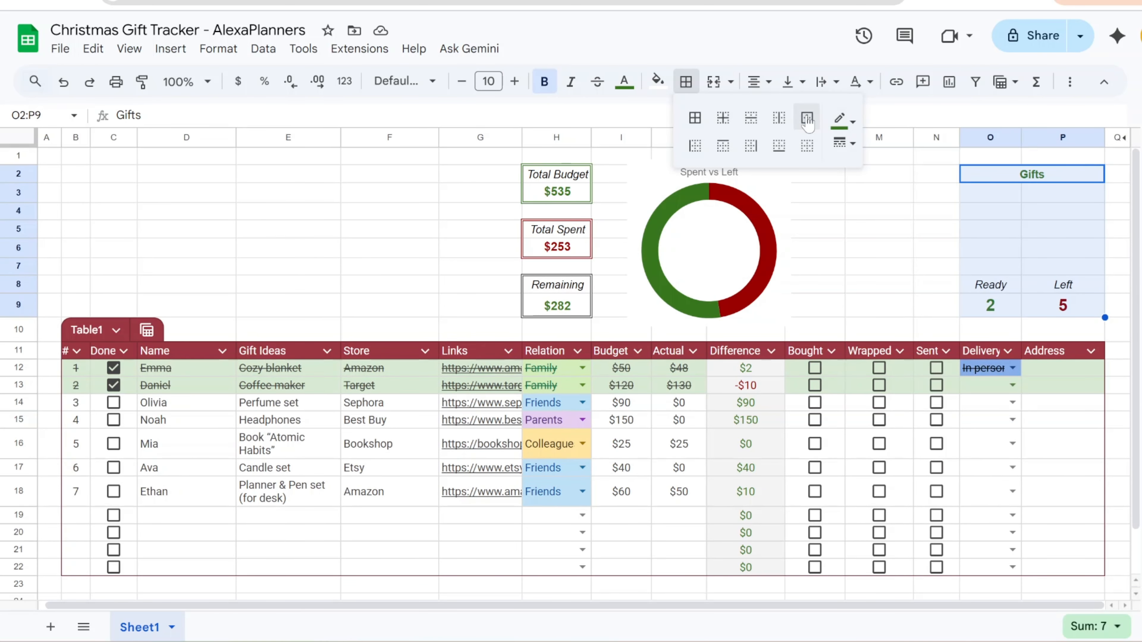
left_click(996, 215)
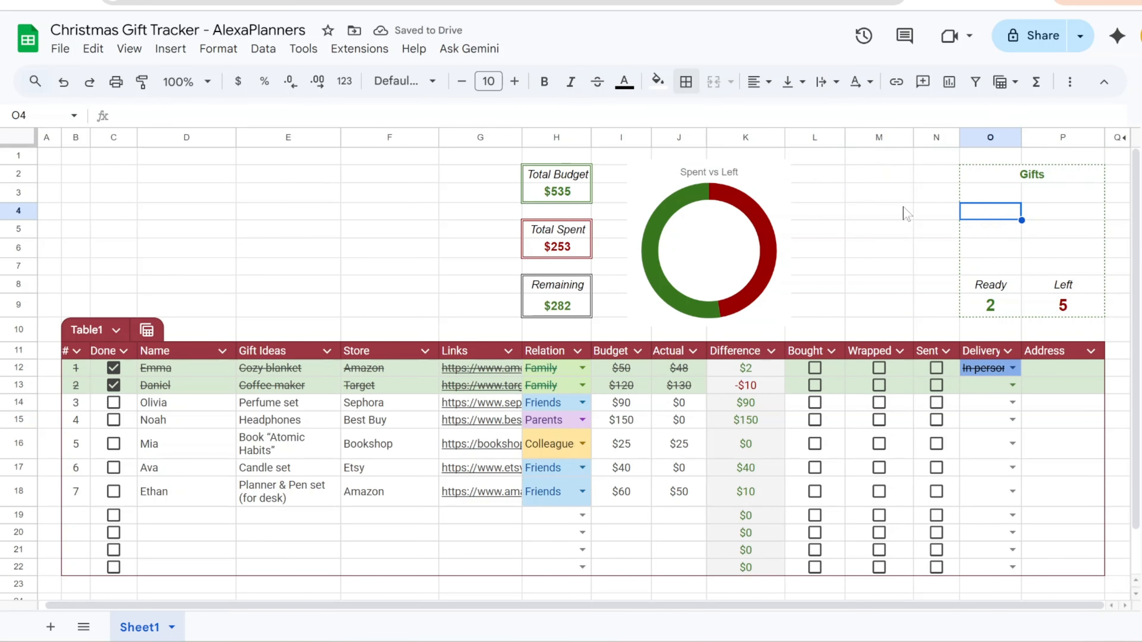
key("Down")
key("Down")
key("Down")
key("Down")
key("Down")
- Enter the label "Days left" in cell F6
left_click(381, 249)
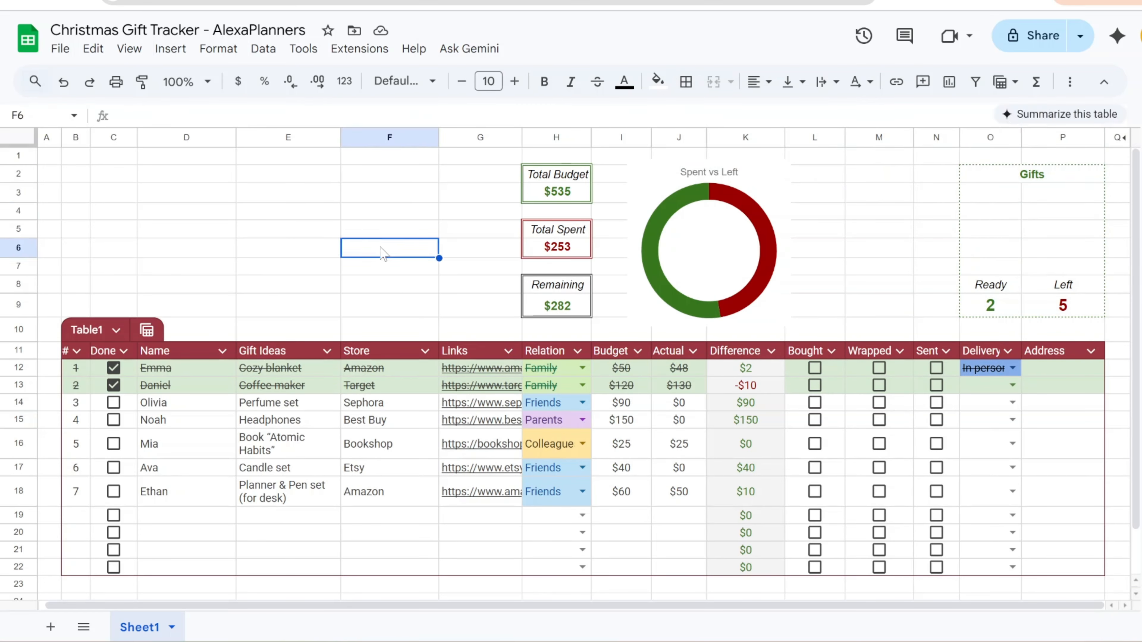
type("Das")
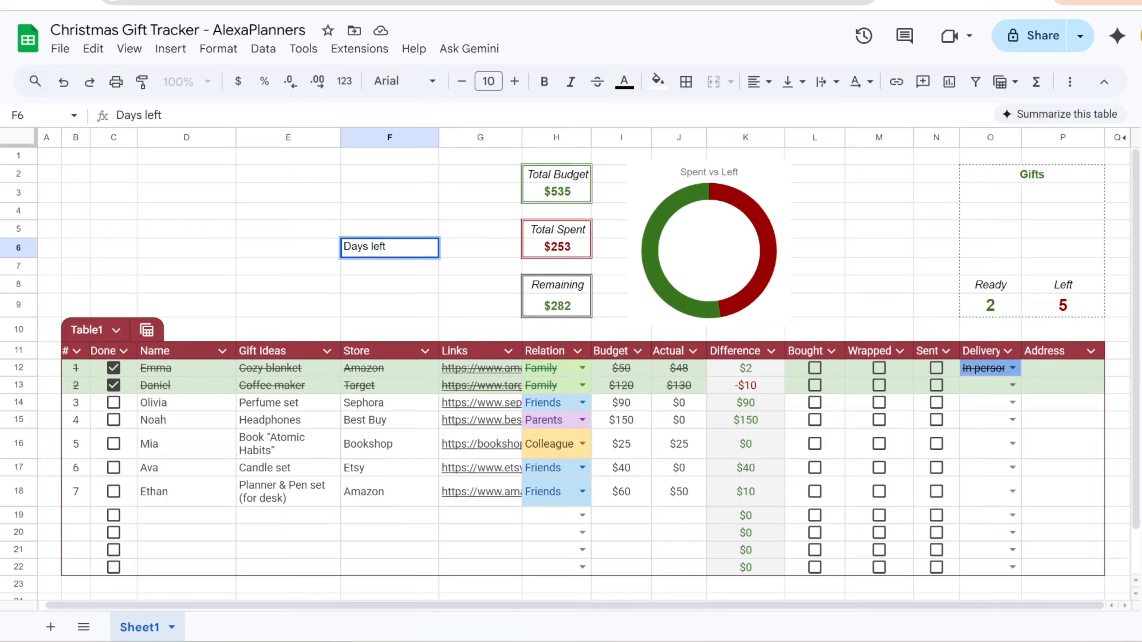
type("s left")
key("Return")
- Enter the Christmas countdown formula =INT(DATE(YEAR(TODAY()), 12, 25) - TODAY()) in F7
type("=")
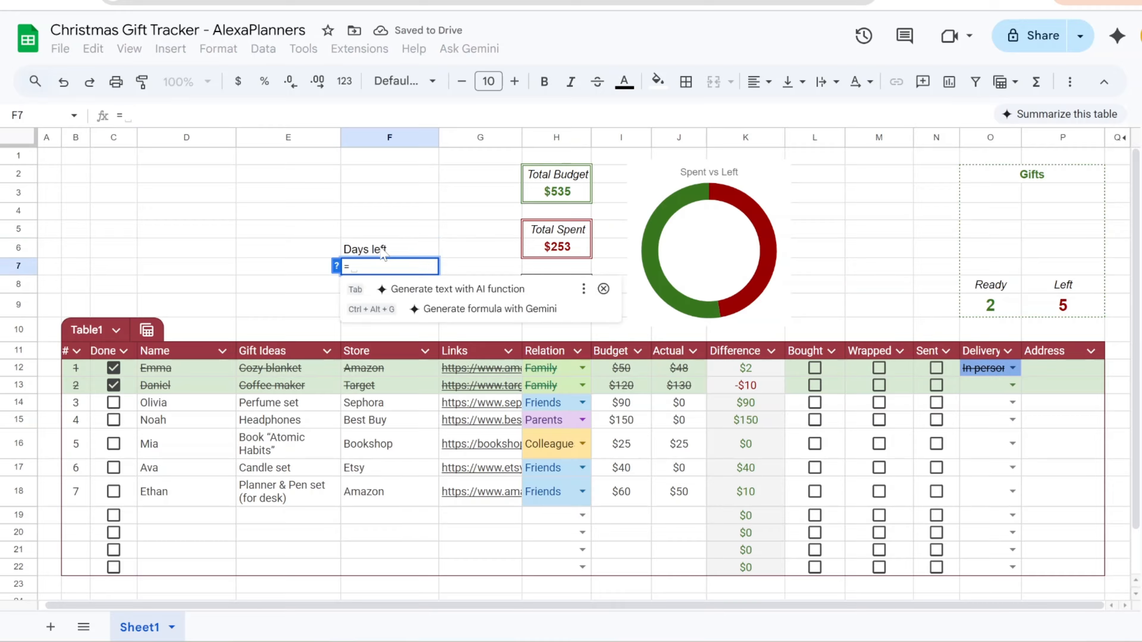
type("INT(")
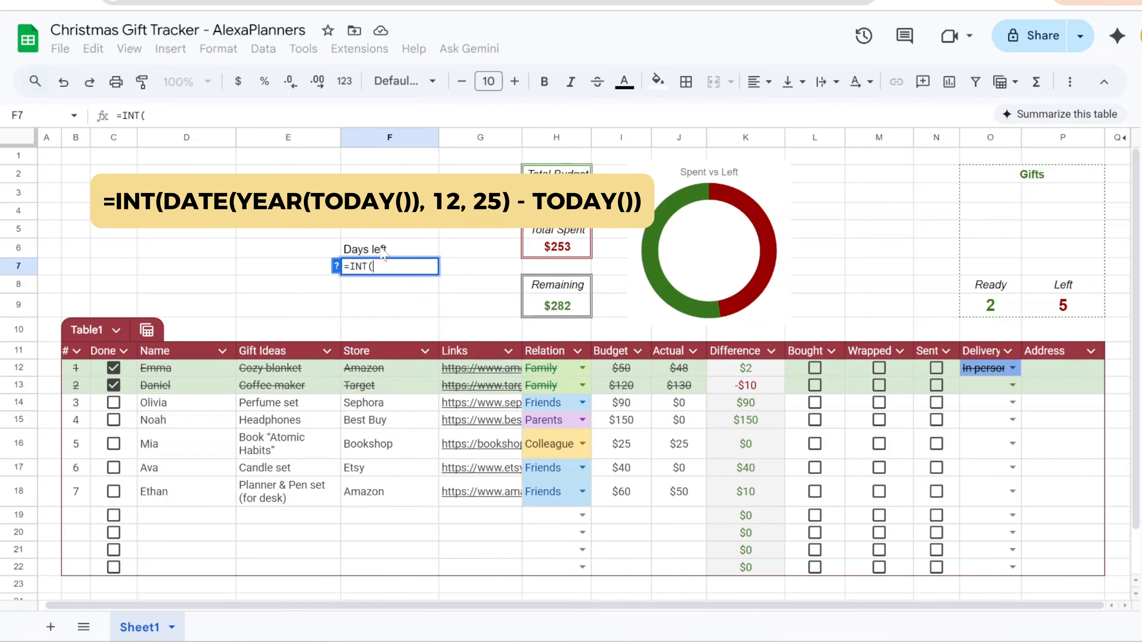
type("DATE(")
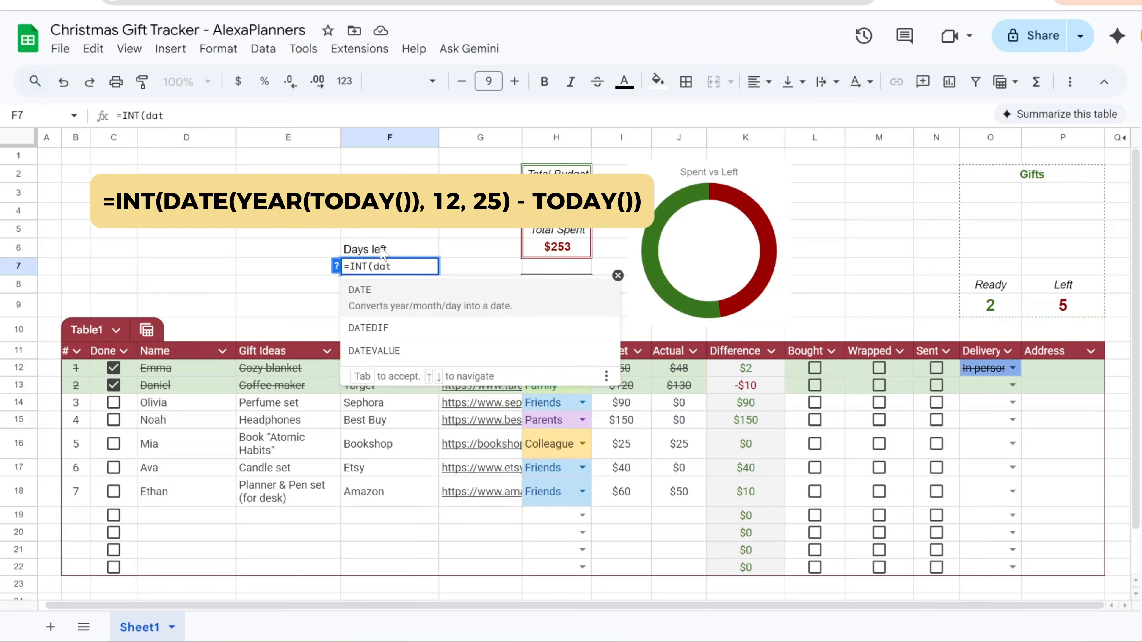
type("YEAR(")
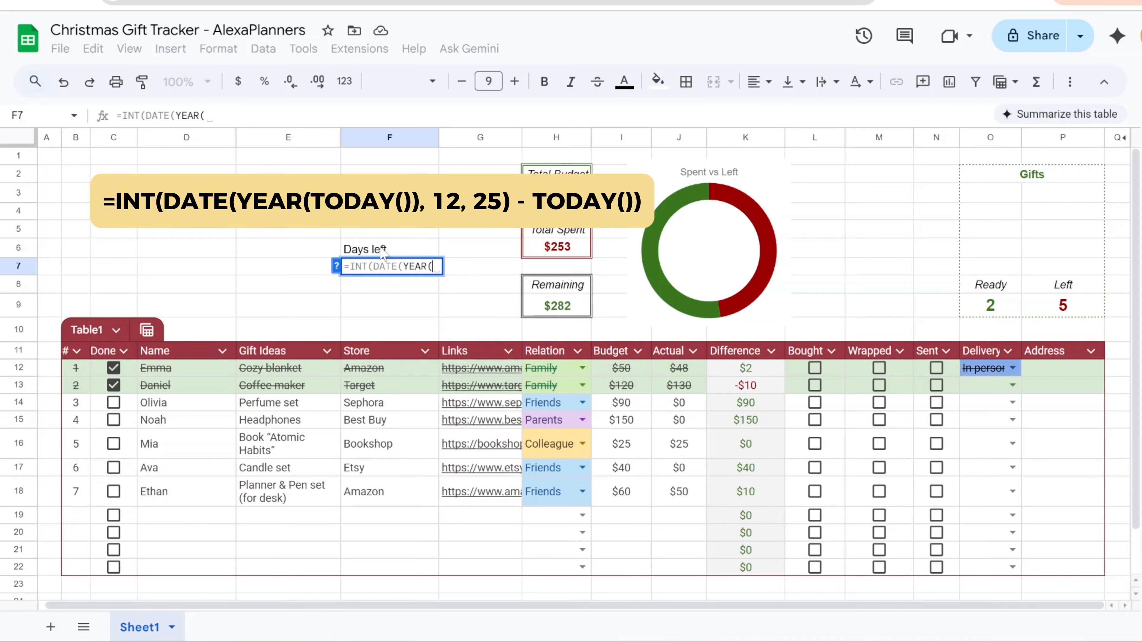
type("TODAY(")
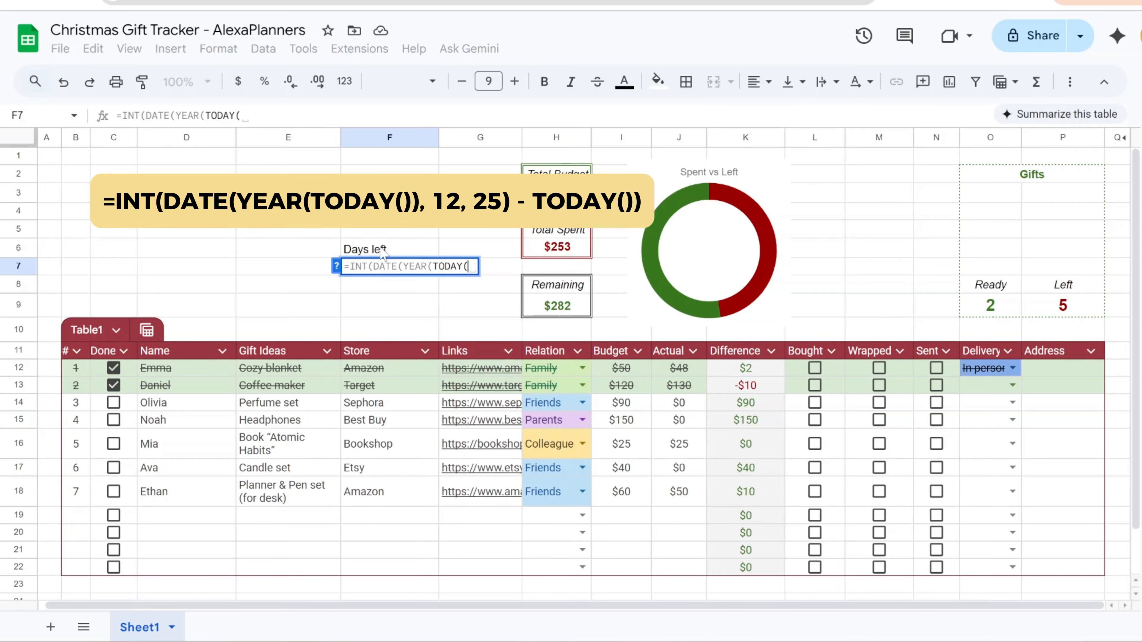
type(")")
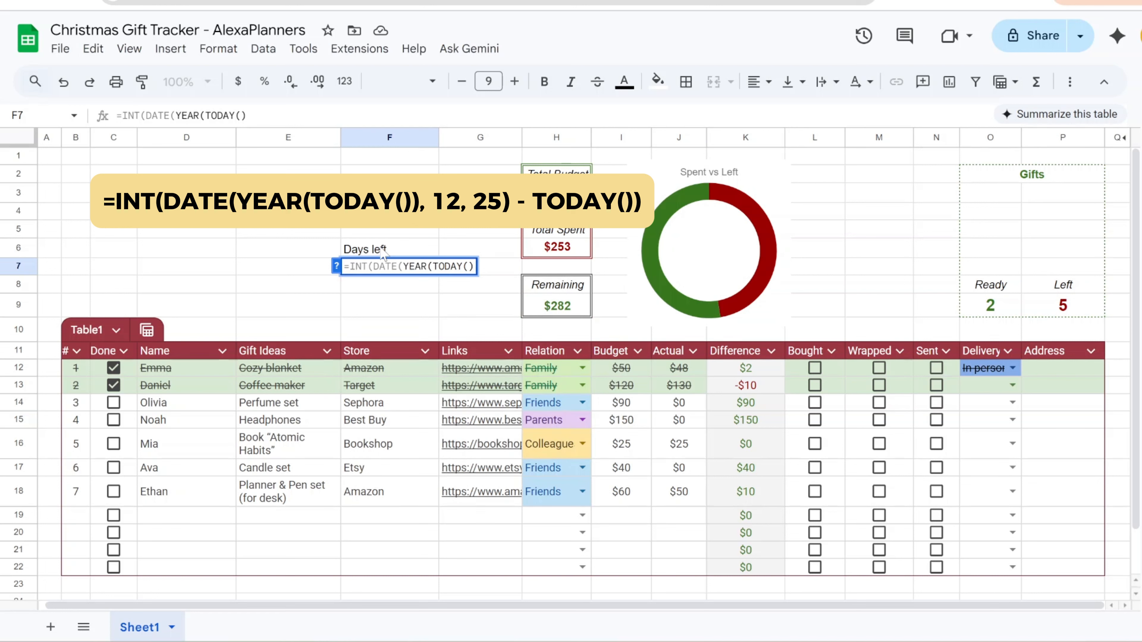
type("), 12, ")
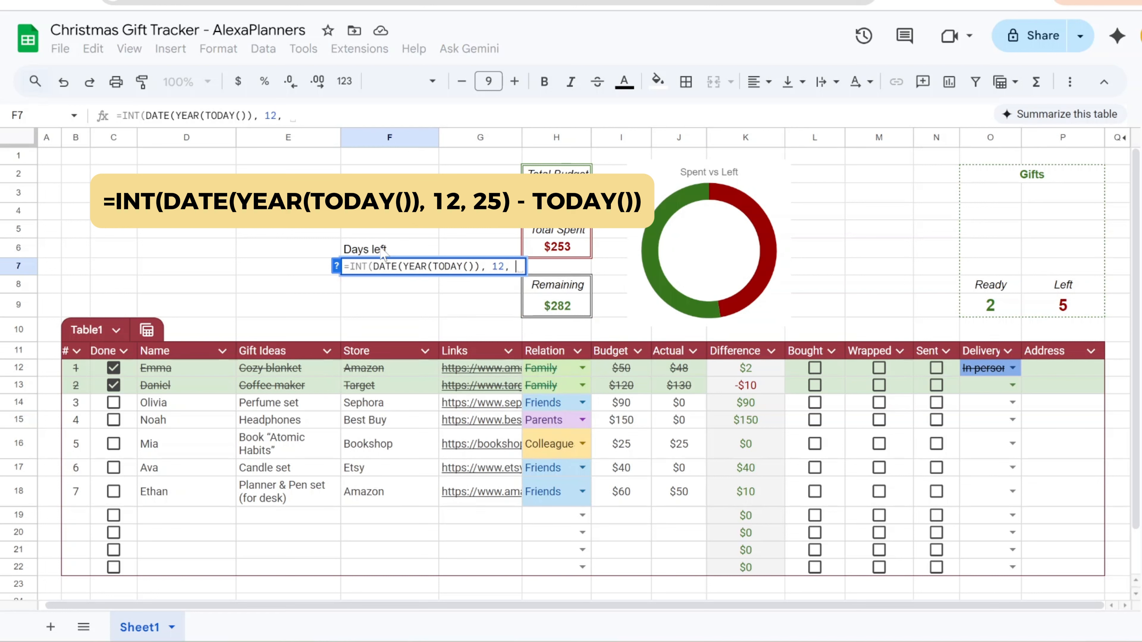
type("25) ")
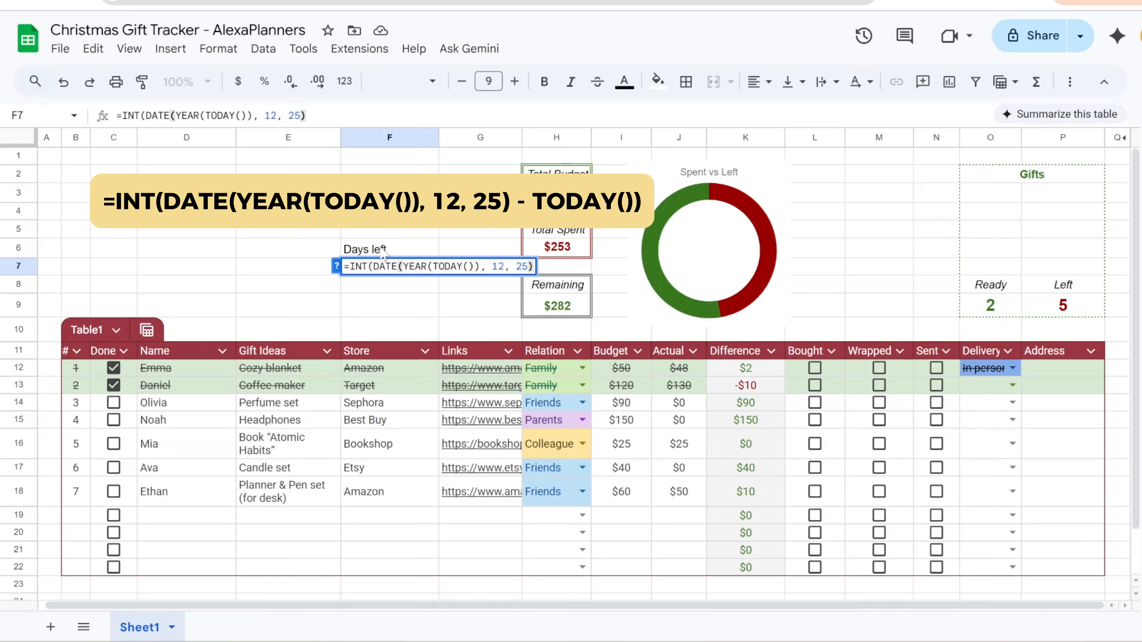
type("- to")
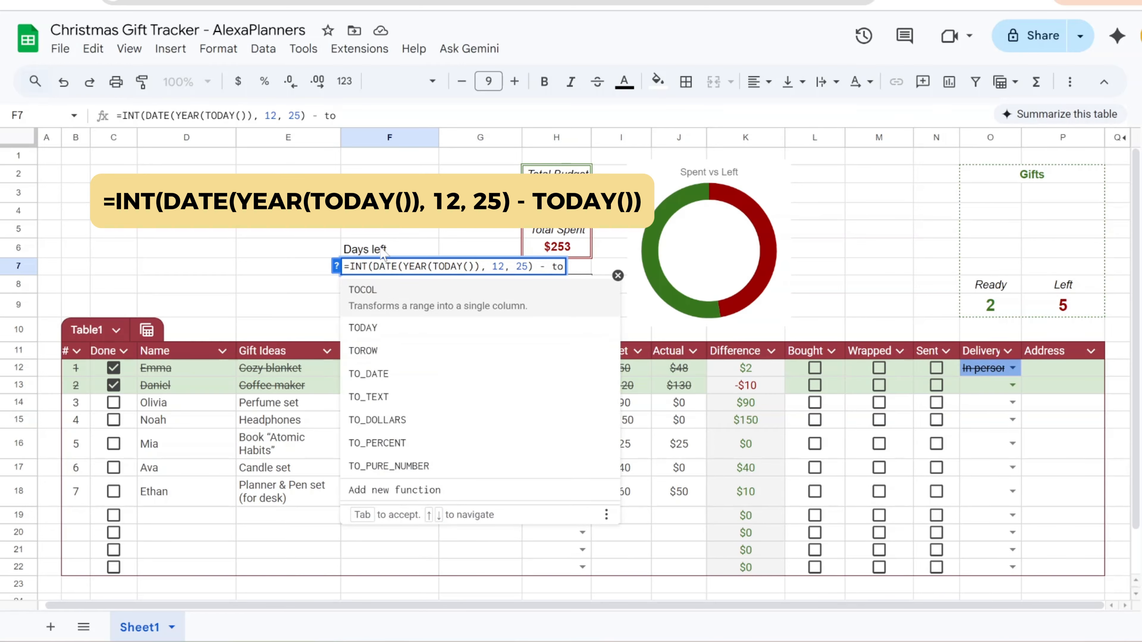
type("d")
key("Tab")
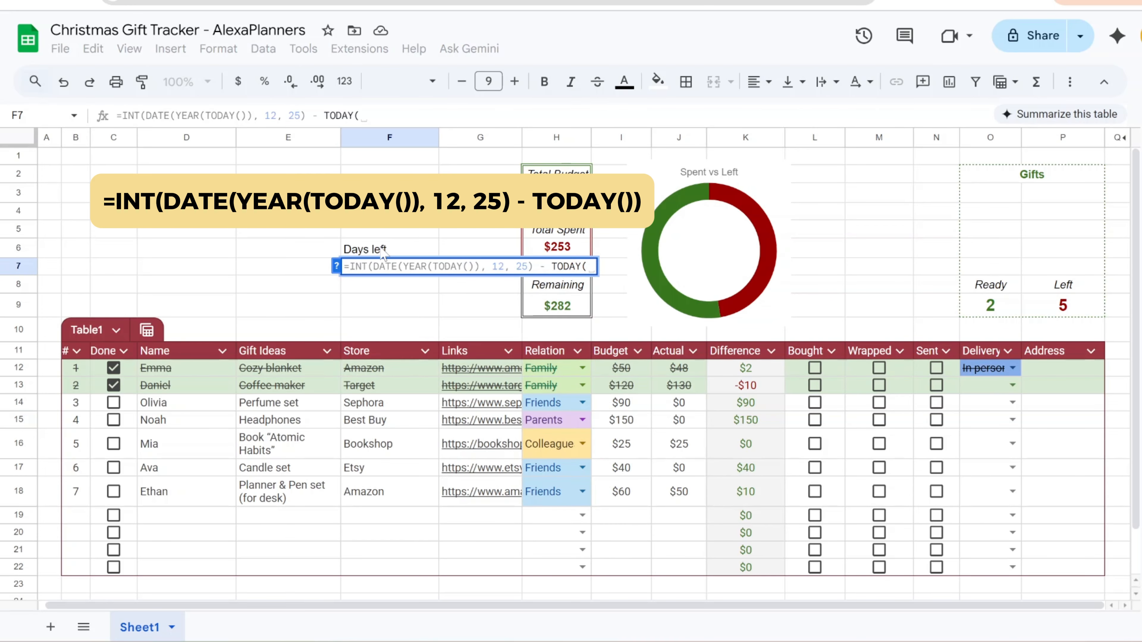
type("))")
key("Return")
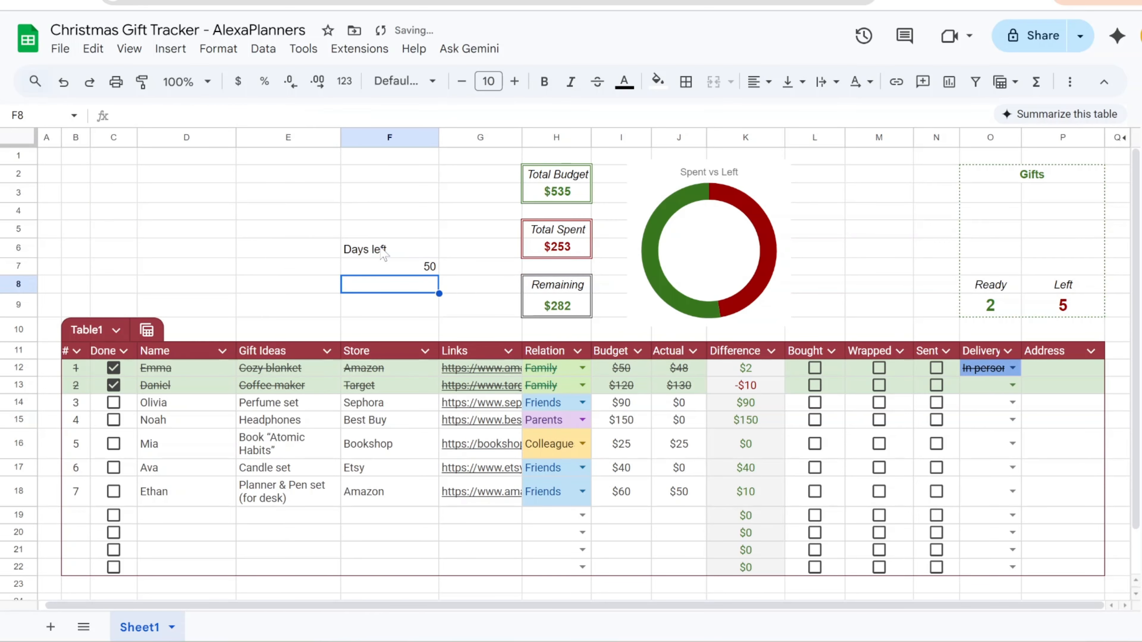
- Italicize the Days left label in F6 and centre it horizontally
left_click(391, 267)
left_click(392, 249)
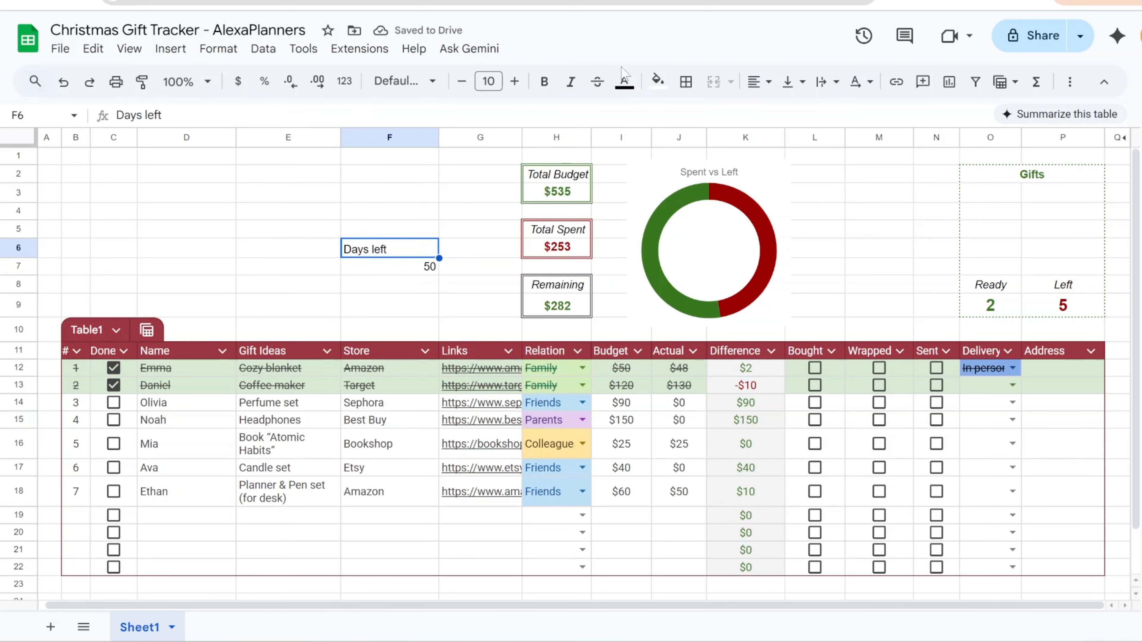
left_click(570, 82)
left_click(759, 81)
left_click(785, 114)
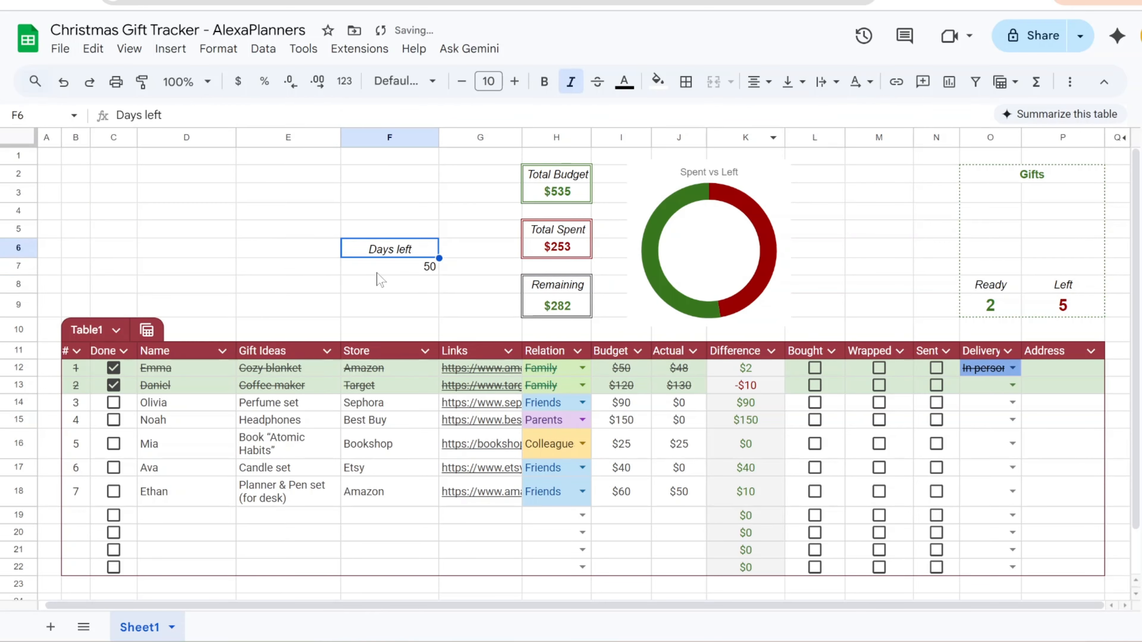
- Format the days-left number in F7 as centred, bold, font size 18 and dark grey
left_click(382, 268)
left_click(759, 81)
left_click(785, 113)
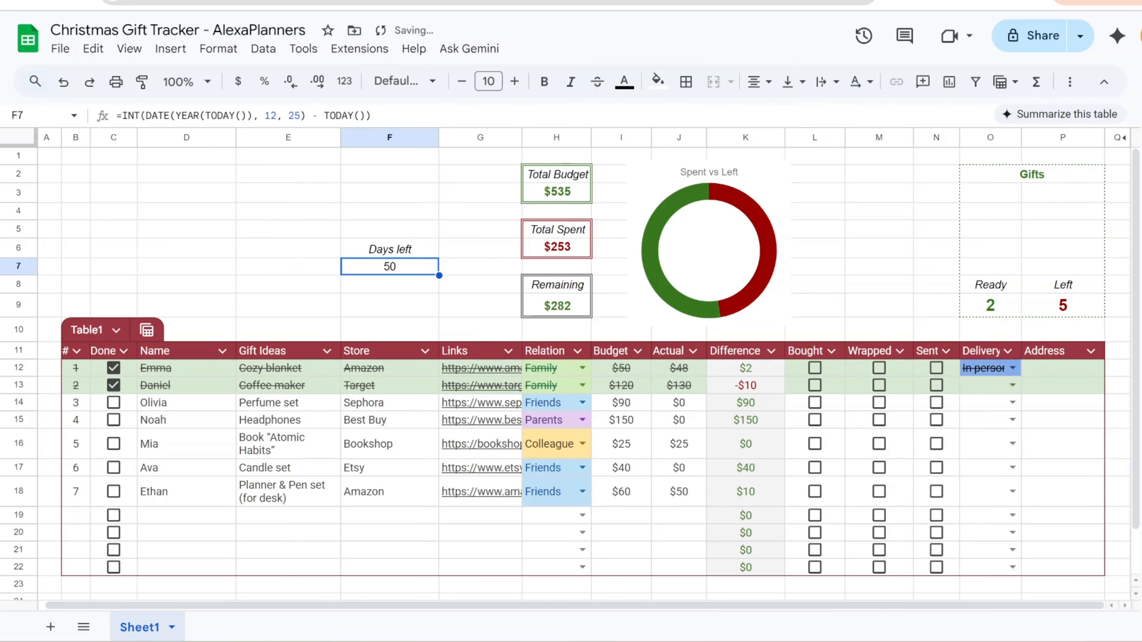
left_click(543, 81)
left_click(515, 81)
left_click(515, 81)
left_click(515, 82)
left_click(515, 81)
left_click(515, 81)
left_click(514, 81)
left_click(514, 81)
left_click(515, 82)
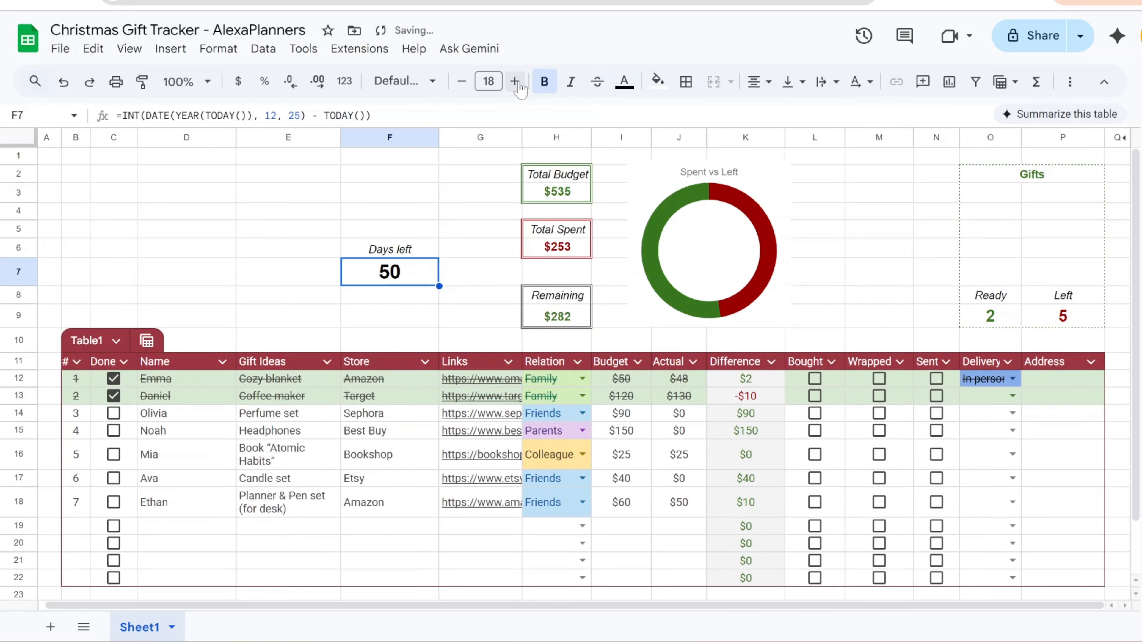
left_click(624, 81)
left_click(650, 141)
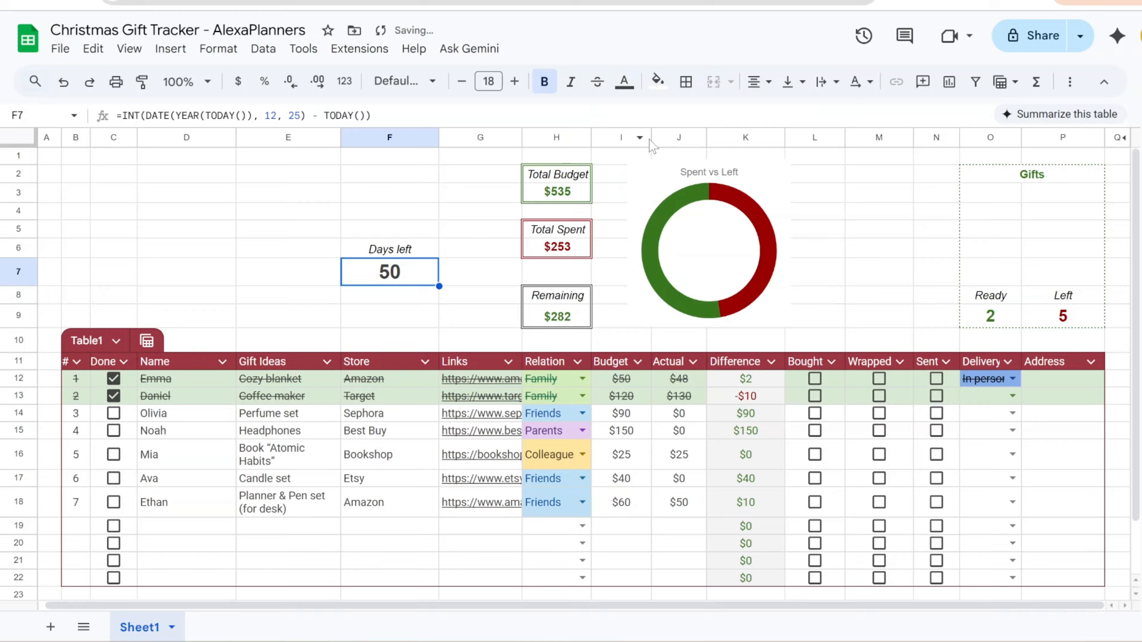
- Put a double dark red outer border around the Days left box F6:F7
left_click(416, 252)
left_click_drag(379, 238, 387, 272)
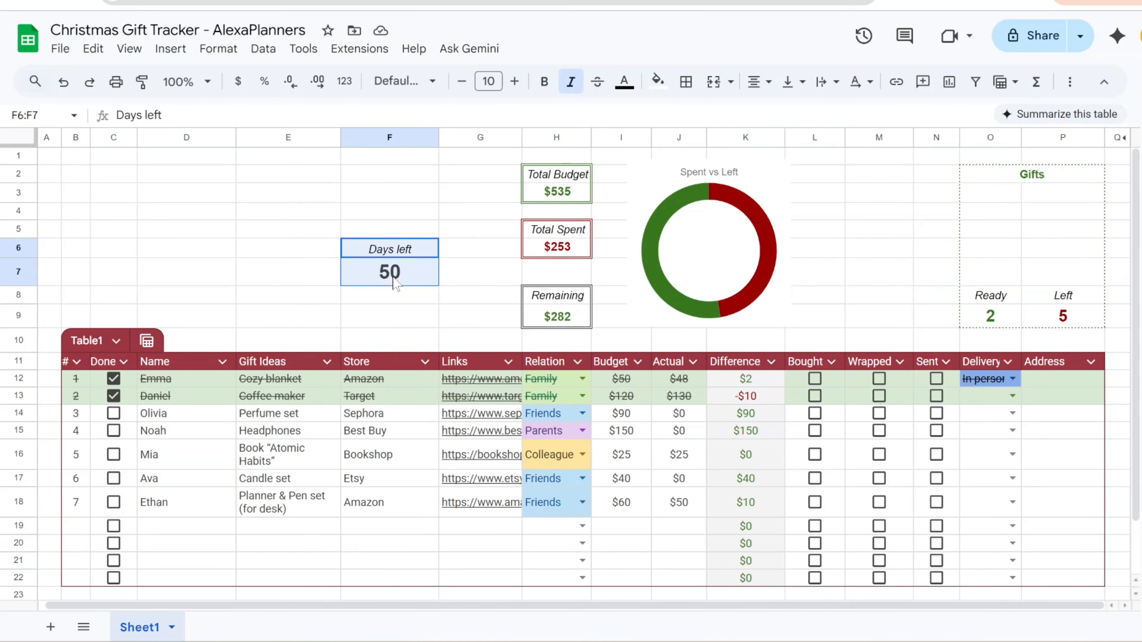
left_click(686, 82)
left_click(852, 120)
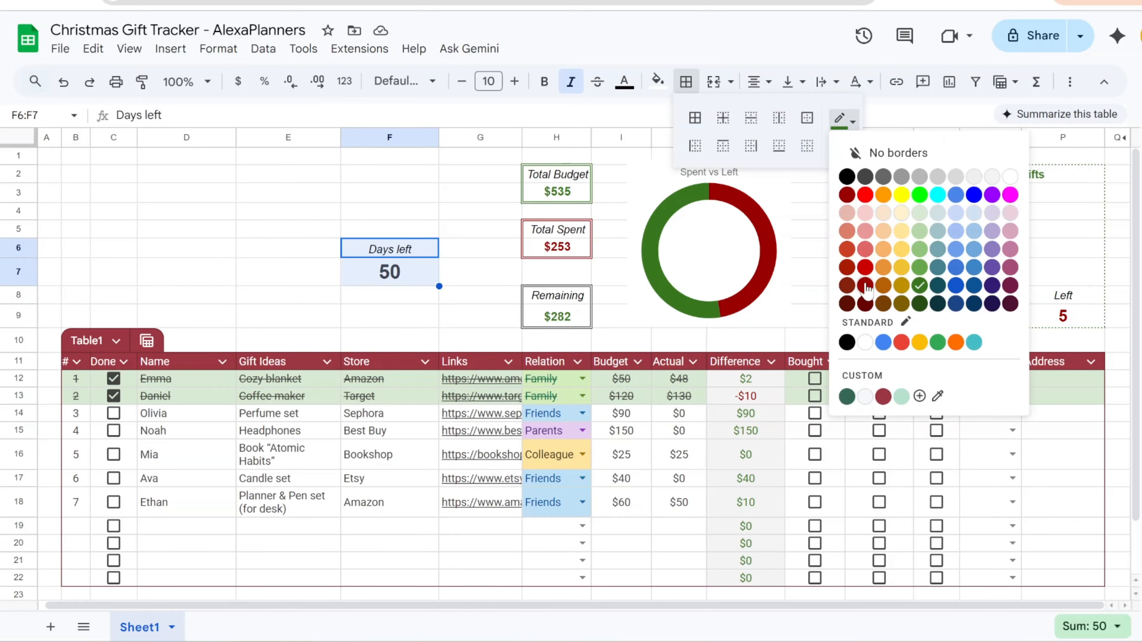
left_click(866, 287)
left_click(845, 146)
left_click(849, 269)
left_click(807, 118)
left_click(412, 271)
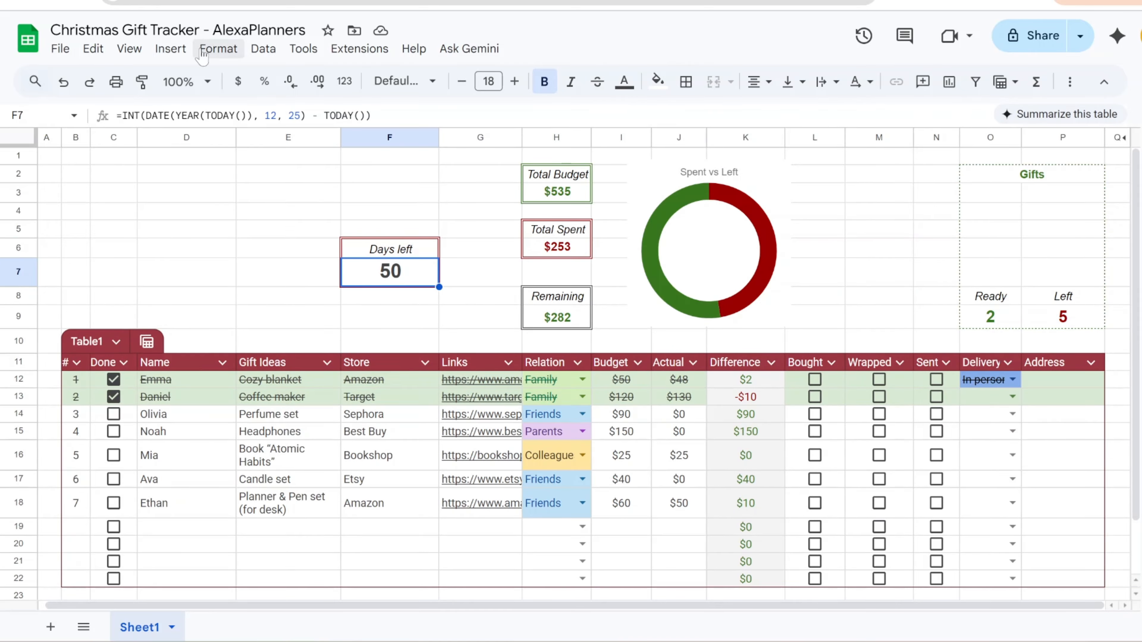
- Hide the sheet's gridlines
left_click(218, 50)
mouse_move(141, 55)
mouse_move(128, 77)
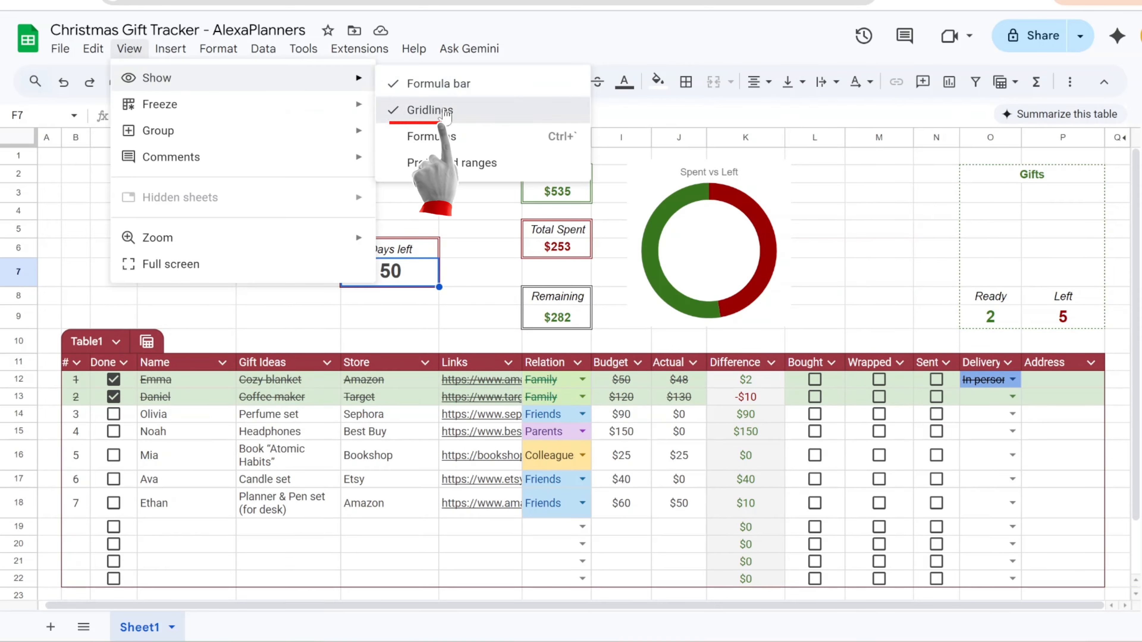
left_click(423, 110)
- Merge A1:E9 and insert the Christmas_gift_logo image in the merged cell
left_click_drag(50, 157, 339, 332)
left_click(713, 81)
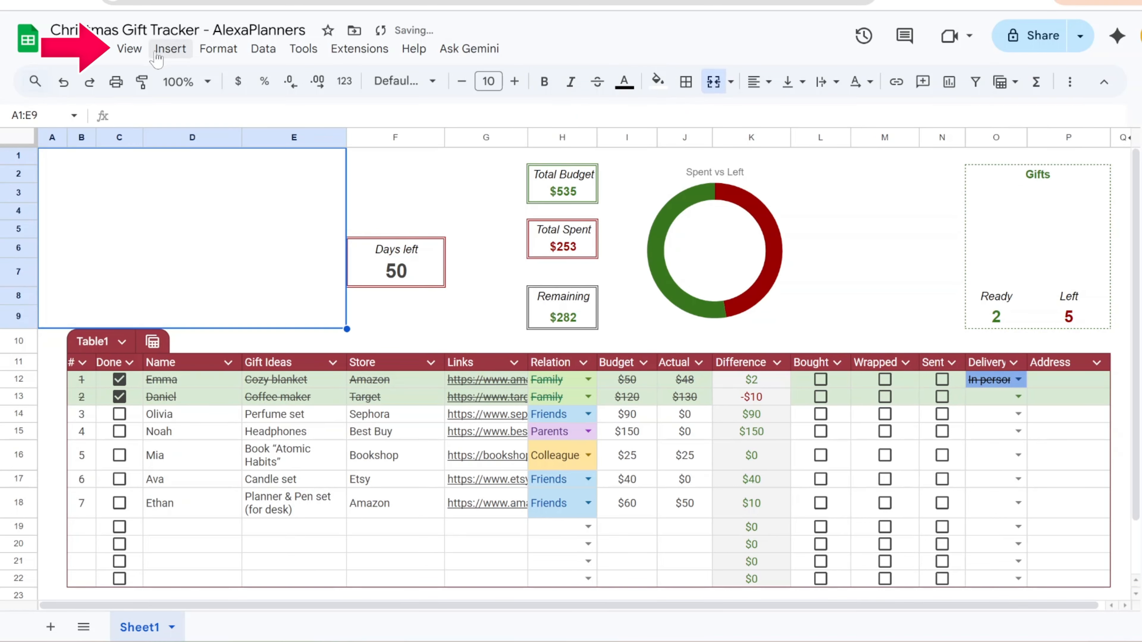
left_click(170, 48)
mouse_move(279, 329)
left_click(490, 359)
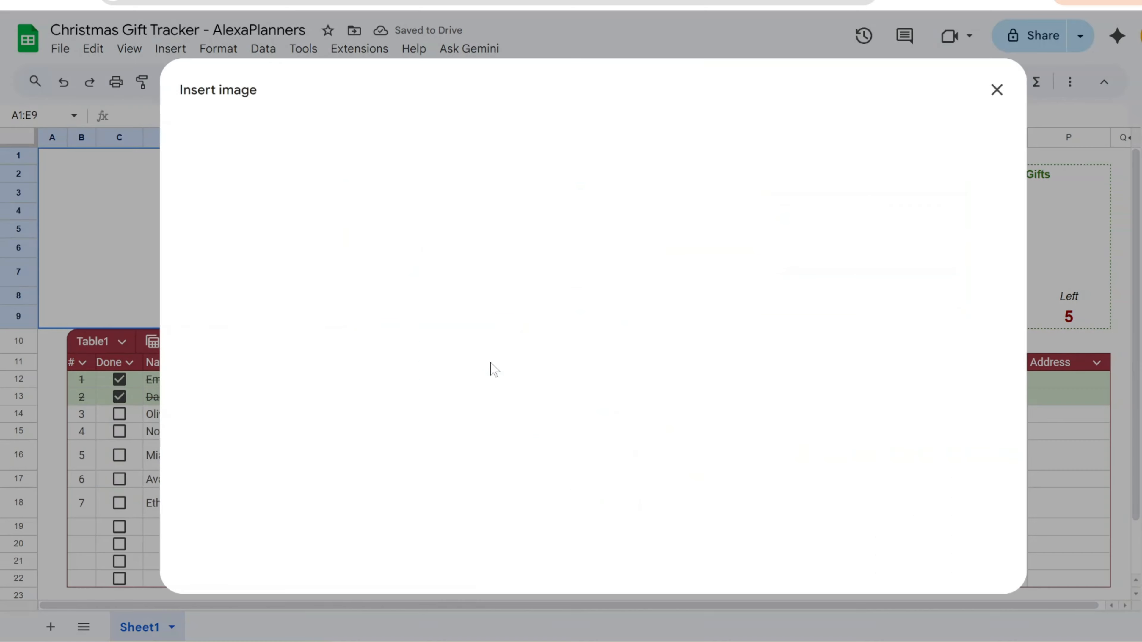
left_click(585, 435)
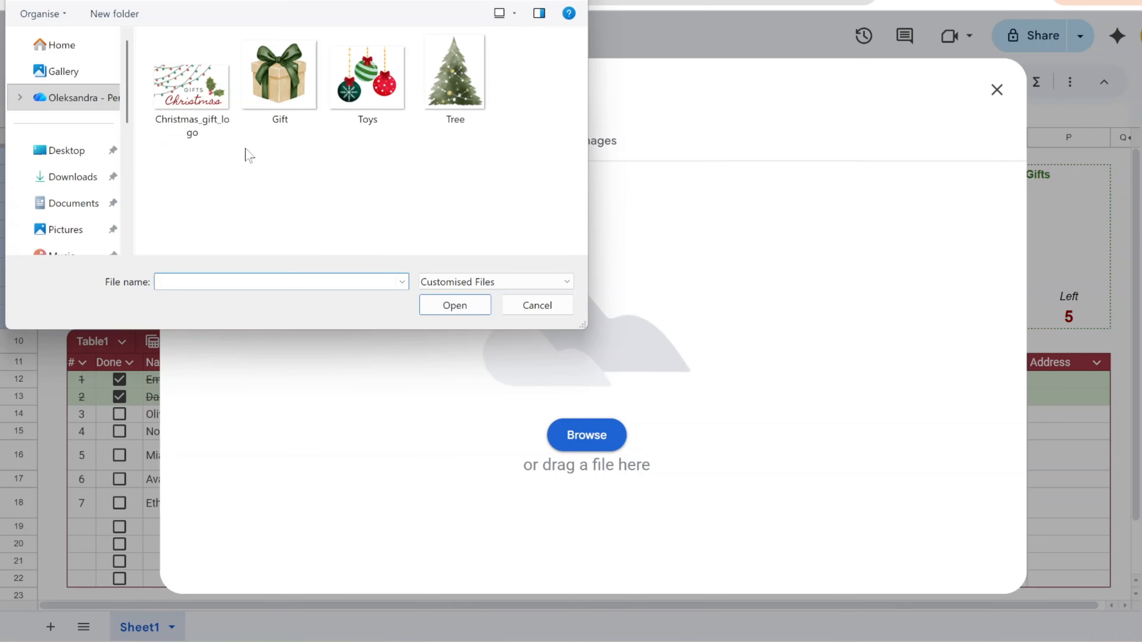
double_click(204, 100)
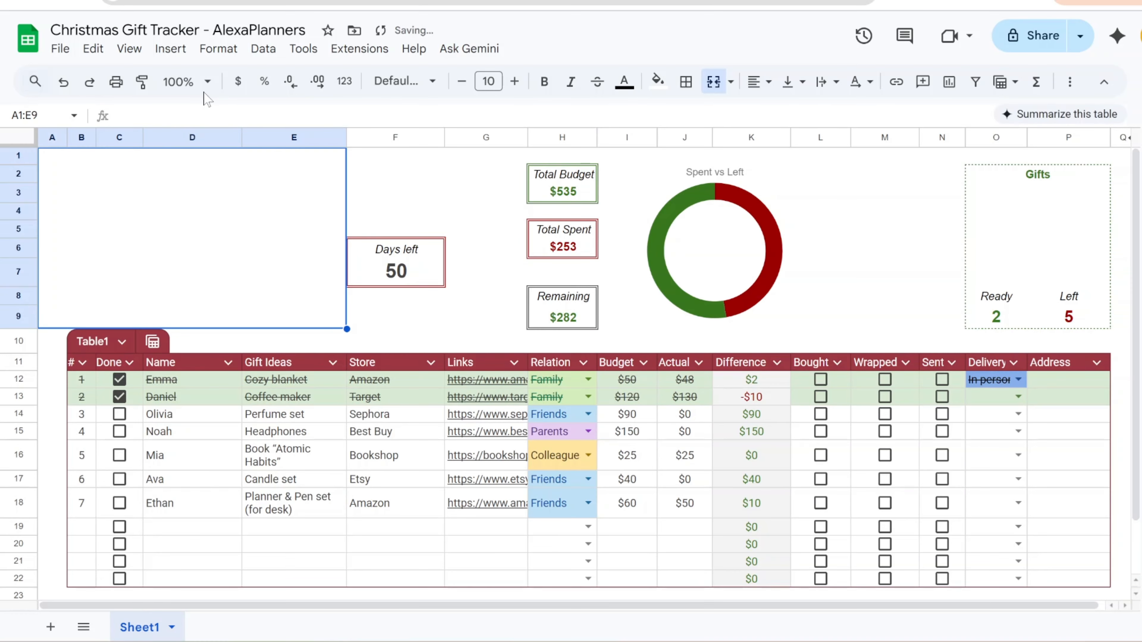
- Merge F1:F4 and insert the Toys image in the merged cell, centred horizontally
left_click_drag(410, 167, 409, 210)
left_click(714, 82)
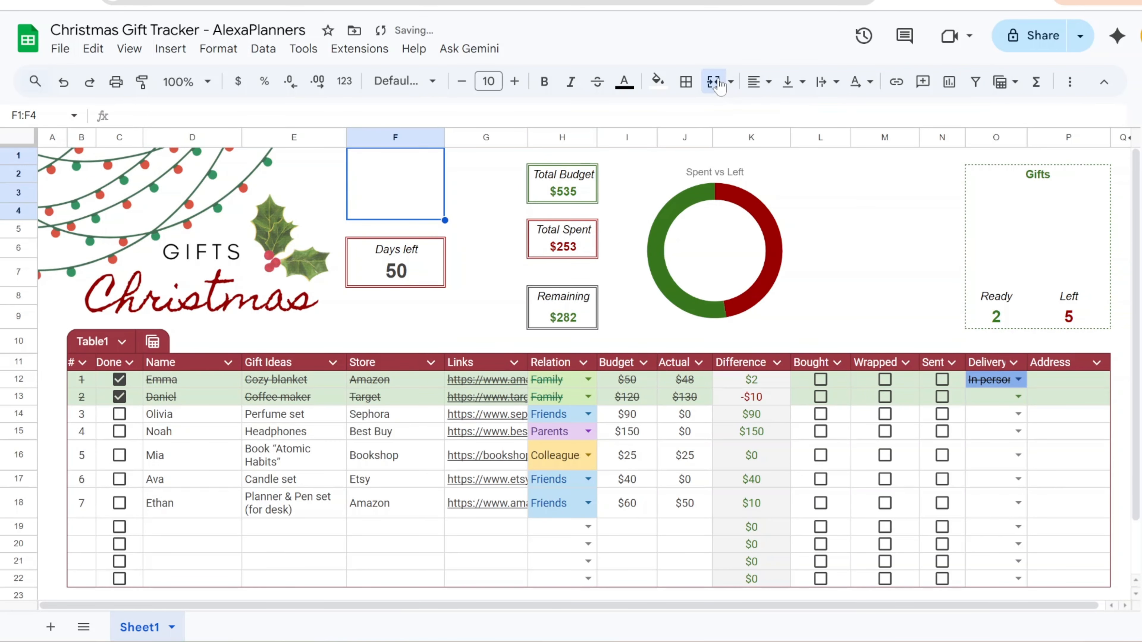
left_click(170, 49)
mouse_move(243, 318)
left_click(490, 368)
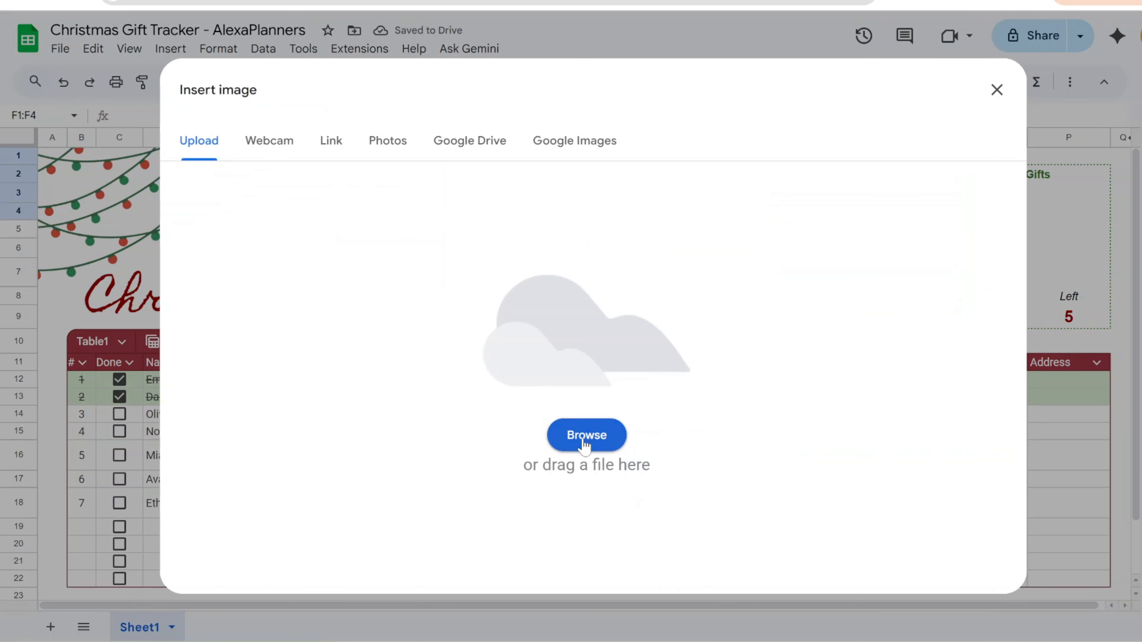
left_click(585, 439)
left_click(357, 96)
double_click(357, 96)
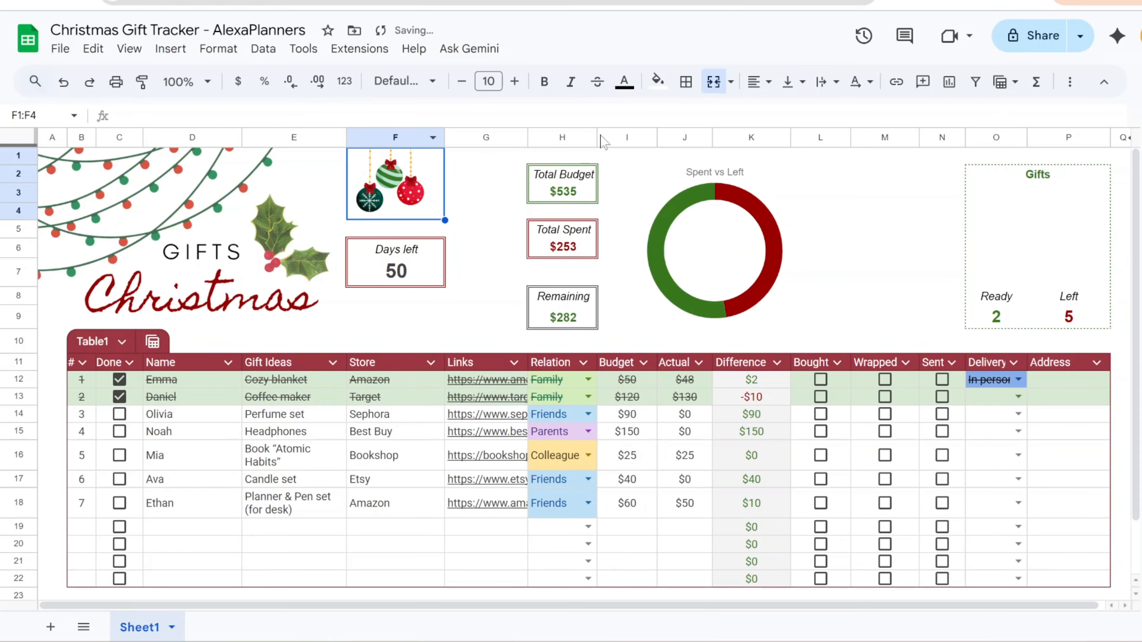
left_click(760, 81)
left_click(786, 113)
- Merge M2:N9 and insert the Tree image in the merged cell
left_click_drag(948, 178, 870, 324)
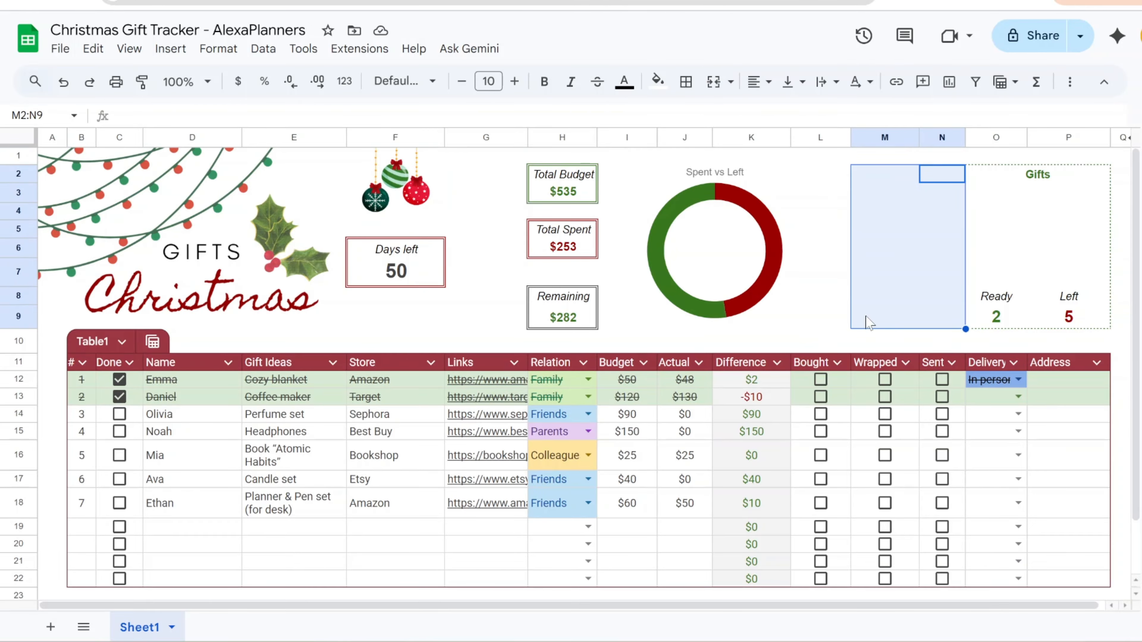
left_click(713, 82)
left_click(170, 48)
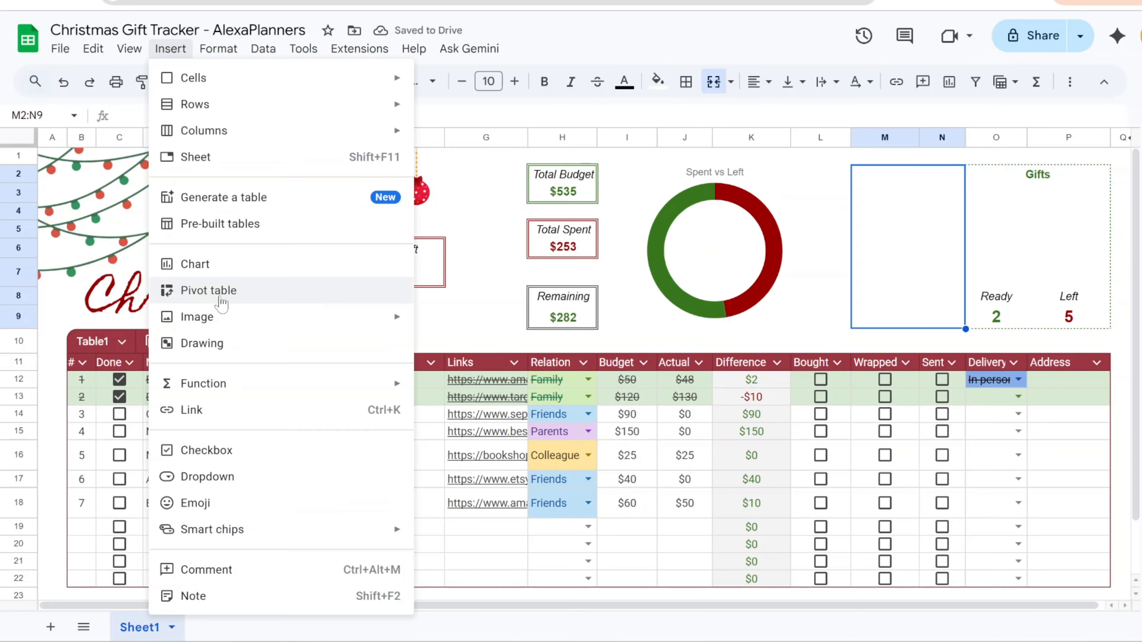
mouse_move(314, 316)
left_click(476, 364)
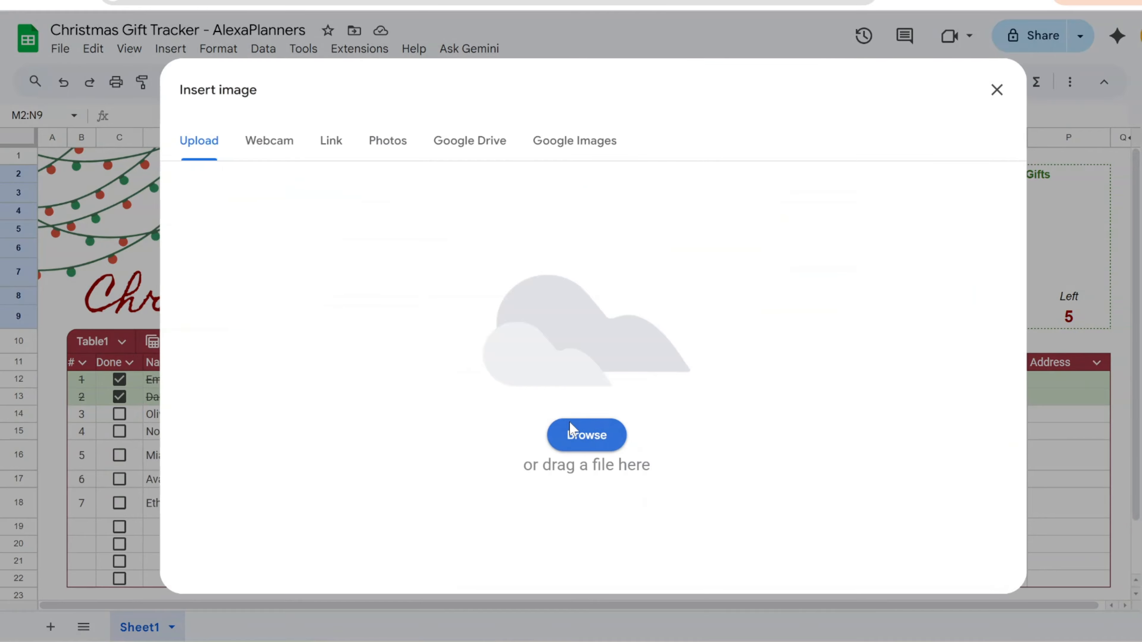
left_click(571, 434)
double_click(449, 89)
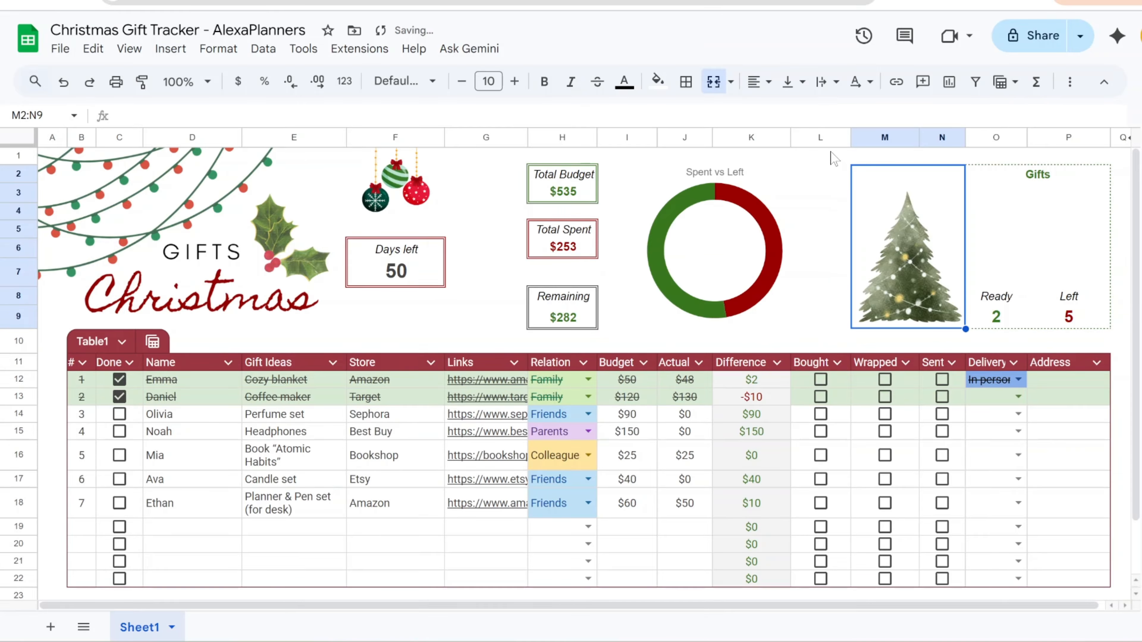
- Merge O3:P7 and insert the Gift image in the merged cell
left_click_drag(995, 203, 1077, 279)
left_click(713, 82)
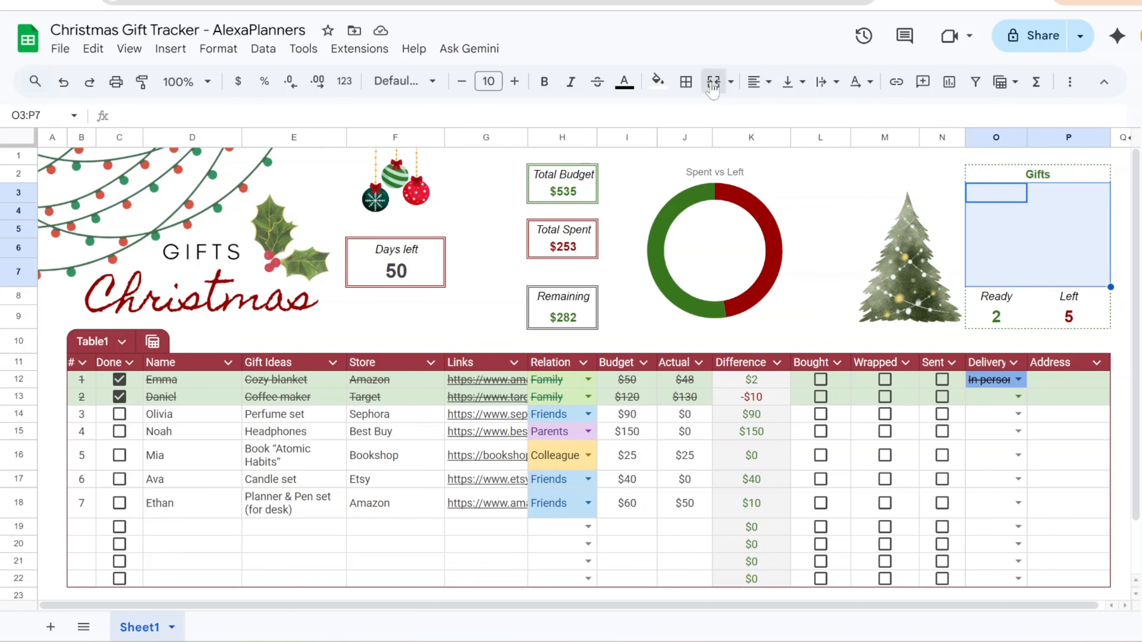
left_click(169, 48)
mouse_move(252, 316)
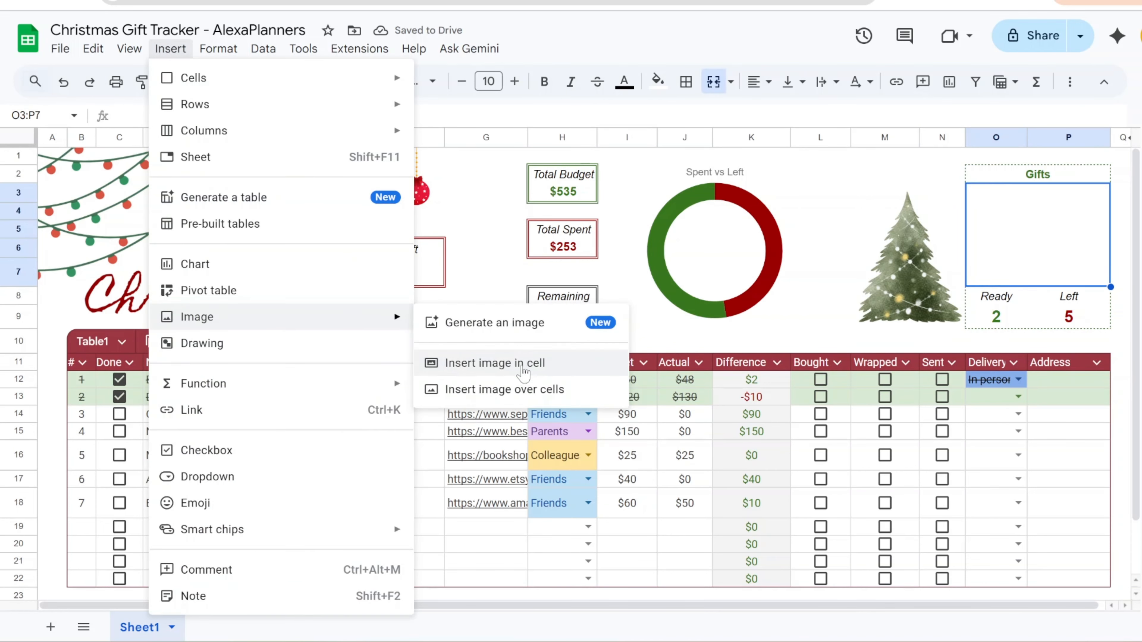
left_click(534, 372)
left_click(592, 425)
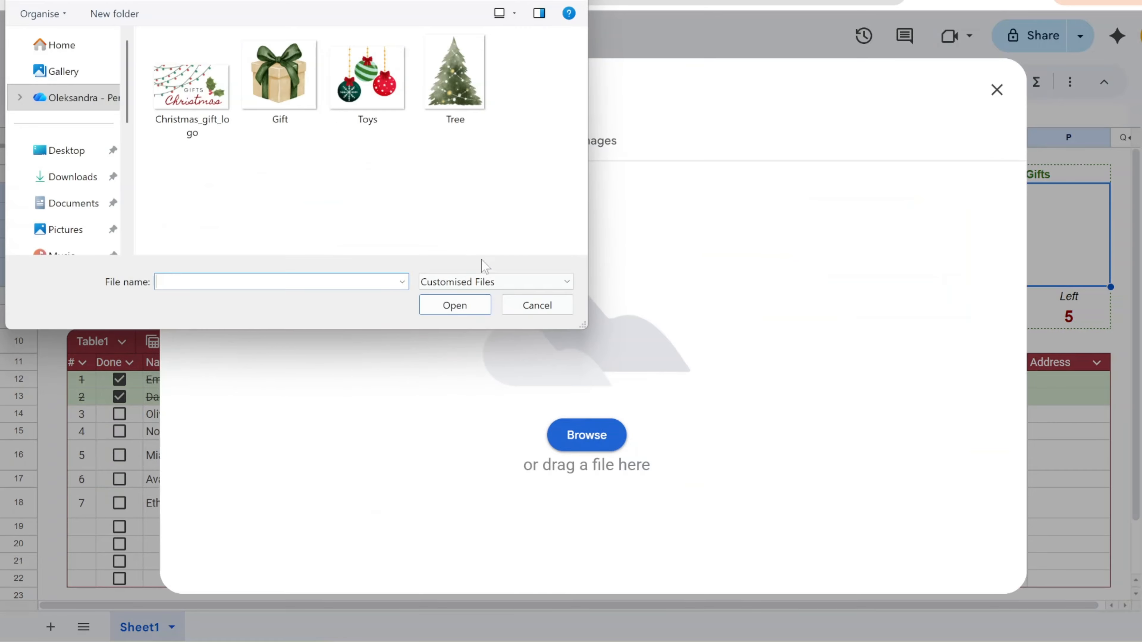
left_click(298, 95)
double_click(297, 94)
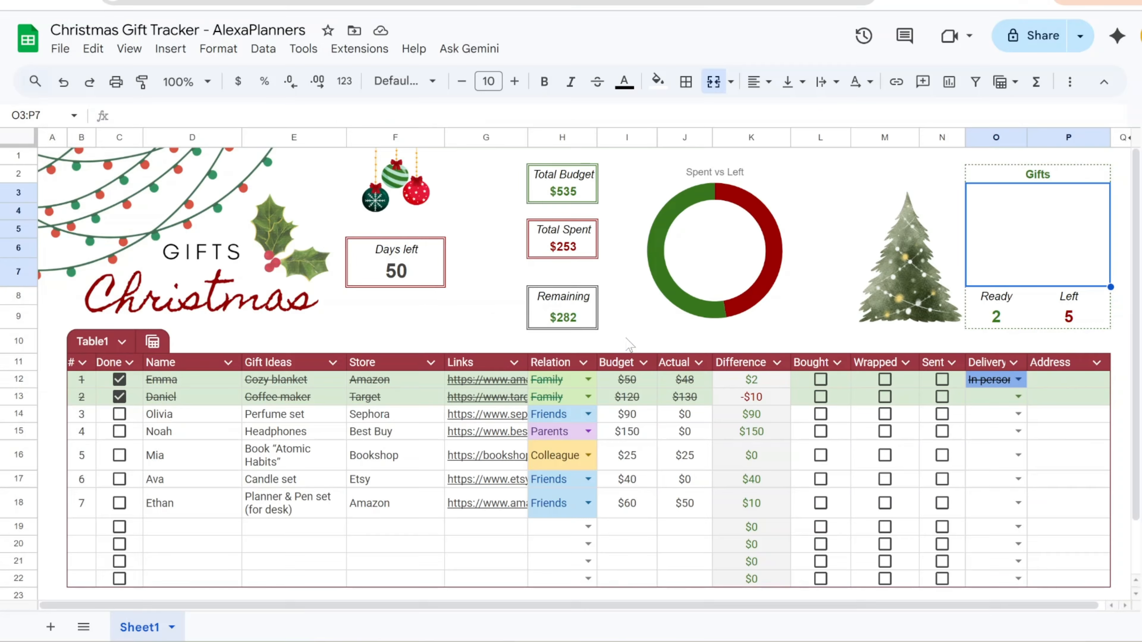
- Move the Spent vs Left chart slightly closer to the tree image
left_click(836, 237)
left_click(783, 225)
left_click_drag(796, 243, 845, 245)
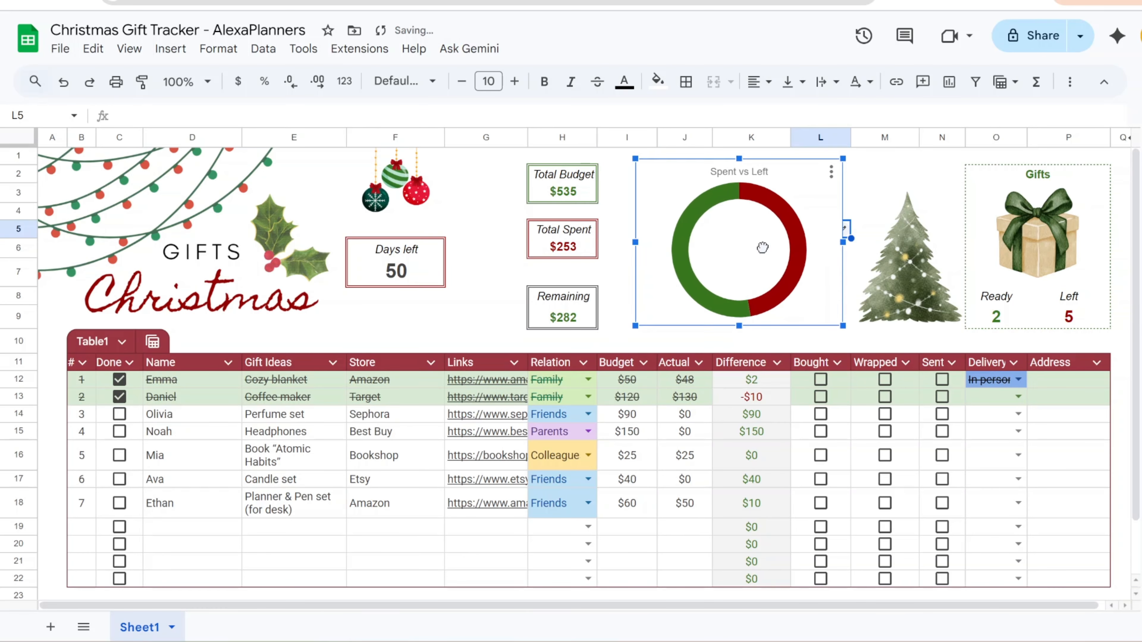
left_click(859, 211)
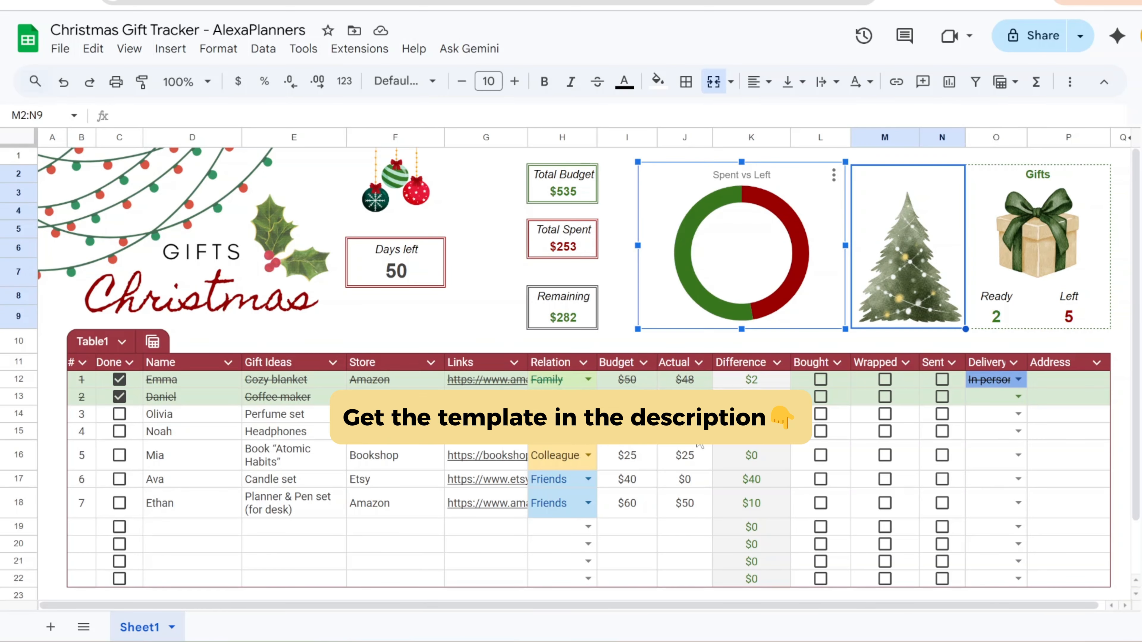
- Try an actual amount of 200 for the Headphones gift in J15, then undo it
left_click(696, 434)
type("200")
key("Return")
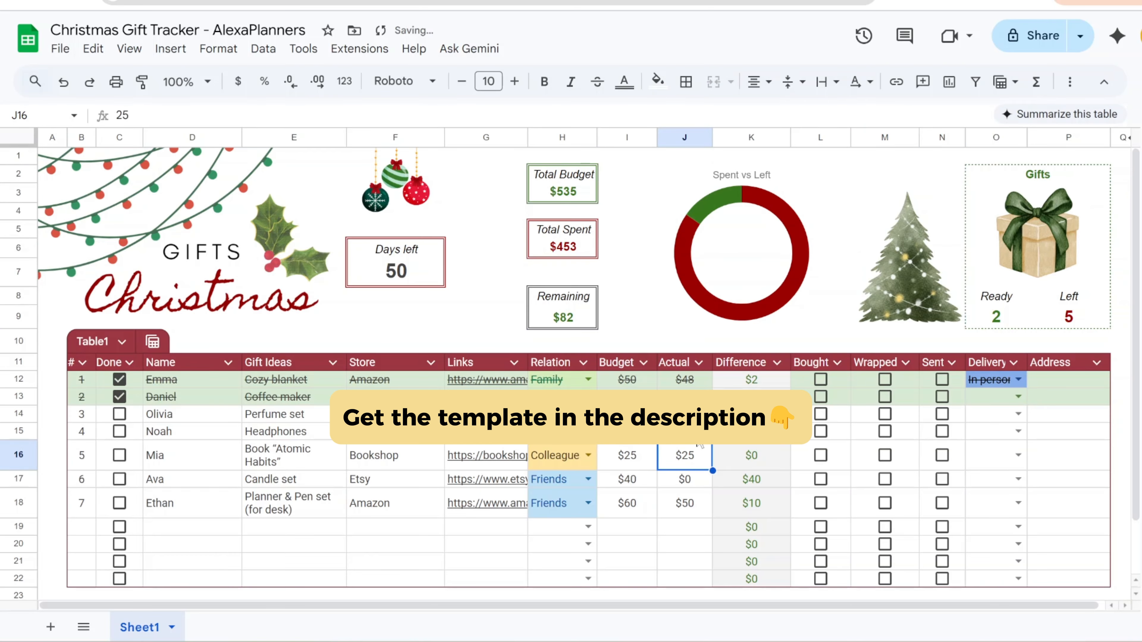
key("ctrl+z")
left_click(699, 508)
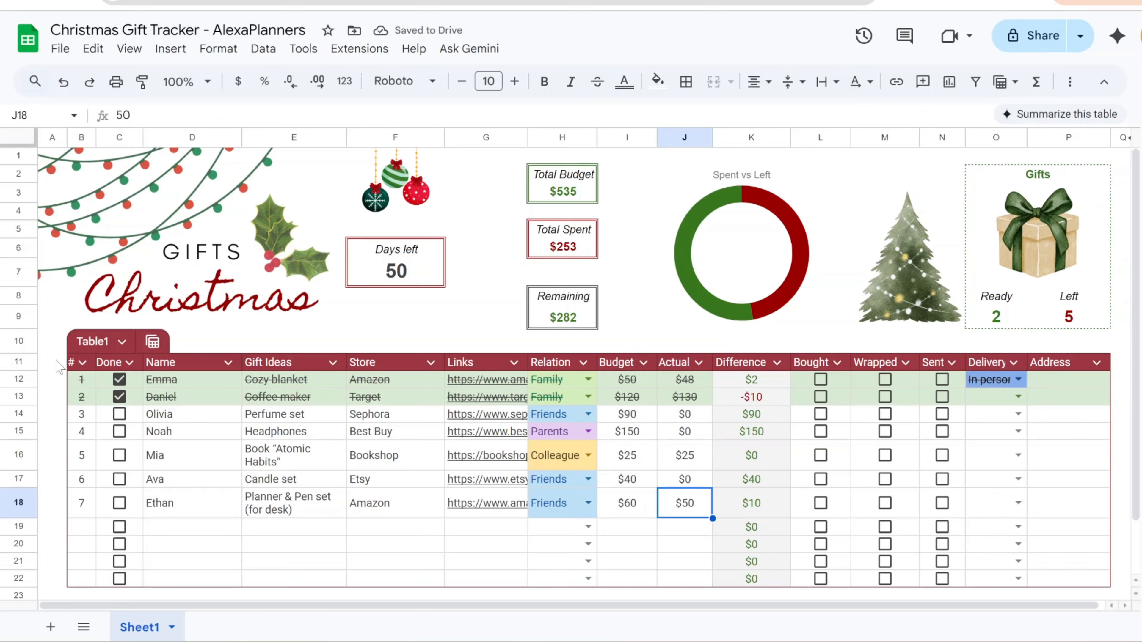
- Mark gifts 3 to 6 as done
left_click(119, 413)
left_click(119, 431)
left_click(119, 455)
left_click(120, 479)
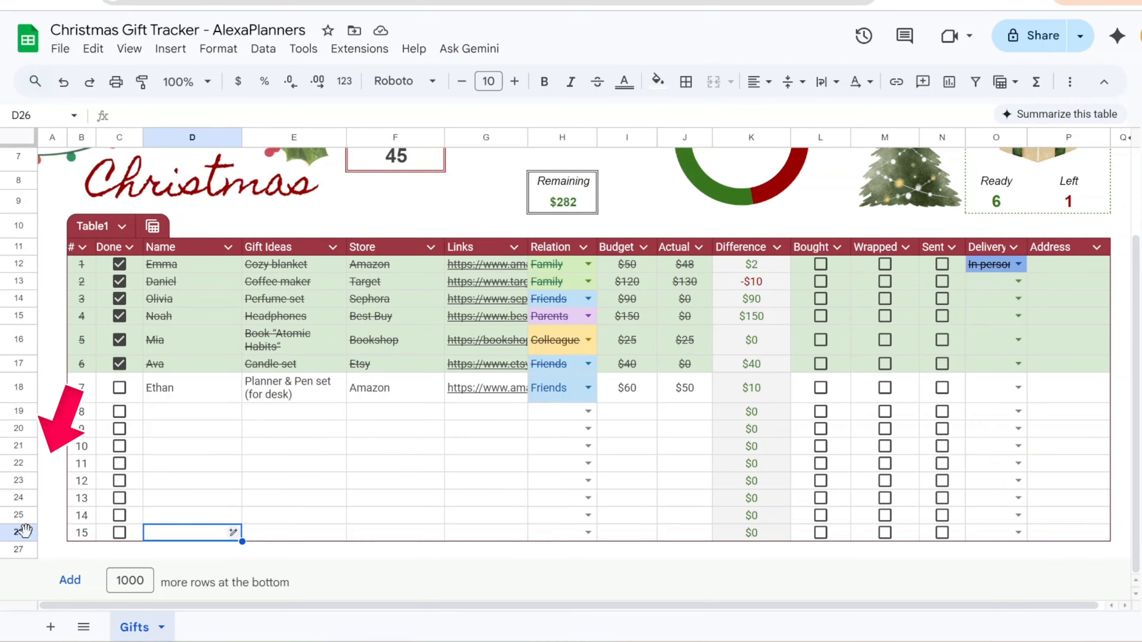
- Insert one row below row 26 at the end of the table
left_click(18, 532)
right_click(18, 532)
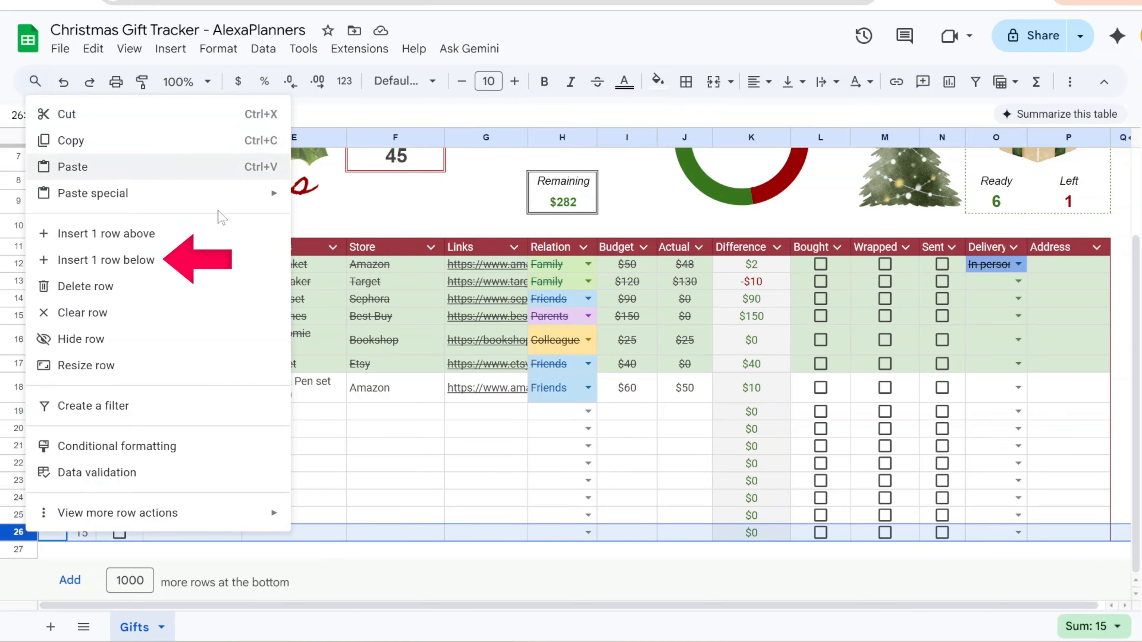
left_click(205, 263)
- Enter a recipient's name in D27 of the inserted row and mark that row as done
left_click(195, 550)
type("Фду")
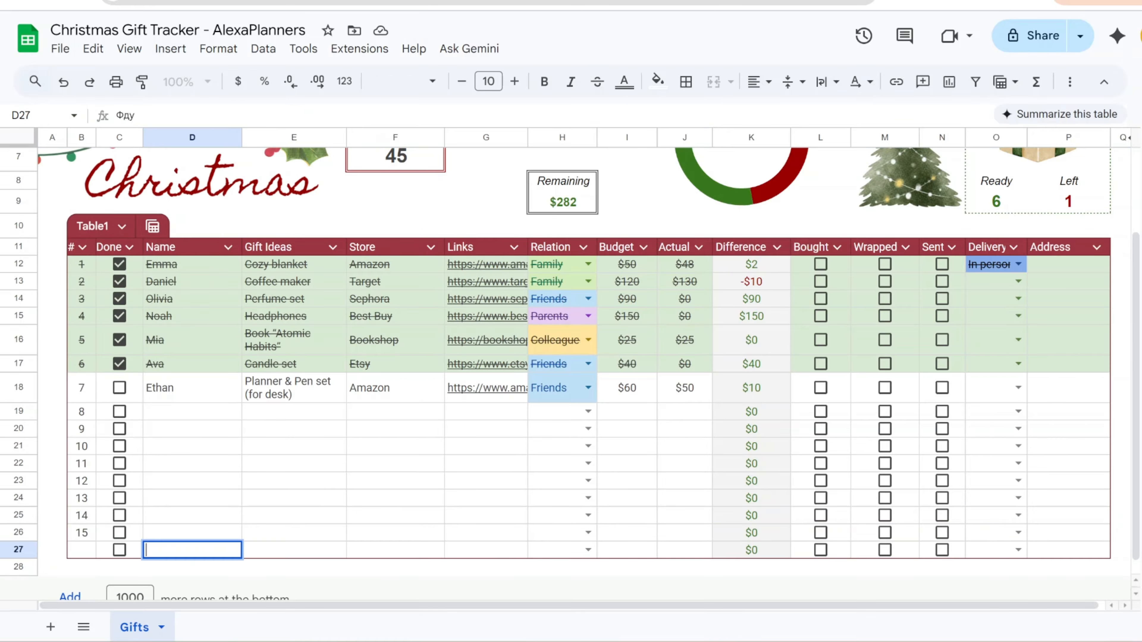
type("xa")
key("Return")
left_click(119, 549)
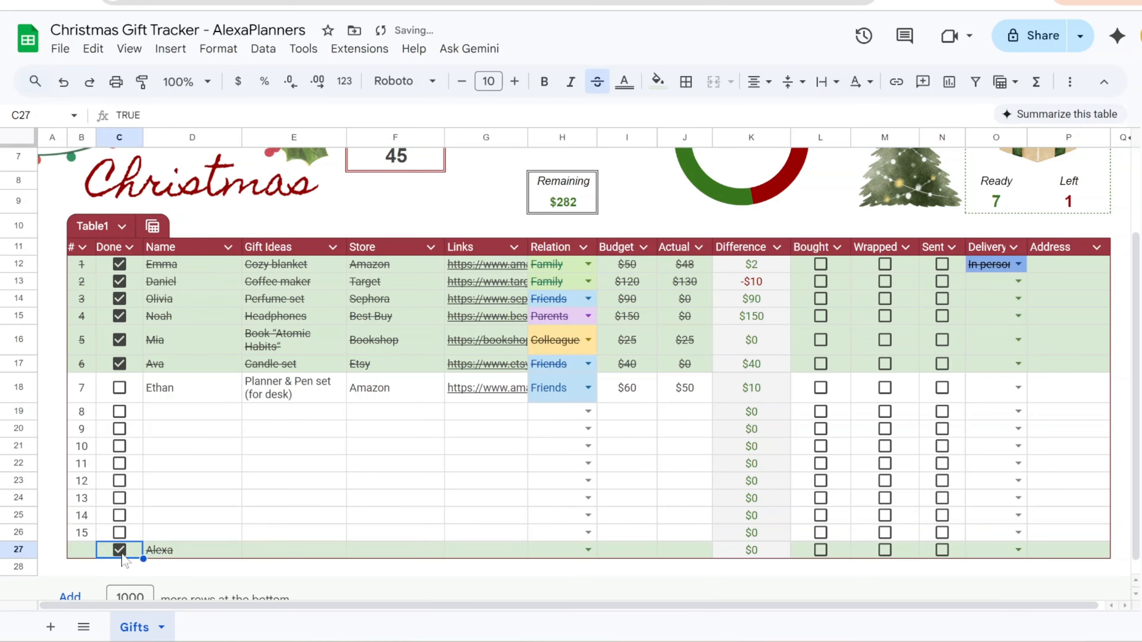
- Undo the Done mark, the name entry and the row insertion at row 27
key("ctrl+z")
key("ctrl+z")
key("ctrl+z")
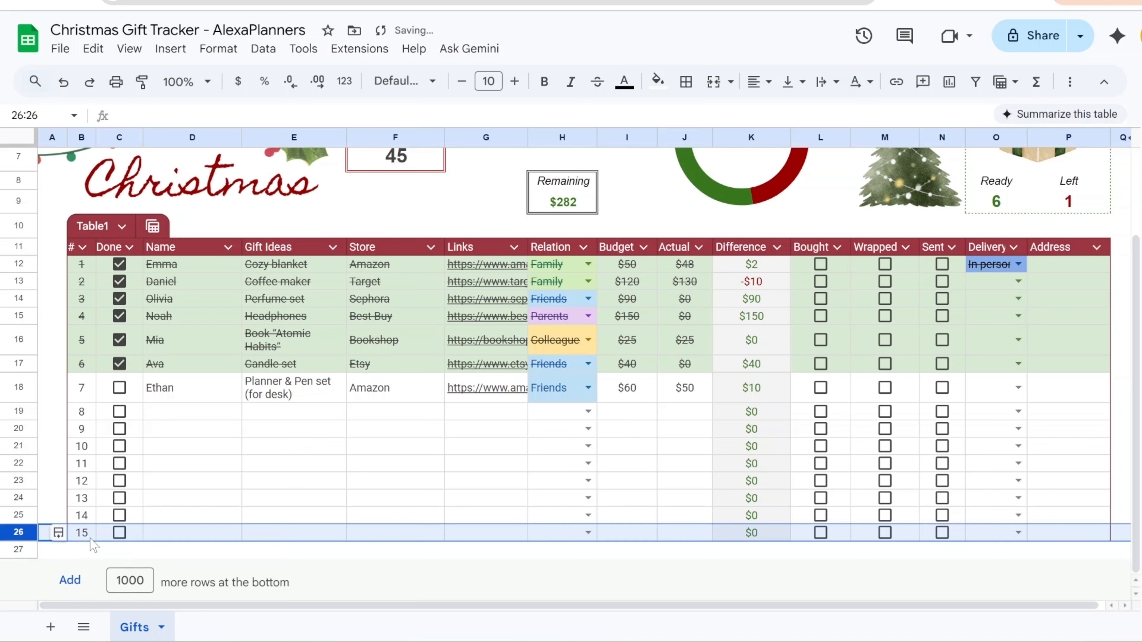
- Copy the table row B26:P26 and paste it into row 27 starting at B27
left_click_drag(87, 537, 1058, 526)
key("ctrl+c")
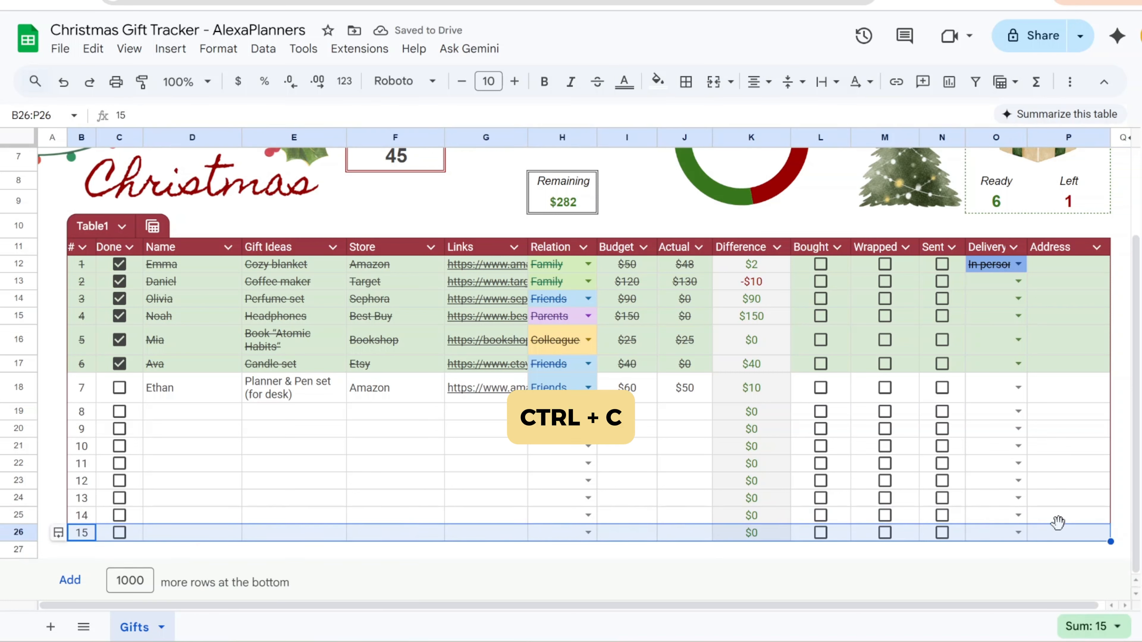
left_click(80, 550)
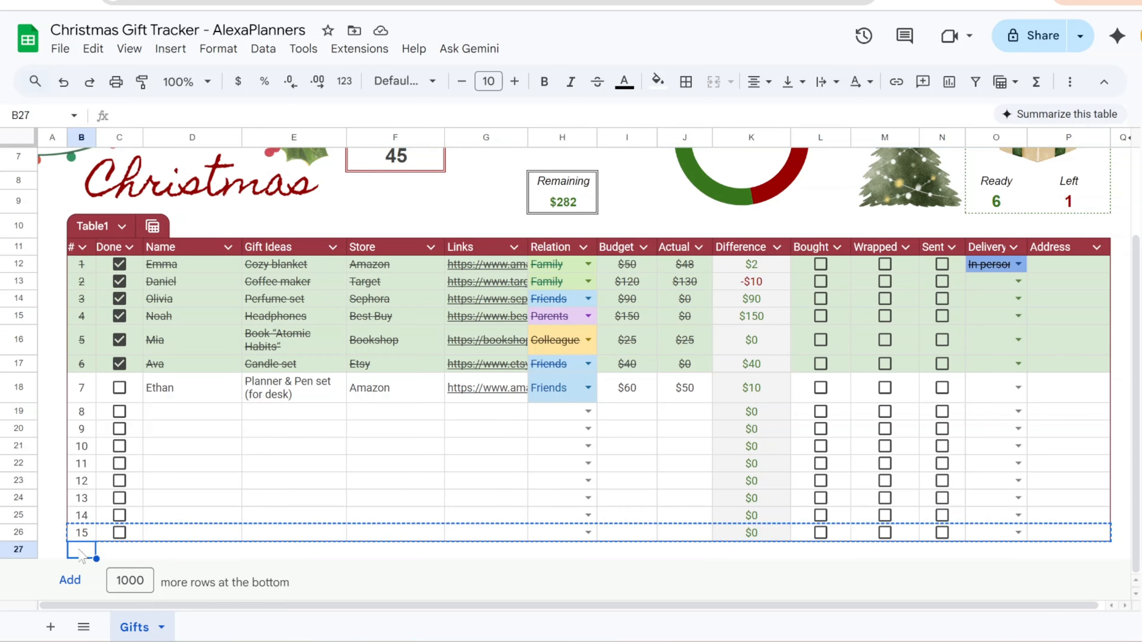
key("ctrl+v")
- Enter a recipient's name in D27 of the pasted row and toggle its Done checkbox
left_click(191, 549)
type("Alexa")
key("Return")
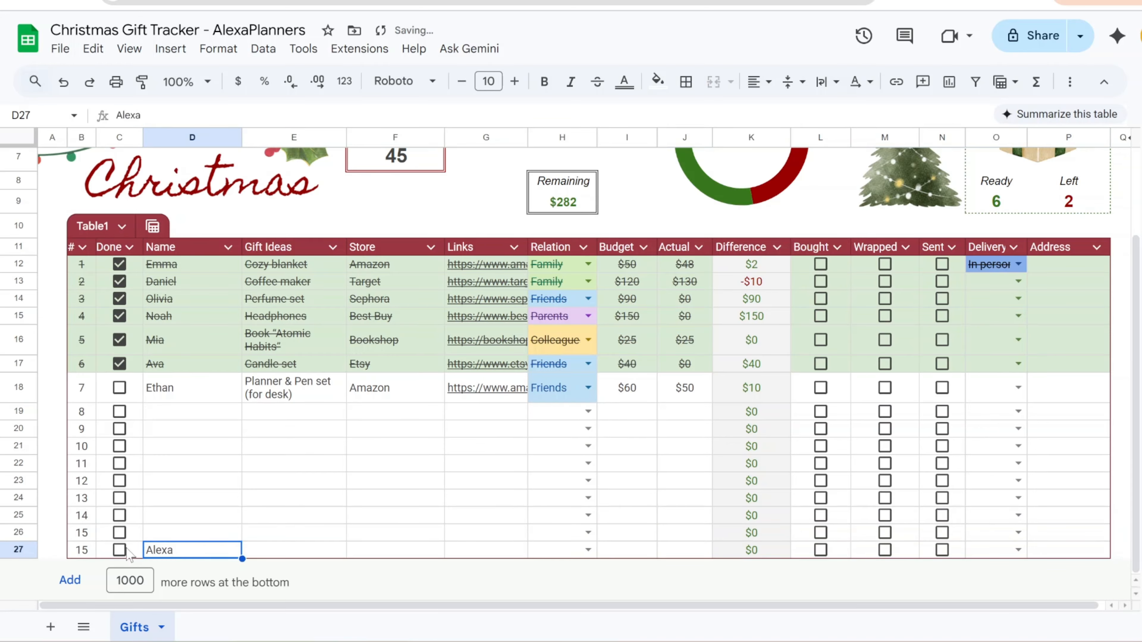
left_click(123, 551)
left_click(124, 551)
- Undo the checkbox toggles, the name entry and the pasted row 27
key("ctrl+z")
key("ctrl+z")
key("ctrl+z")
key("ctrl+z")
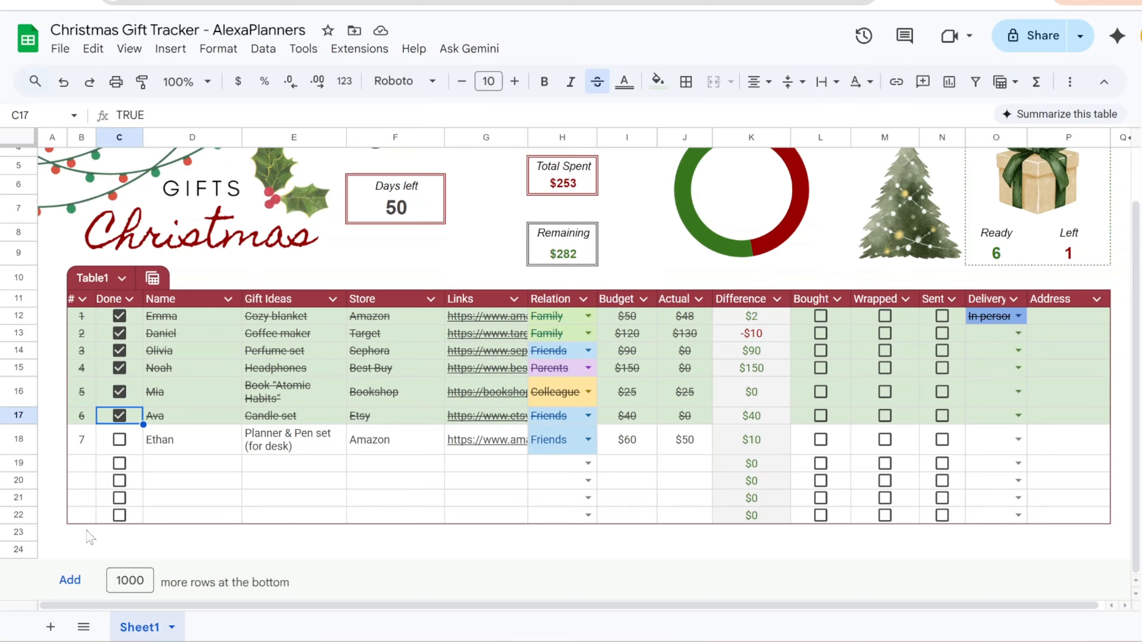
- Extend the table by one row by entering 8 in B23, directly beneath its last row
left_click(90, 533)
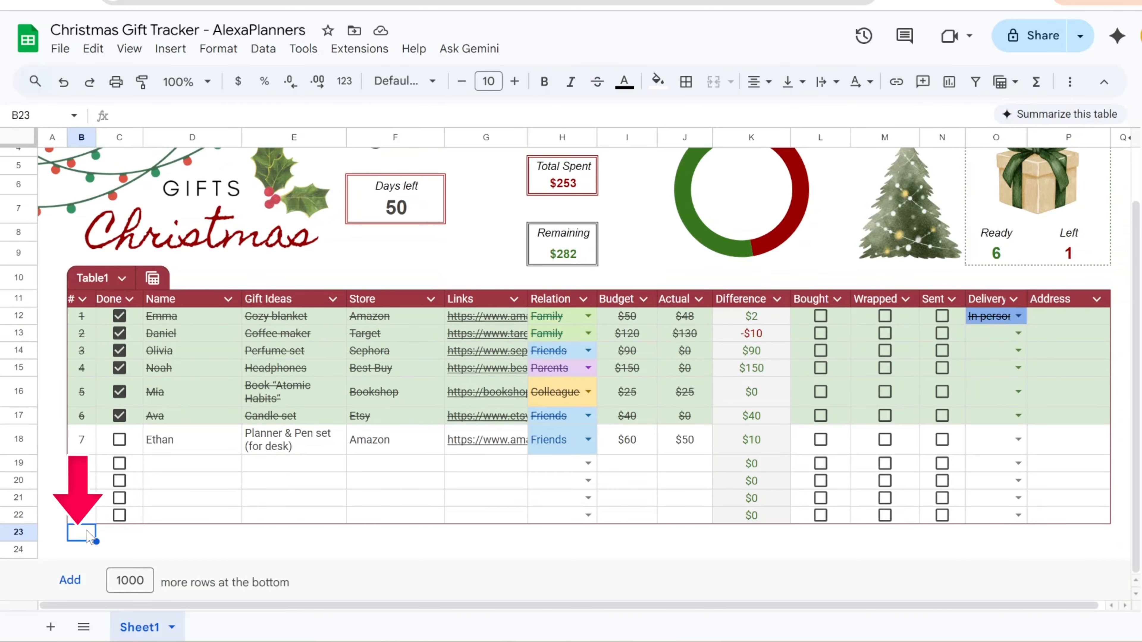
type("8")
key("Return")
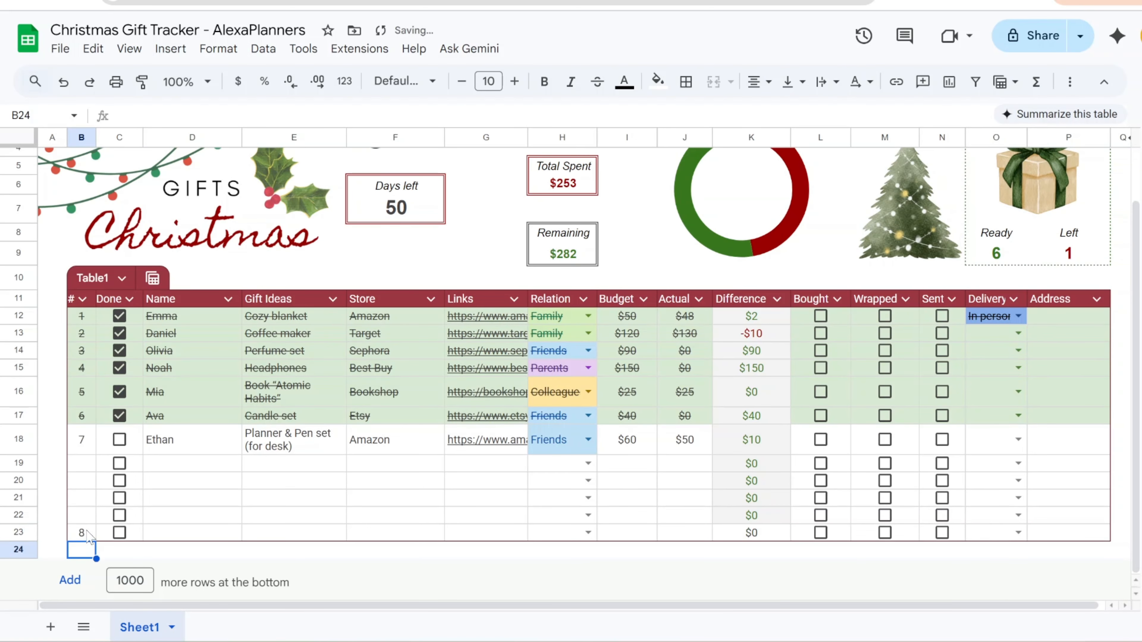
- Enter frfrfr as the name in D23 and mark row 23 as done
left_click(119, 534)
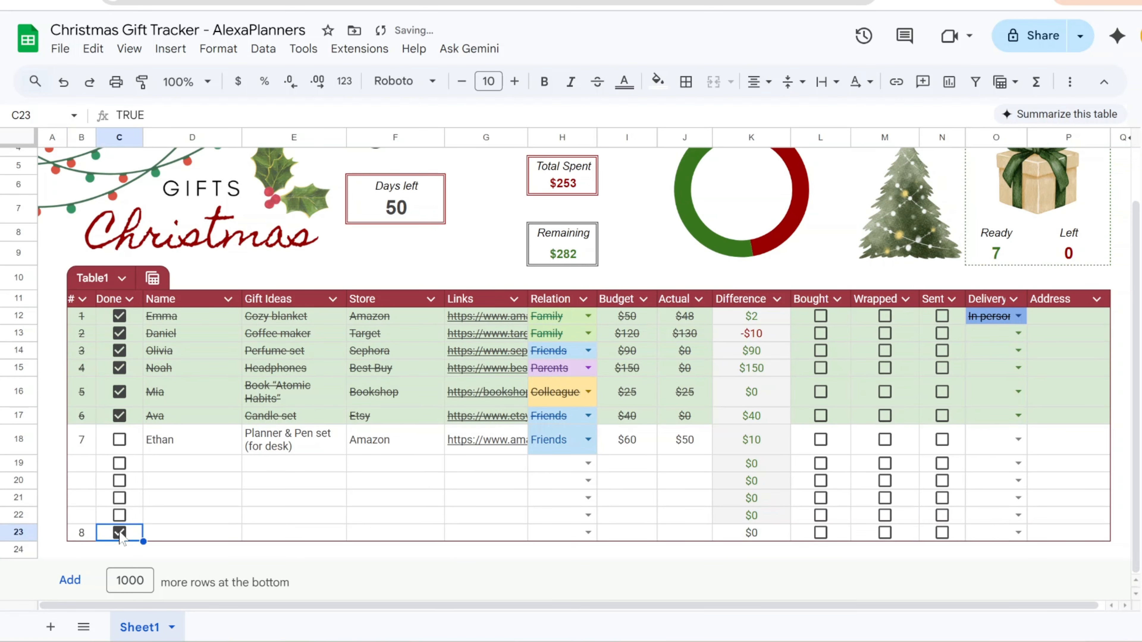
left_click(161, 535)
type("frfrfr")
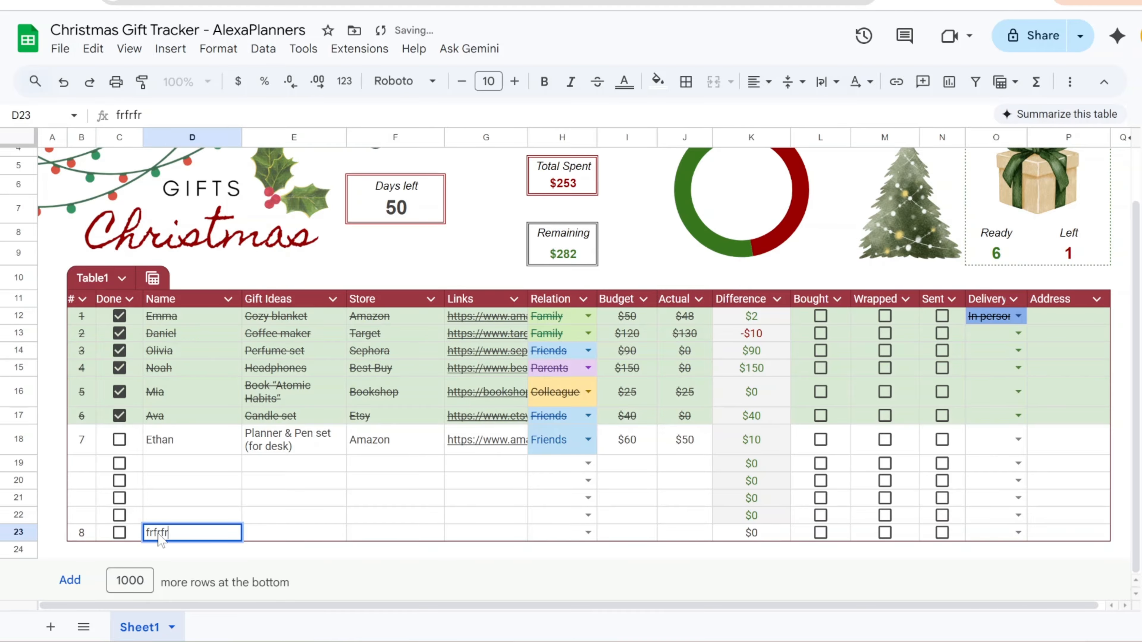
key("Return")
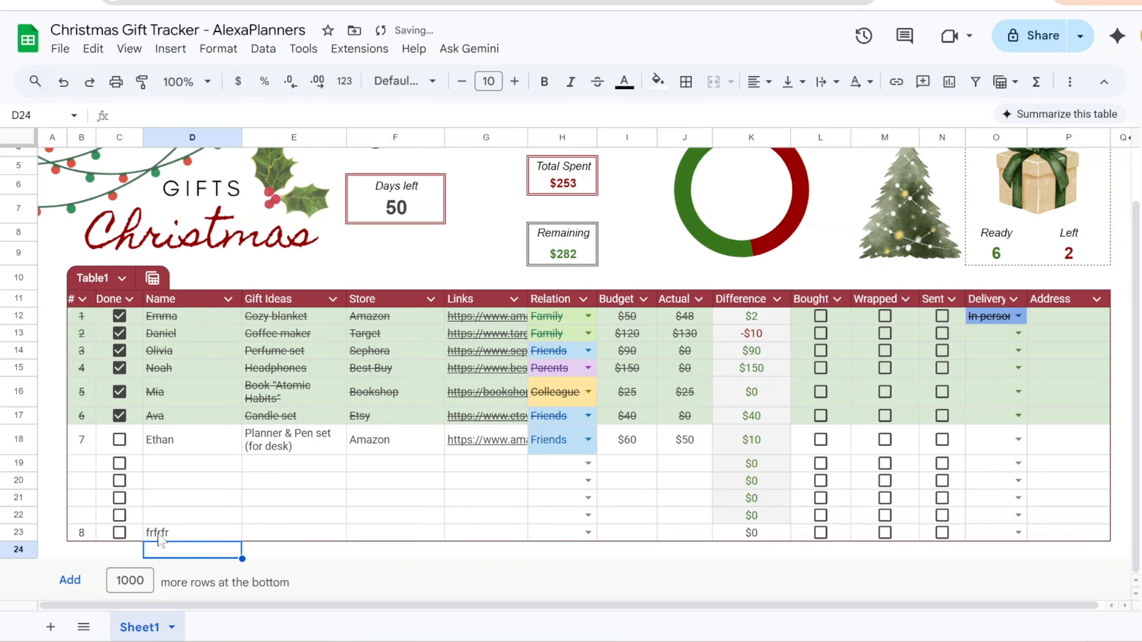
left_click(119, 533)
- Extend the =$C12=true conditional formatting rule's range to B12:P23
left_click(192, 439)
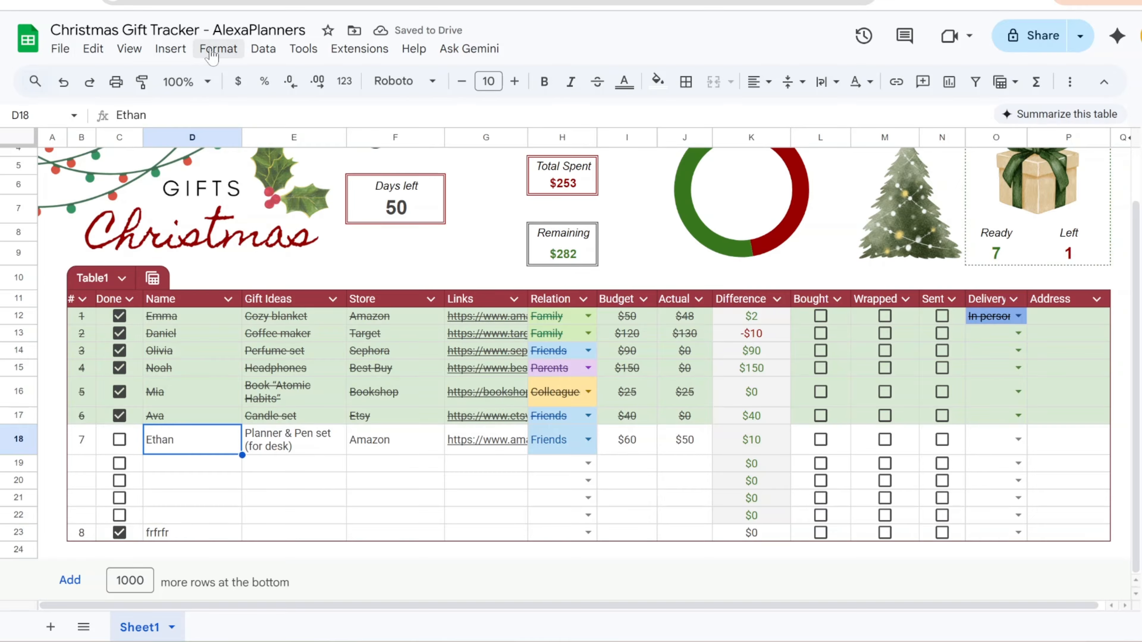
left_click(218, 49)
left_click(270, 382)
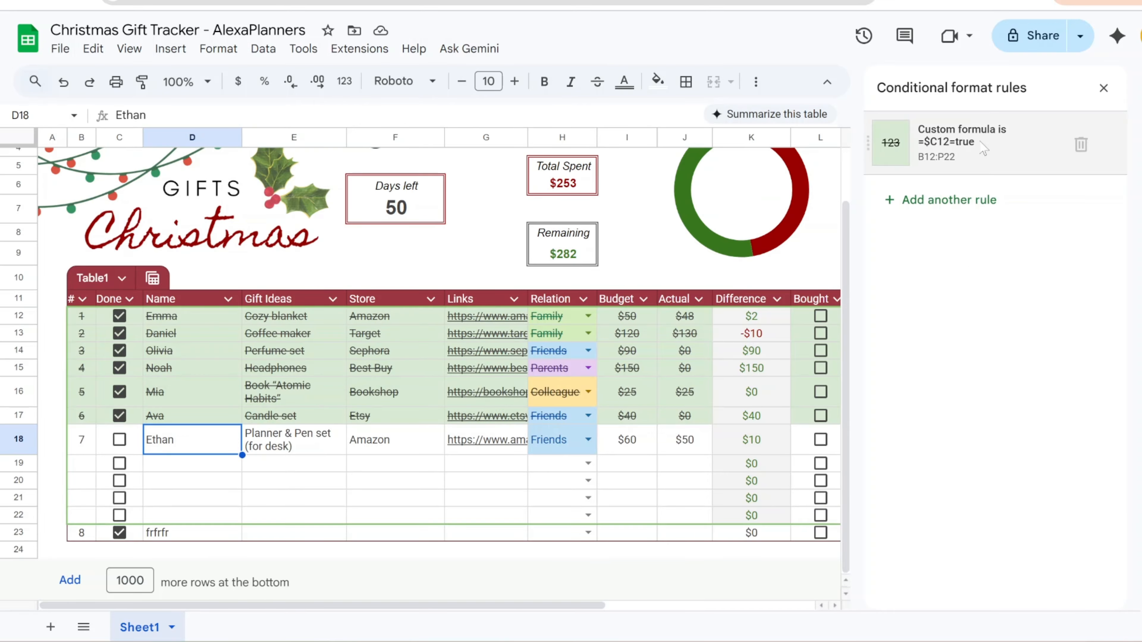
left_click(961, 141)
left_click(967, 203)
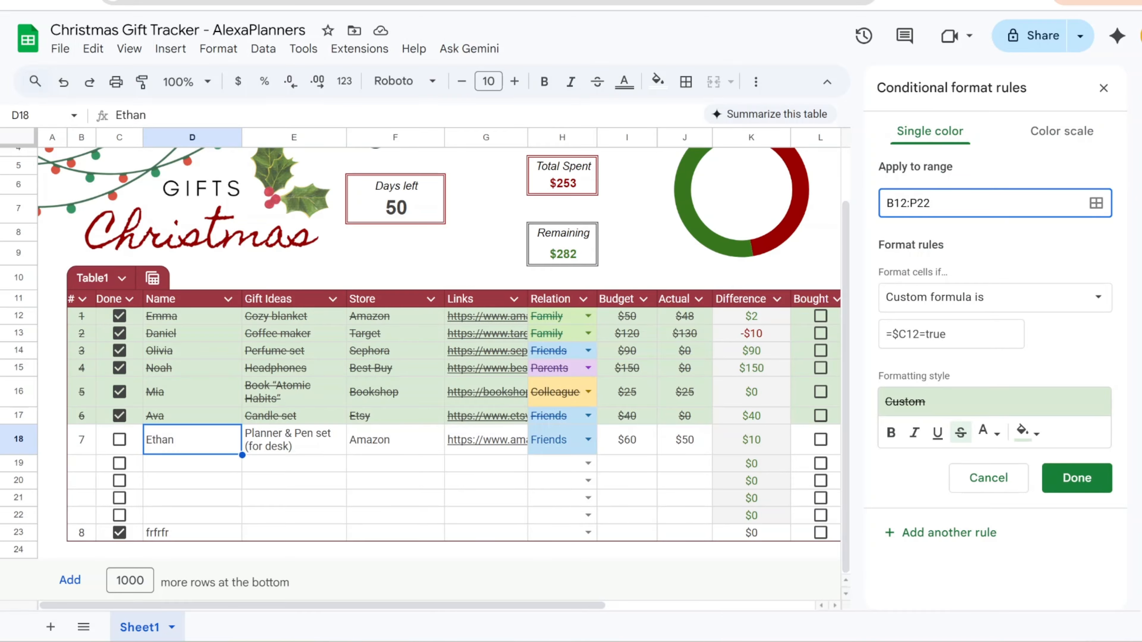
scroll(558, 589, "right", 7)
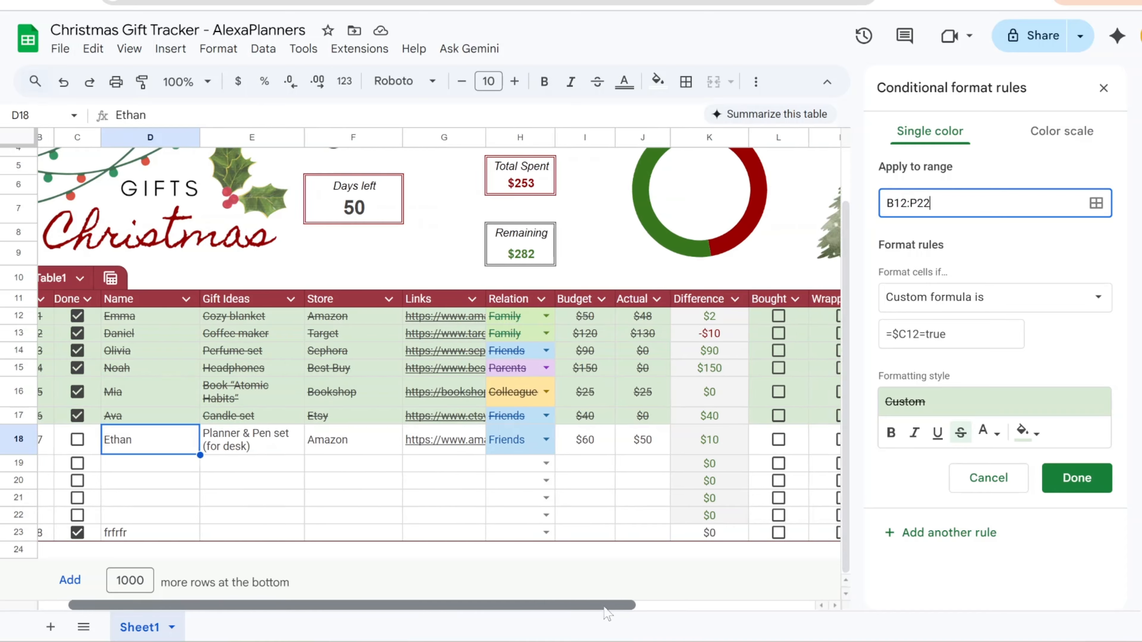
left_click(939, 241)
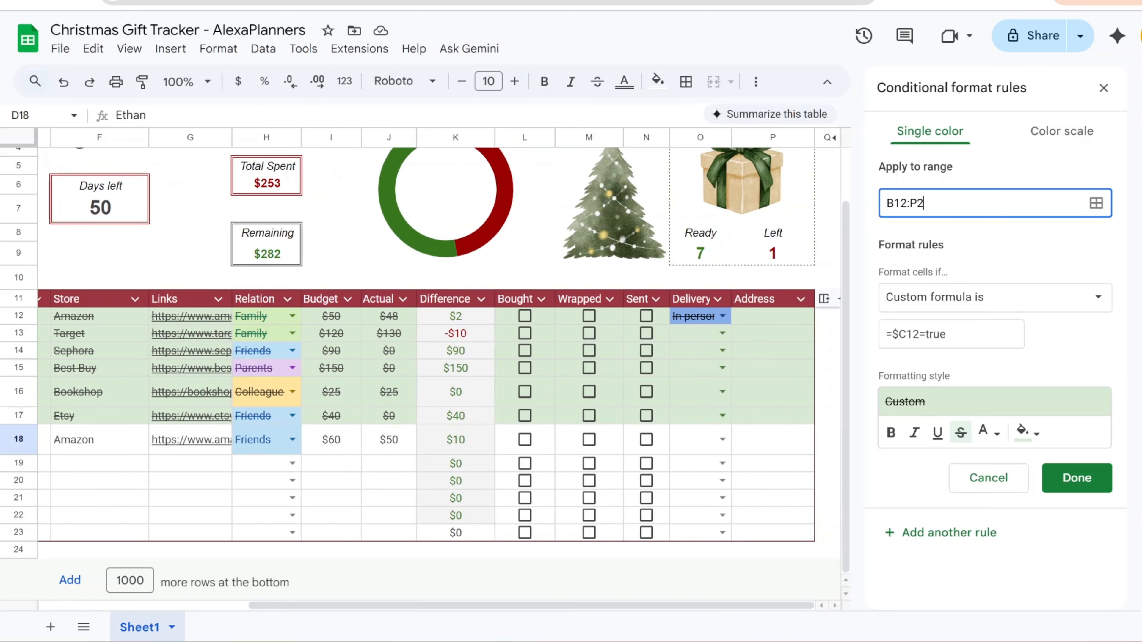
type("3")
left_click_drag(719, 605, 466, 612)
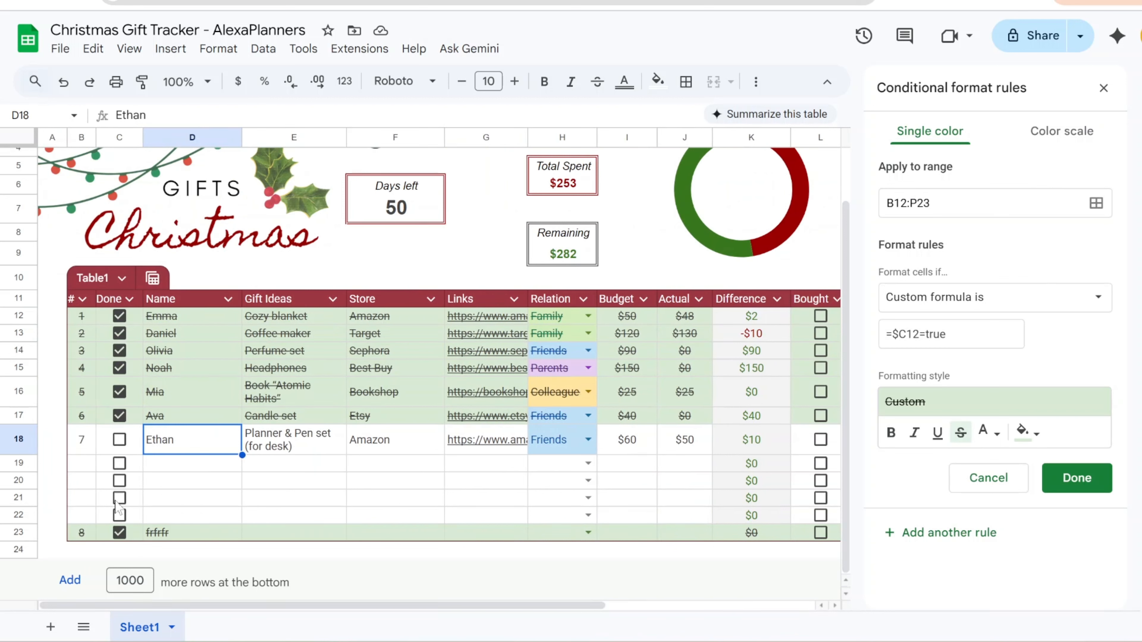
- Enter frgr as the gift idea in E23 and set row 23's relation to Friends
left_click(270, 535)
type("frgr")
key("Return")
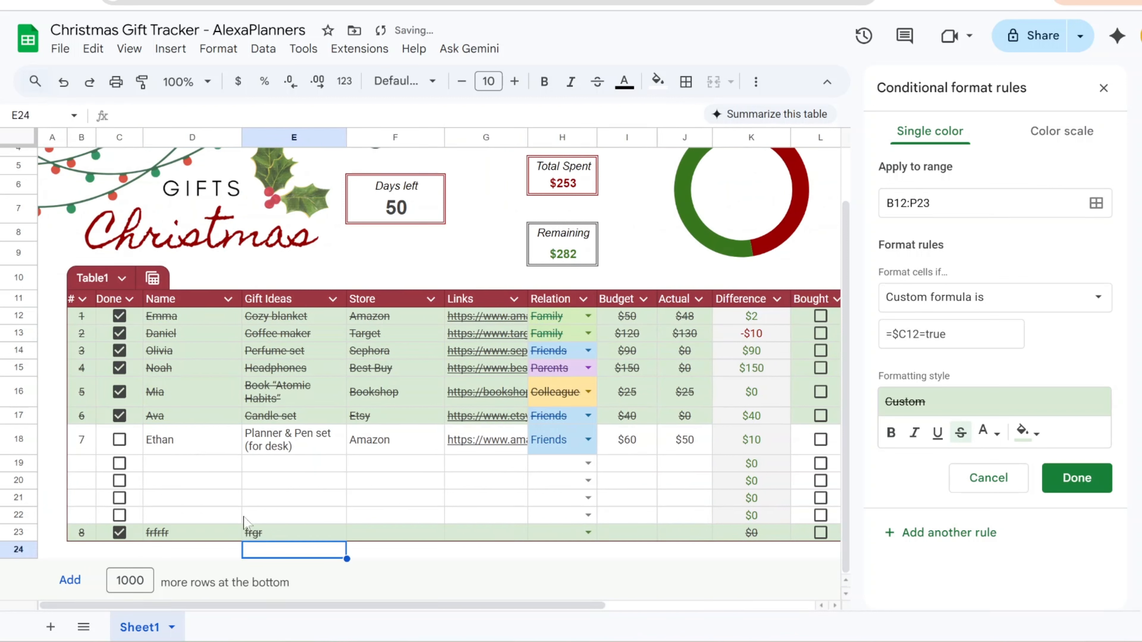
left_click(587, 532)
left_click(575, 470)
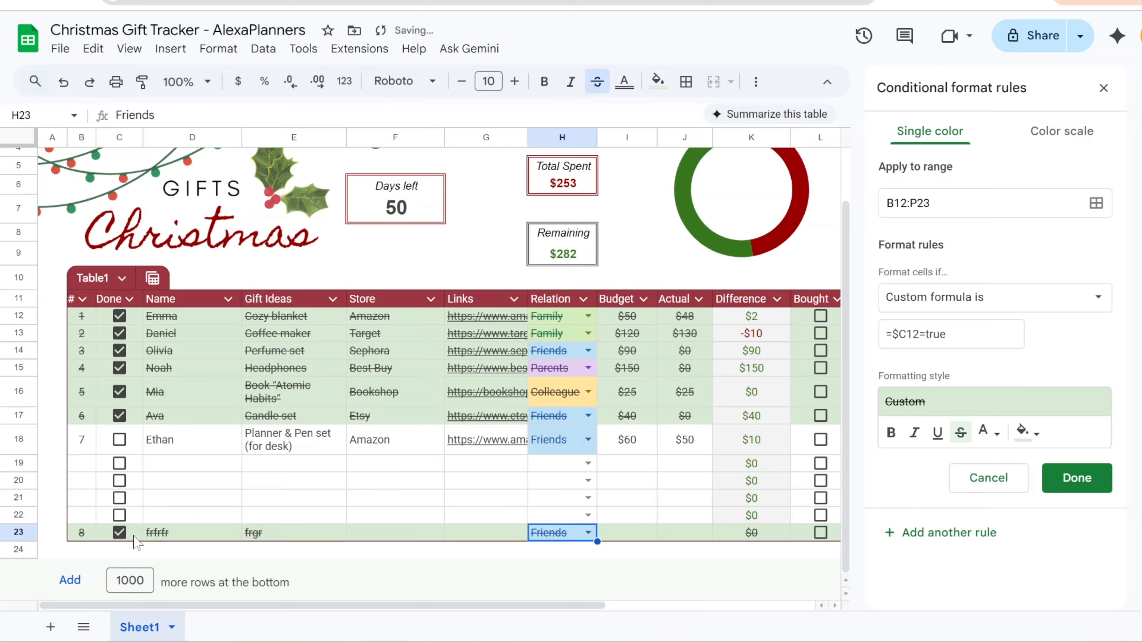